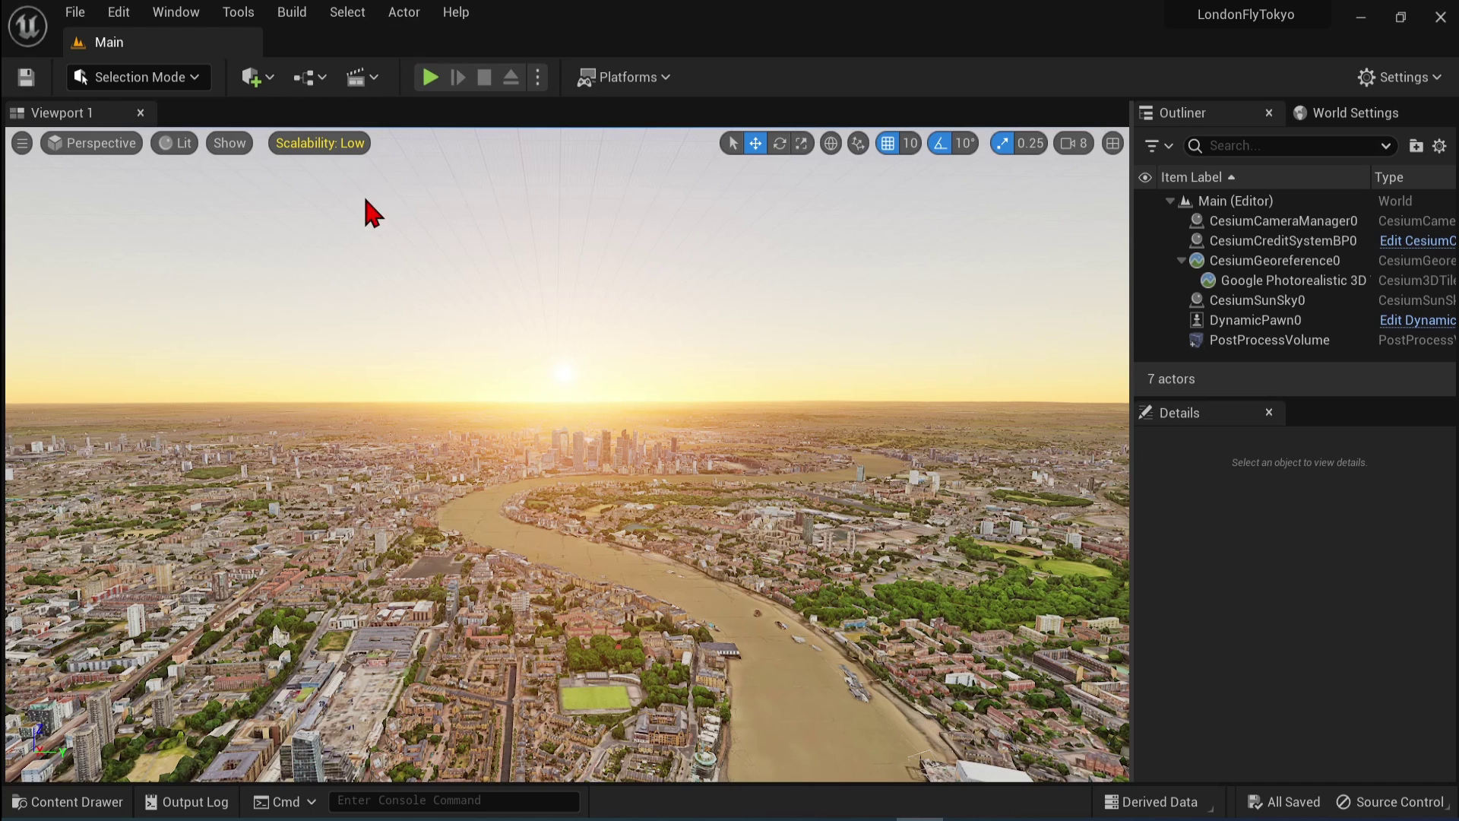
Step: Add Cesium World Terrain and Cesium OSM Buildings from the Cesium panel, hiding Google Photorealistic 3D Tiles
{"action": "left_click", "coordinate": [177, 13]}
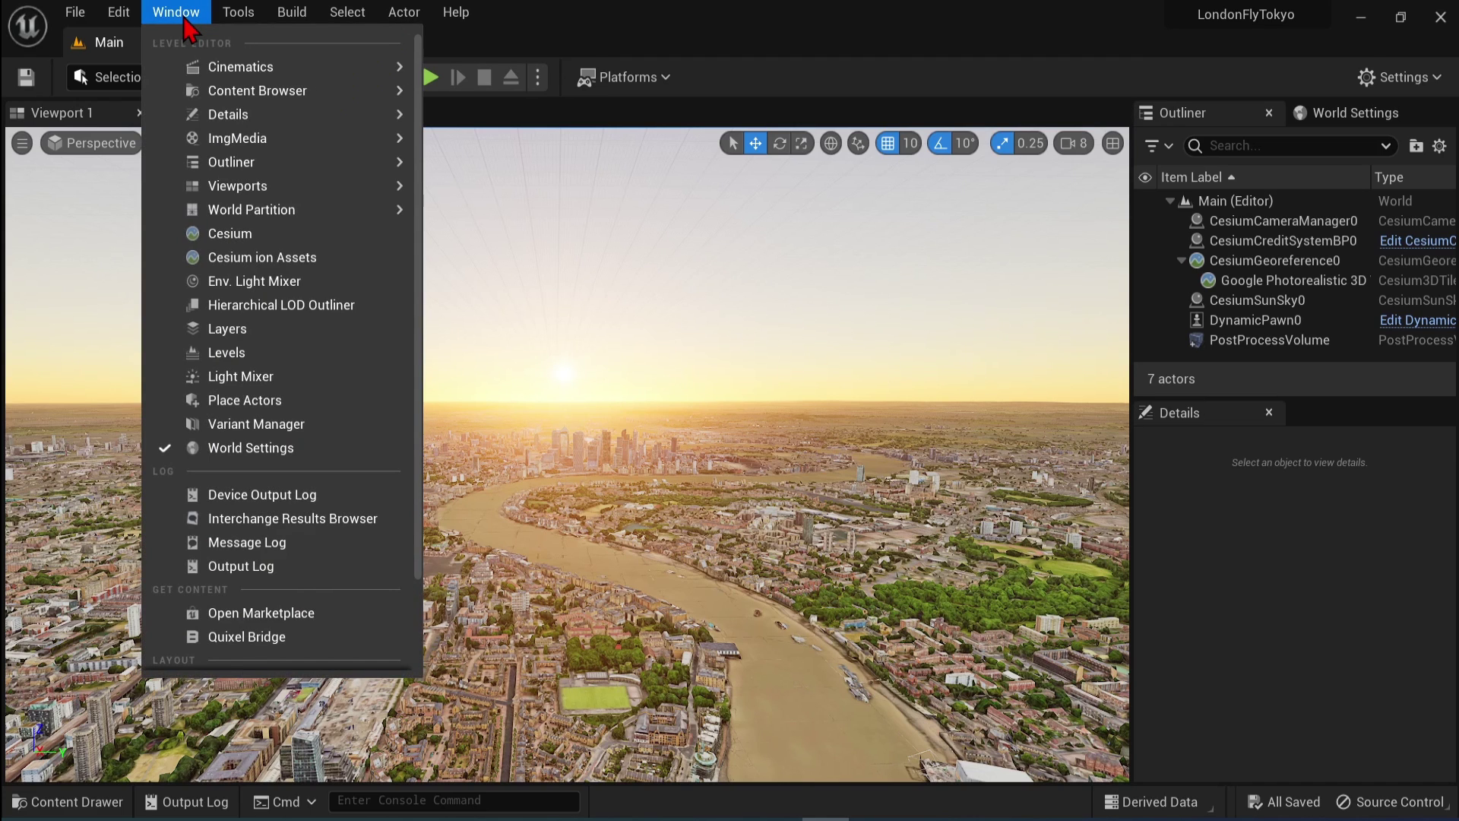
{"action": "left_click", "coordinate": [285, 233]}
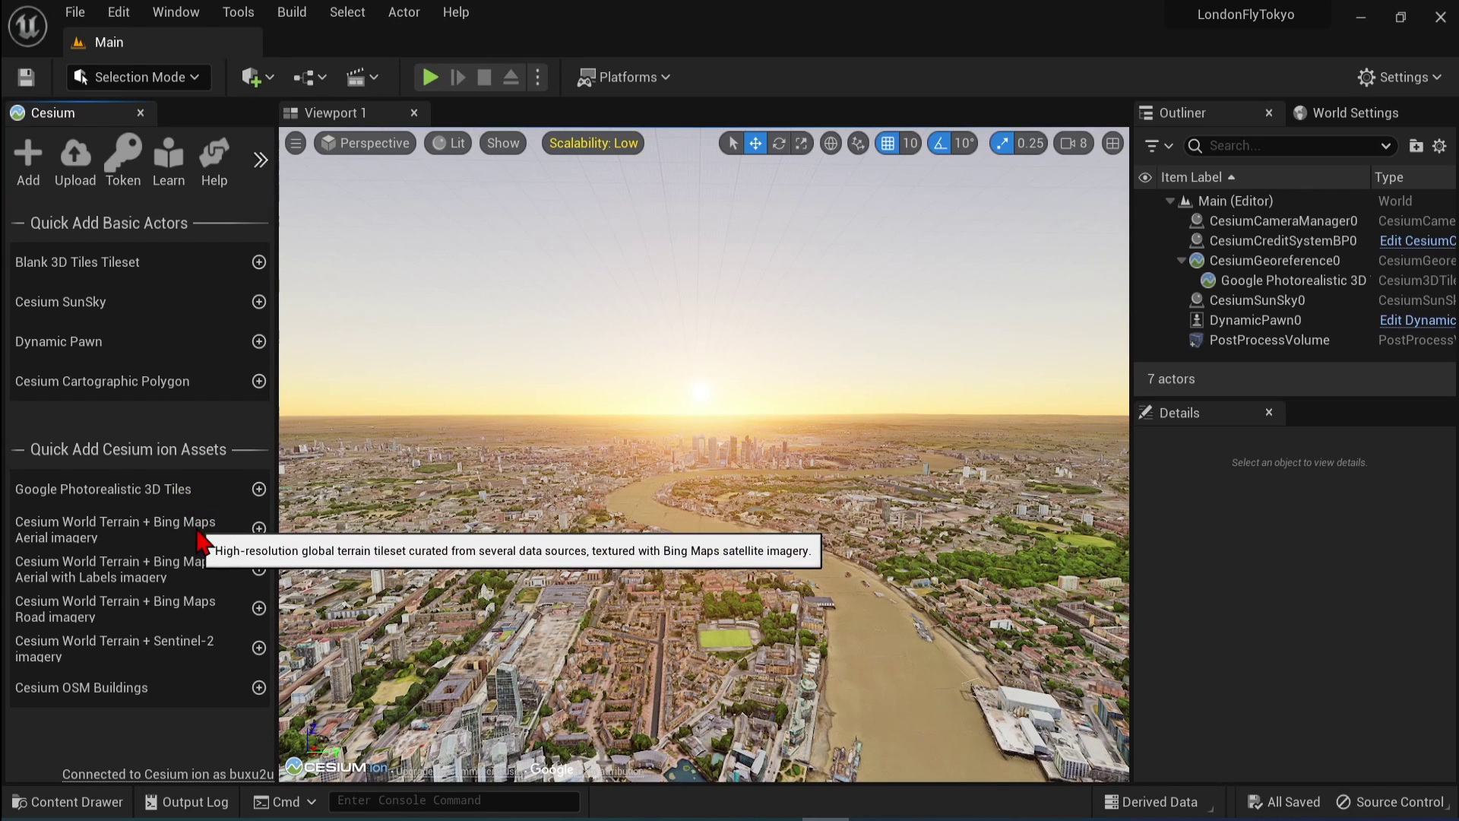
{"action": "left_click", "coordinate": [259, 529]}
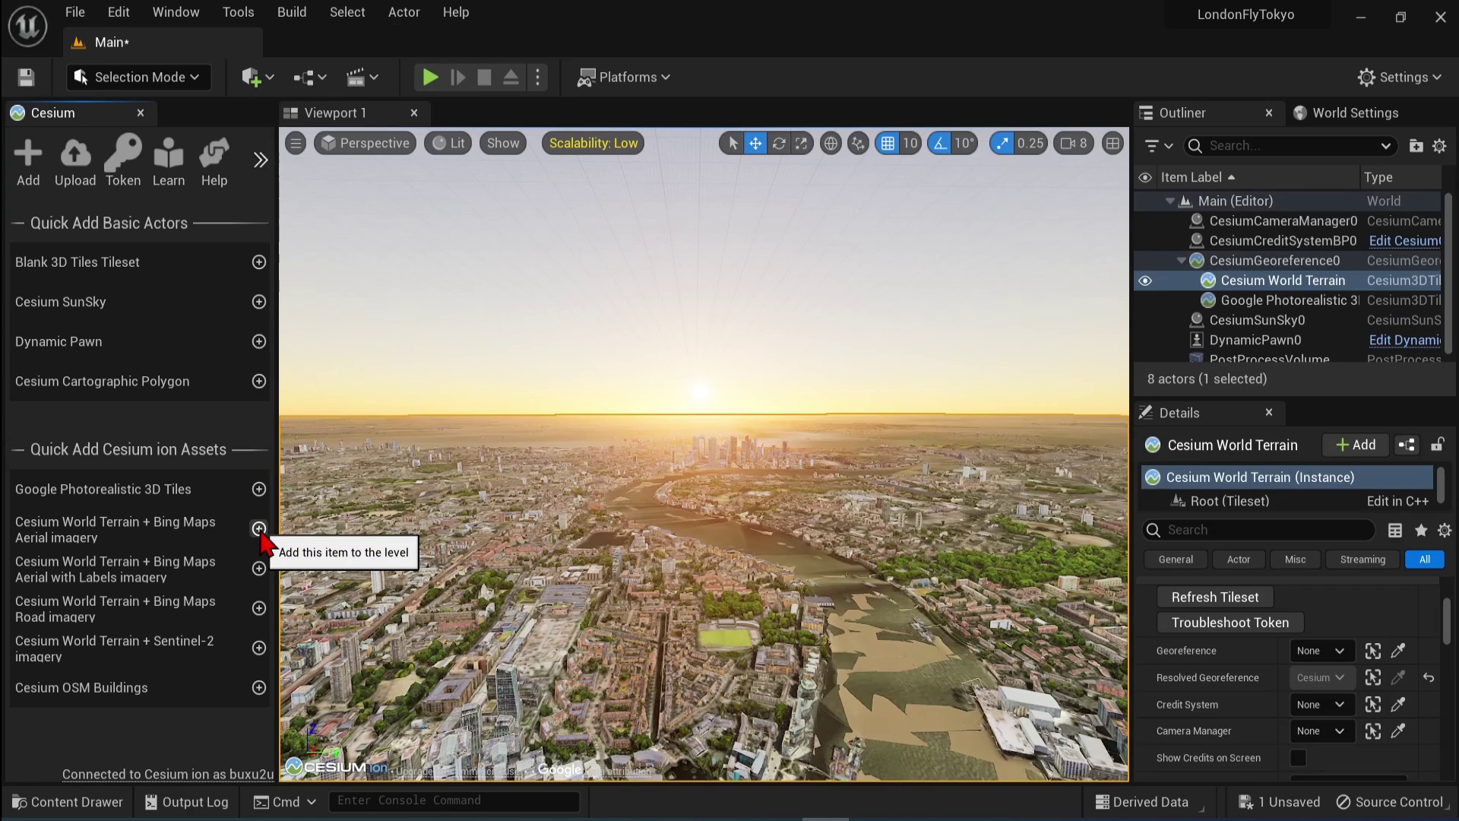
{"action": "left_click", "coordinate": [1145, 302]}
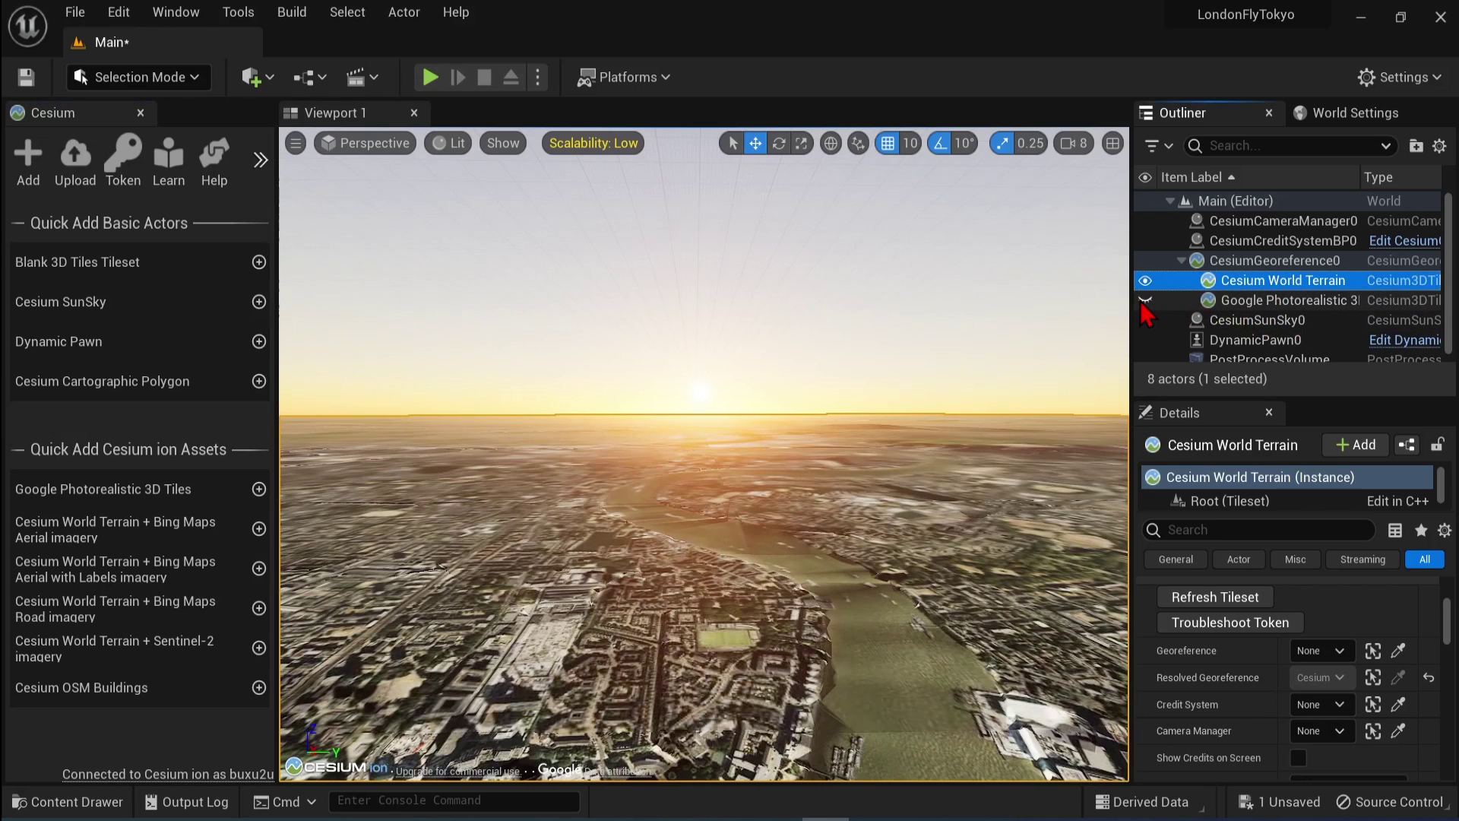
{"action": "left_click", "coordinate": [259, 687]}
Step: Delete the Cesium OSM Buildings and Cesium World Terrain actors from the level
{"action": "left_click", "coordinate": [866, 374]}
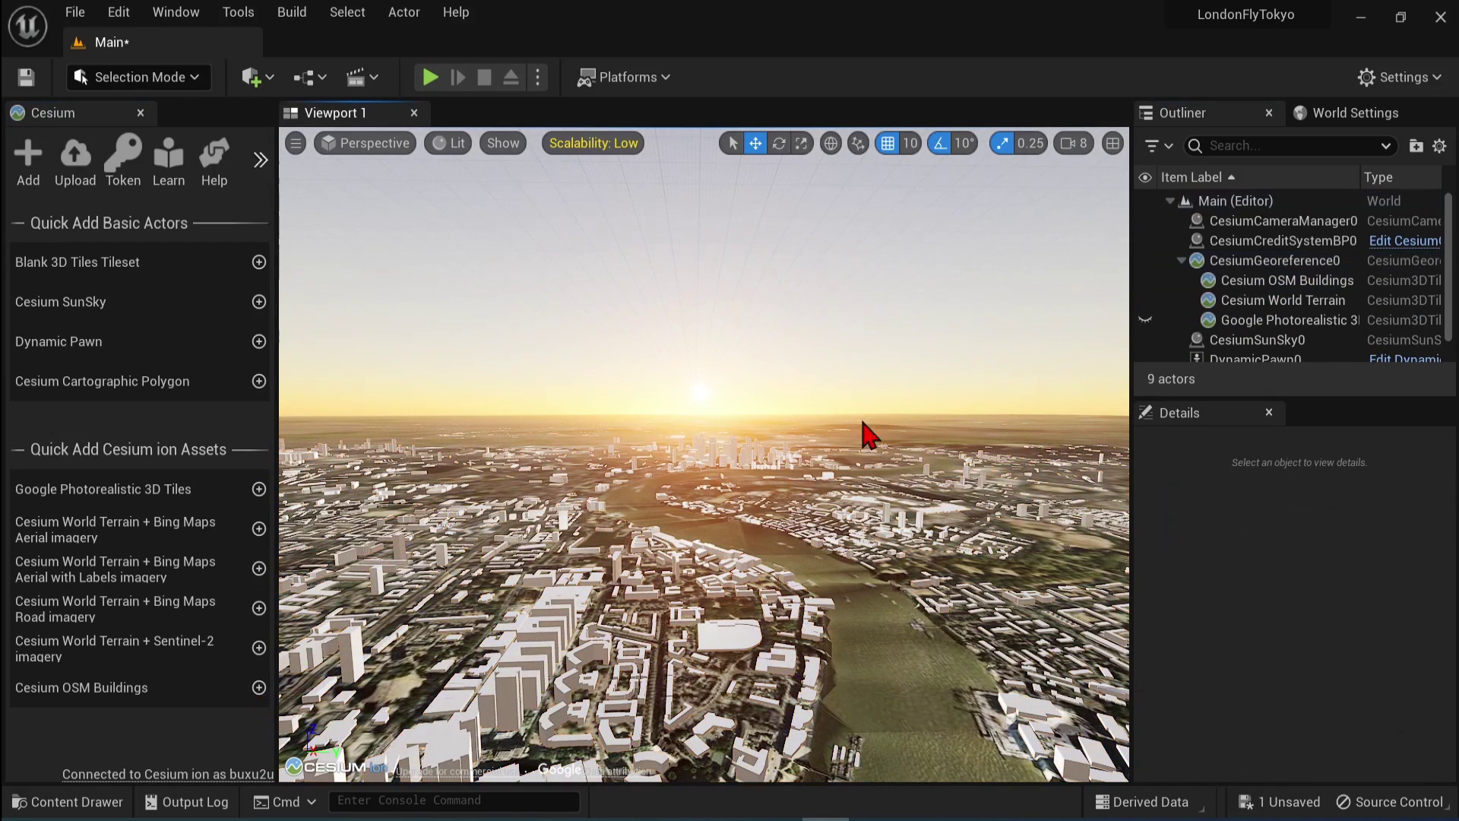
{"action": "left_click", "coordinate": [1296, 282]}
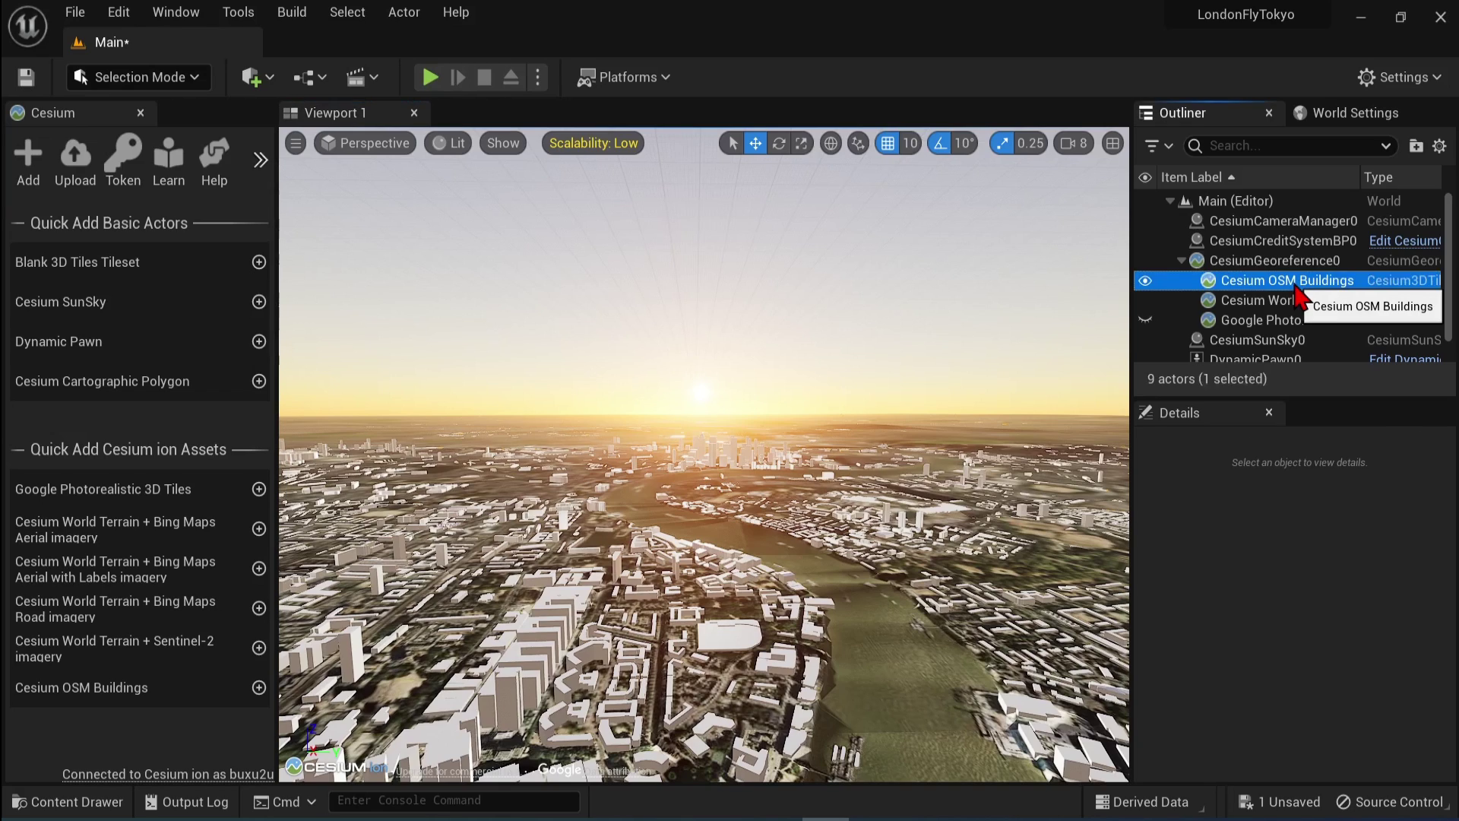
{"action": "key", "text": "Delete"}
{"action": "left_click", "coordinate": [1283, 283]}
{"action": "key", "text": "Delete"}
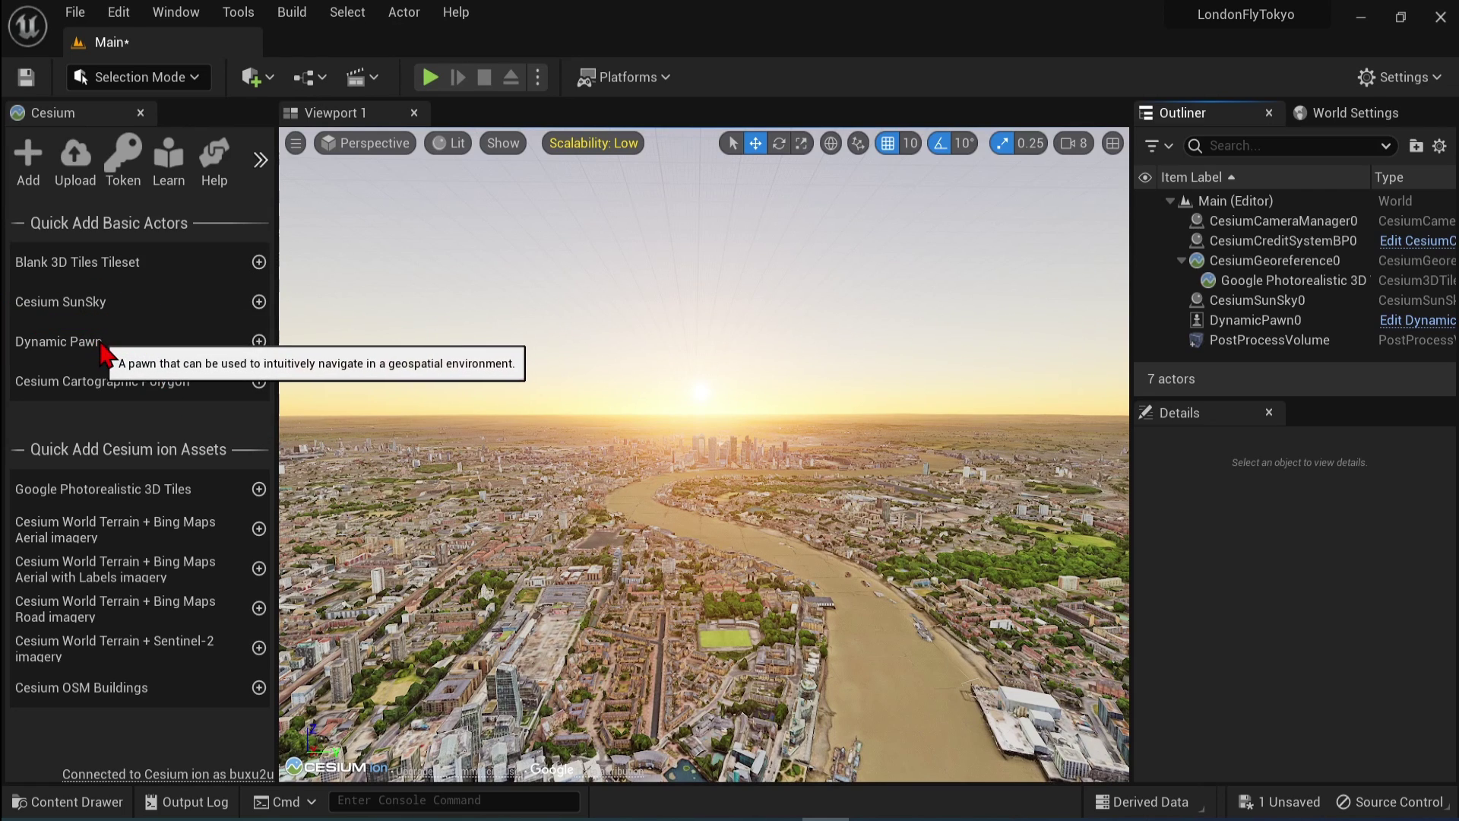
Step: Show CesiumGeoreference0's origin in Details: latitude 51.505262, longitude -0.07549, height 500
{"action": "left_click", "coordinate": [140, 113]}
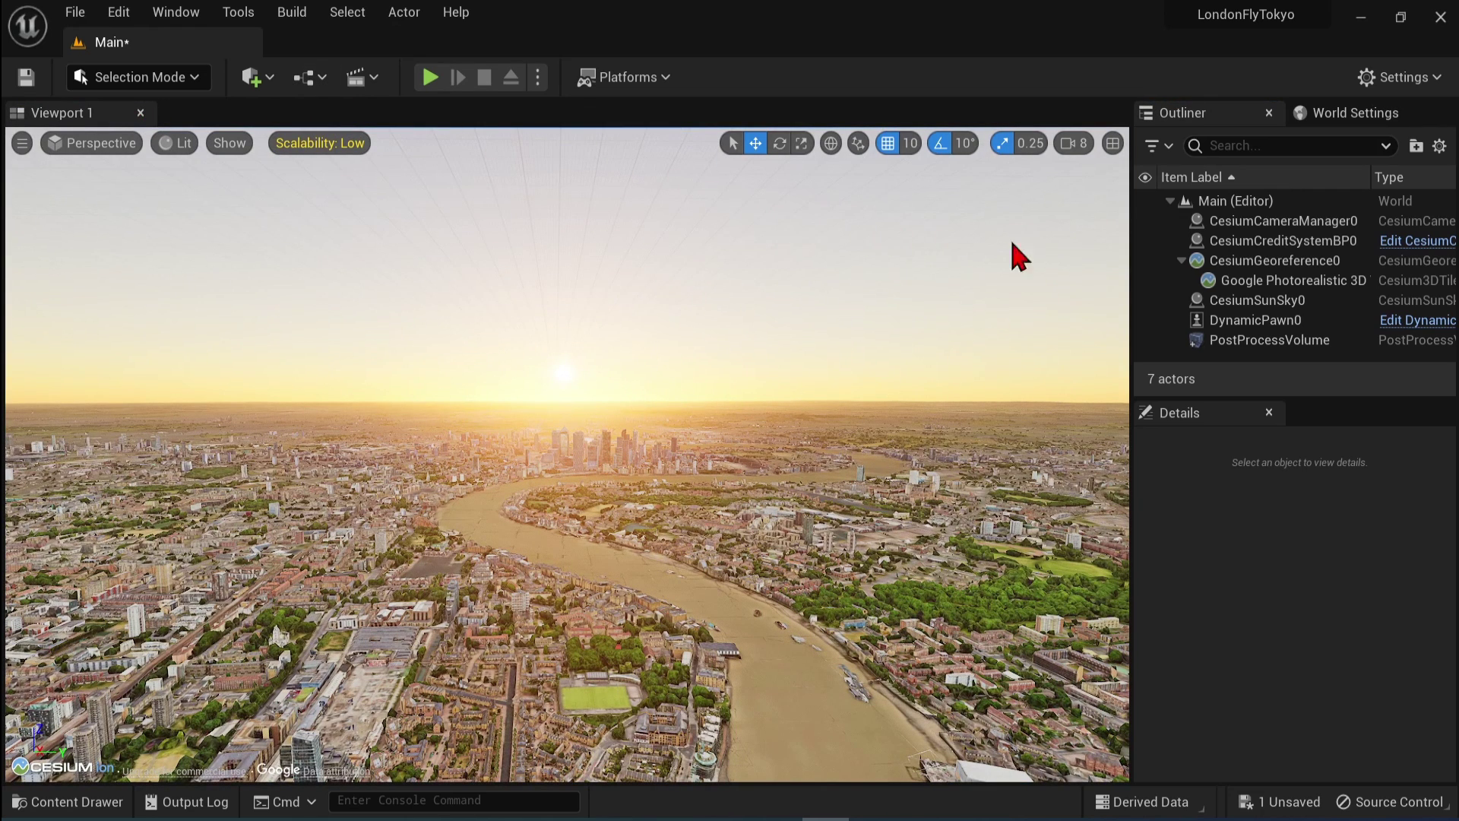
{"action": "left_click", "coordinate": [1264, 262]}
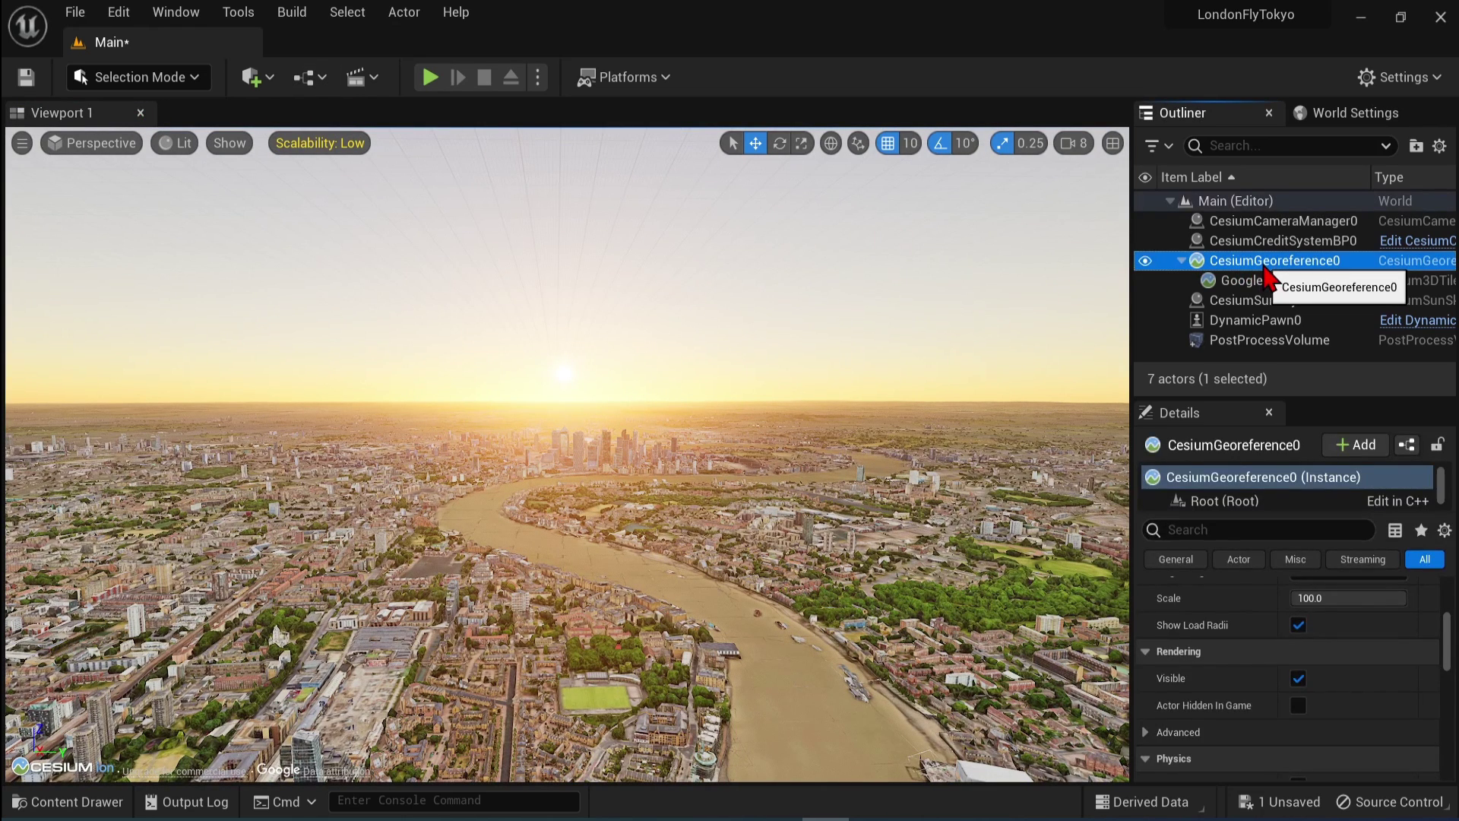
{"action": "scroll", "coordinate": [1418, 655], "scroll_direction": "up", "scroll_amount": 3}
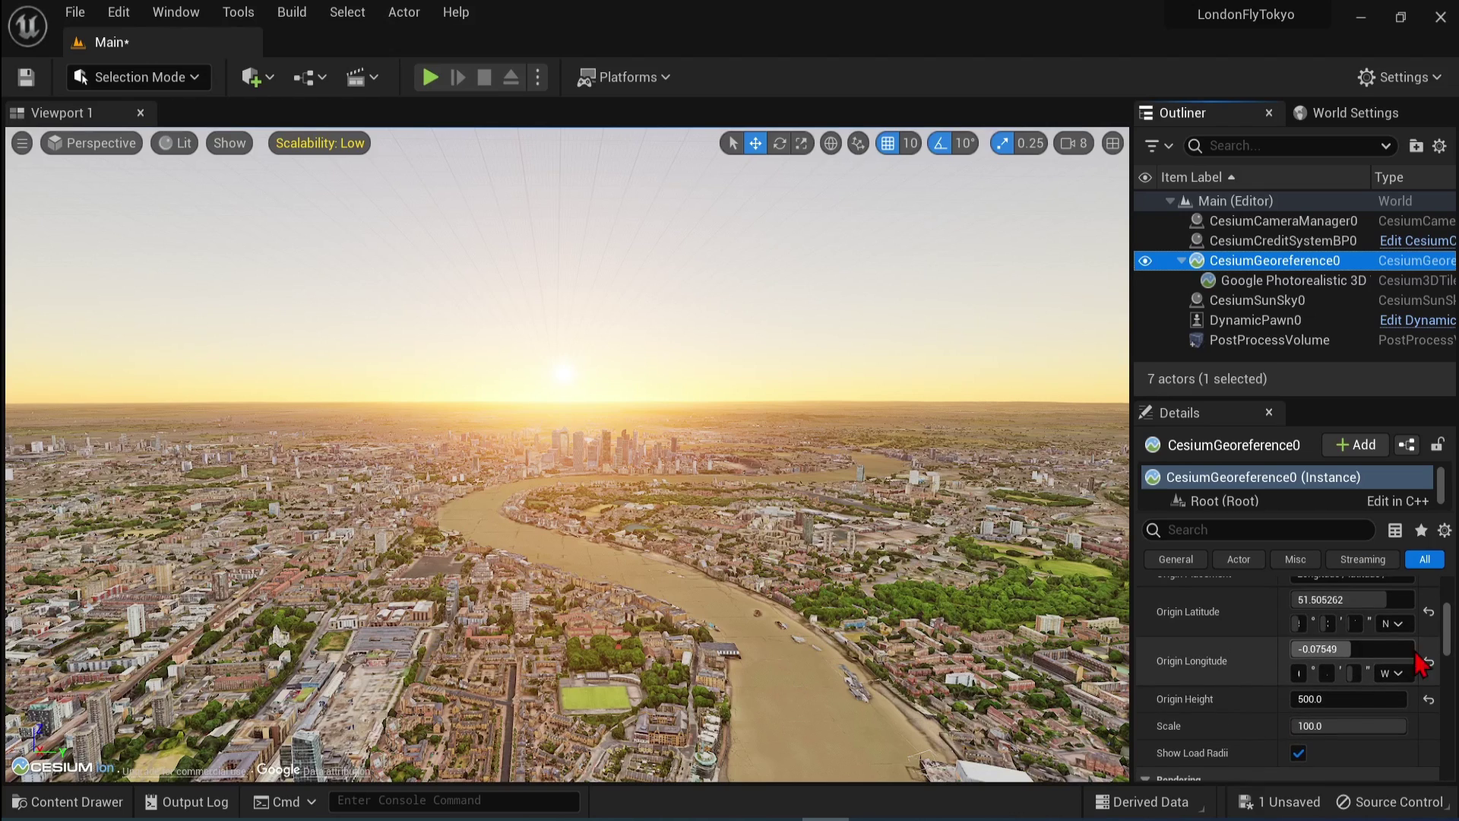
{"action": "scroll", "coordinate": [1418, 662], "scroll_direction": "up", "scroll_amount": 2}
{"action": "scroll", "coordinate": [1418, 656], "scroll_direction": "down", "scroll_amount": 1}
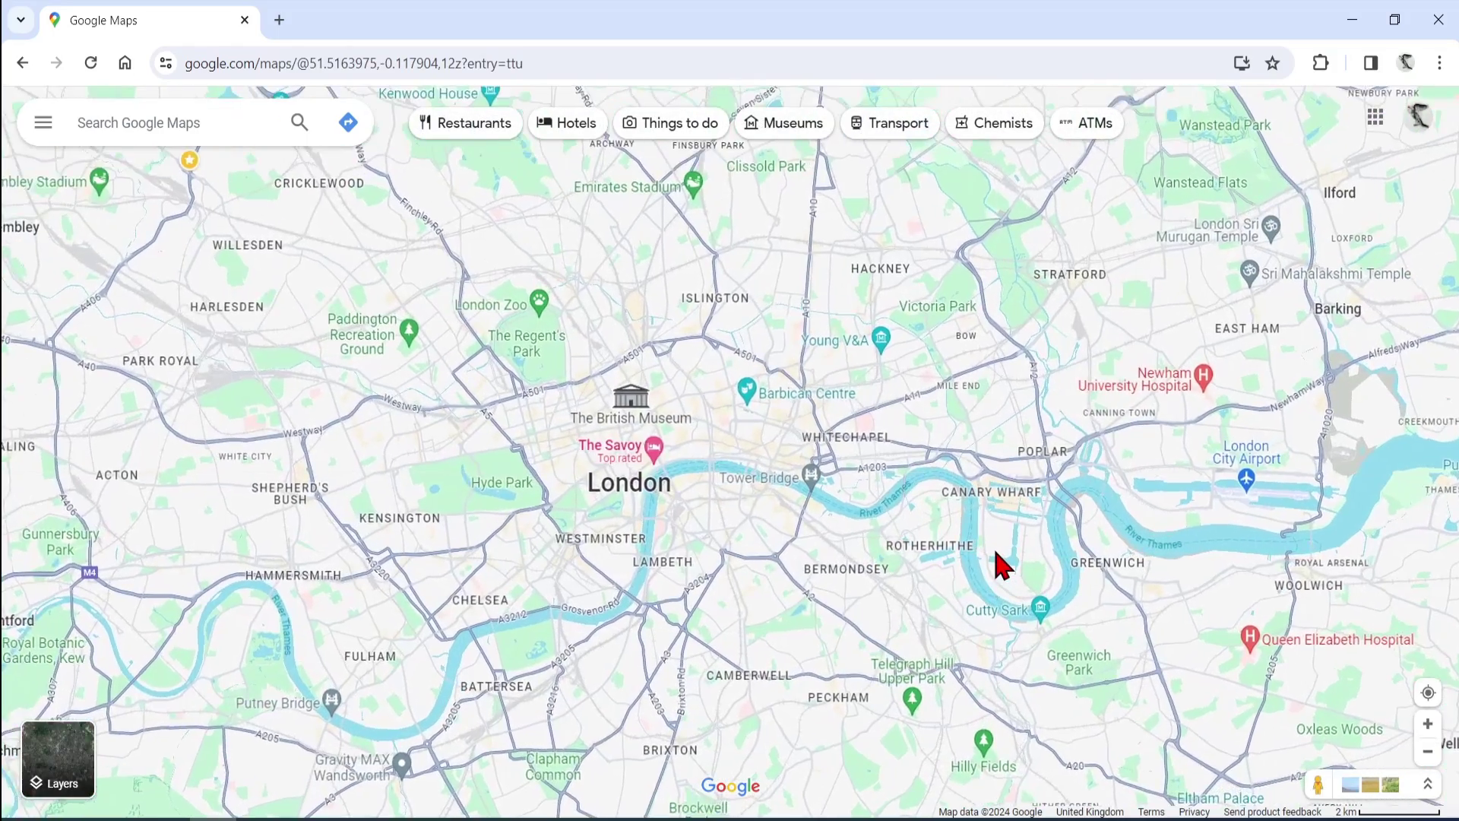
Step: Read coordinates 51.50265, -0.09506 near South Bank on the London map, then minimize the browser
{"action": "scroll", "coordinate": [995, 551], "scroll_direction": "up", "scroll_amount": 2}
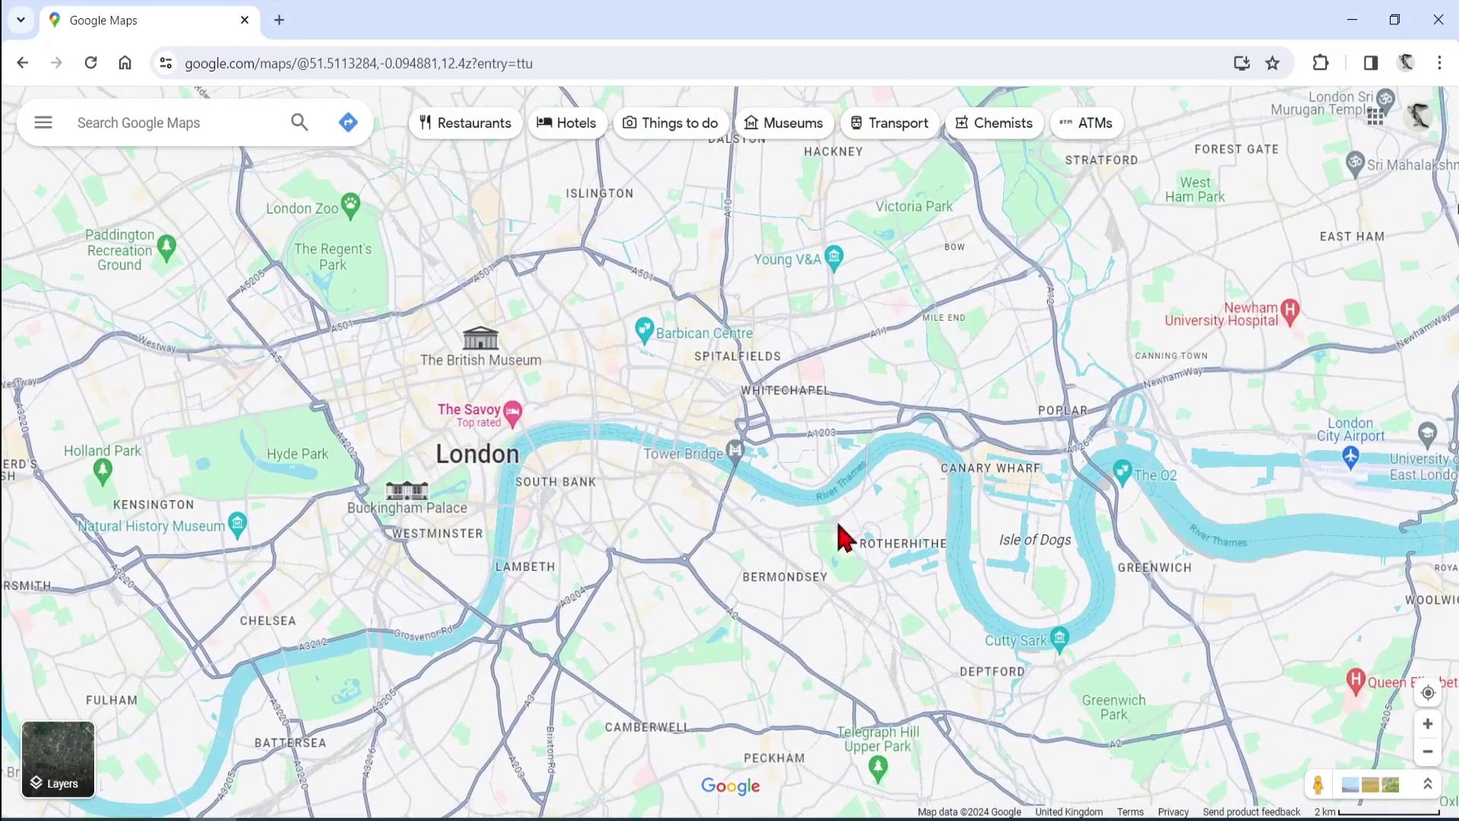
{"action": "right_click", "coordinate": [641, 495]}
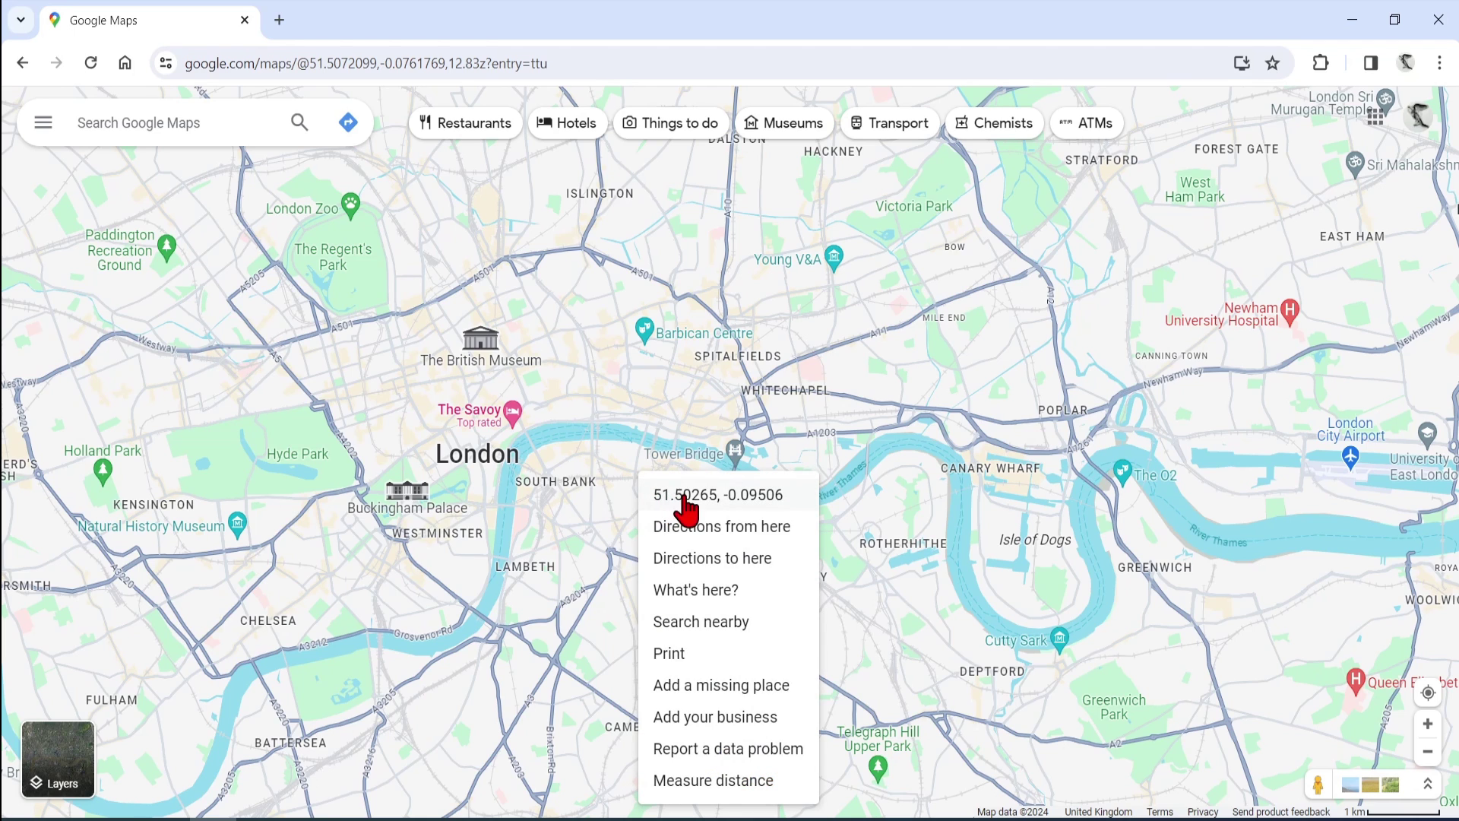
{"action": "left_click", "coordinate": [1345, 23]}
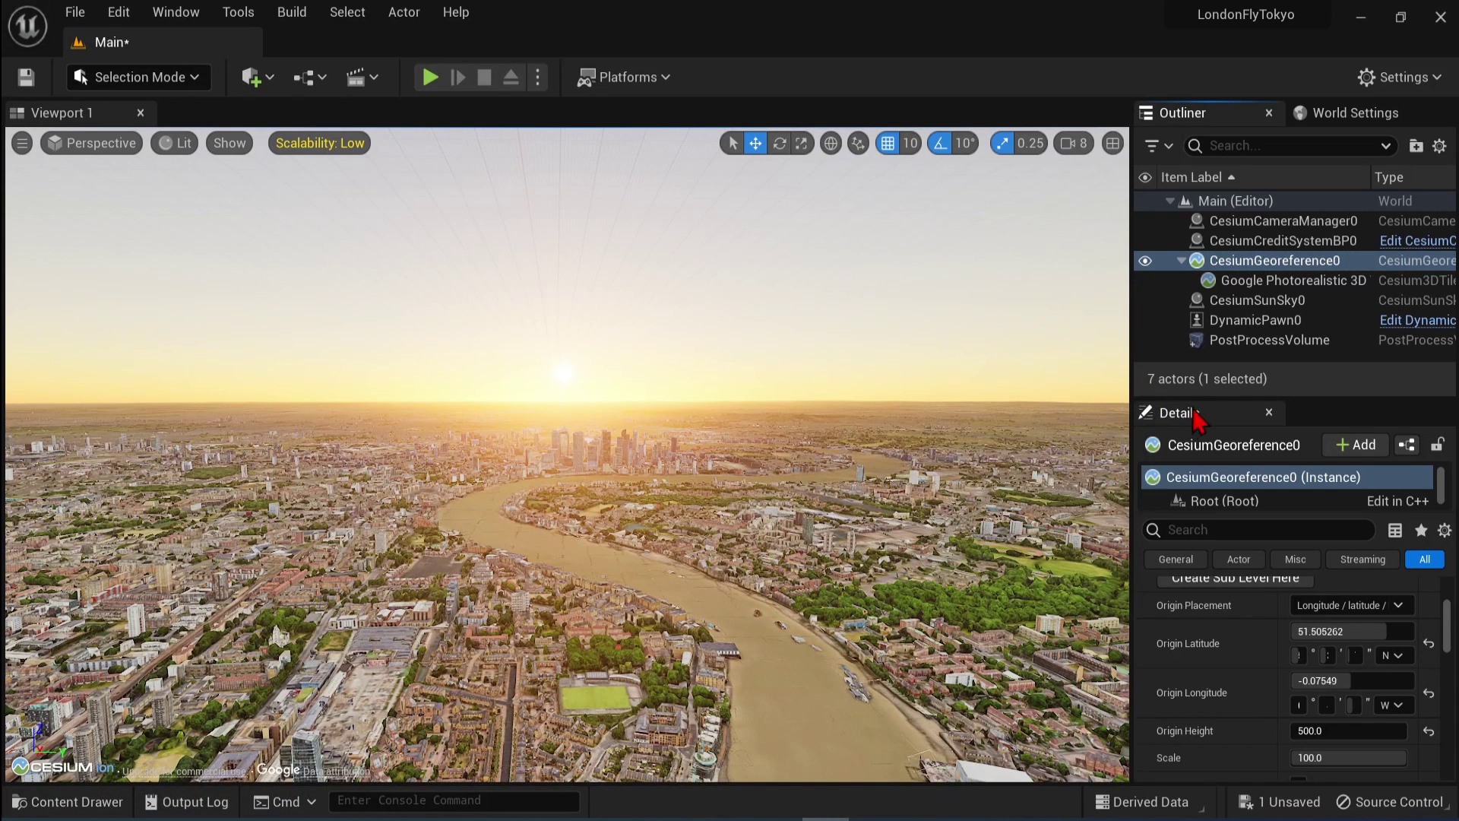
{"action": "left_click", "coordinate": [1232, 325]}
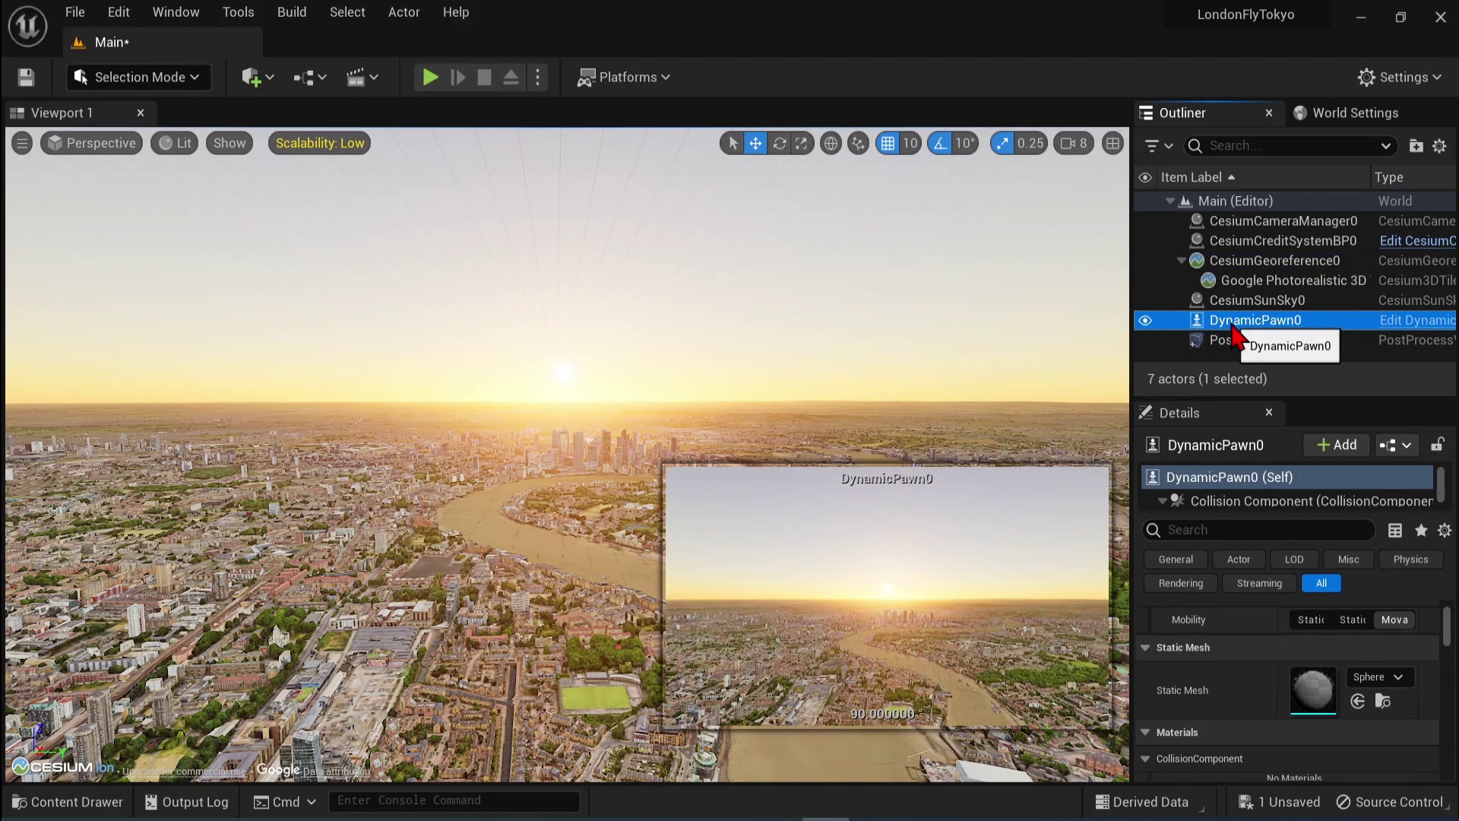
{"action": "left_click", "coordinate": [1447, 631]}
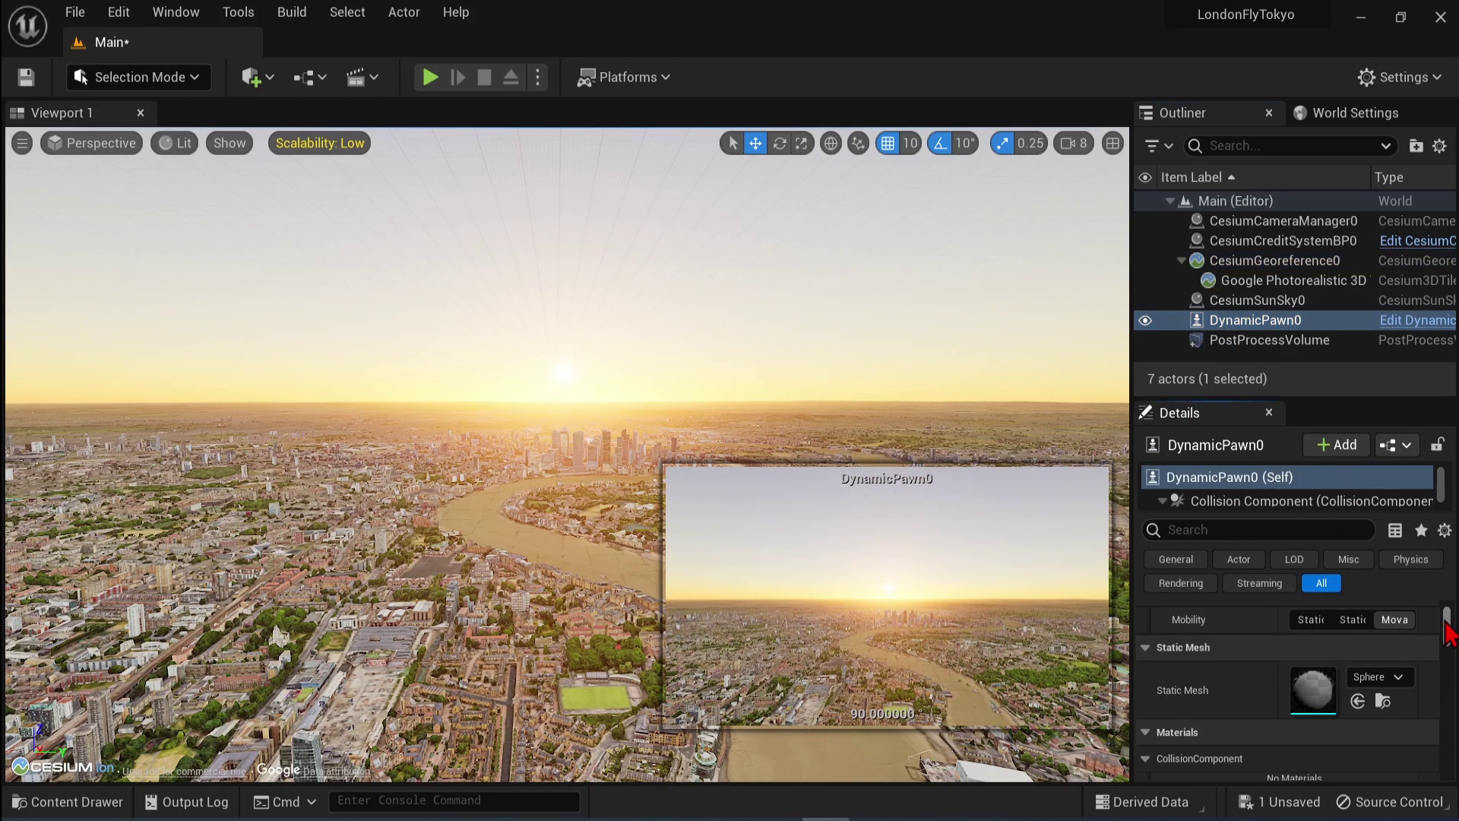
{"action": "left_click_drag", "start_coordinate": [1447, 632], "coordinate": [1447, 621]}
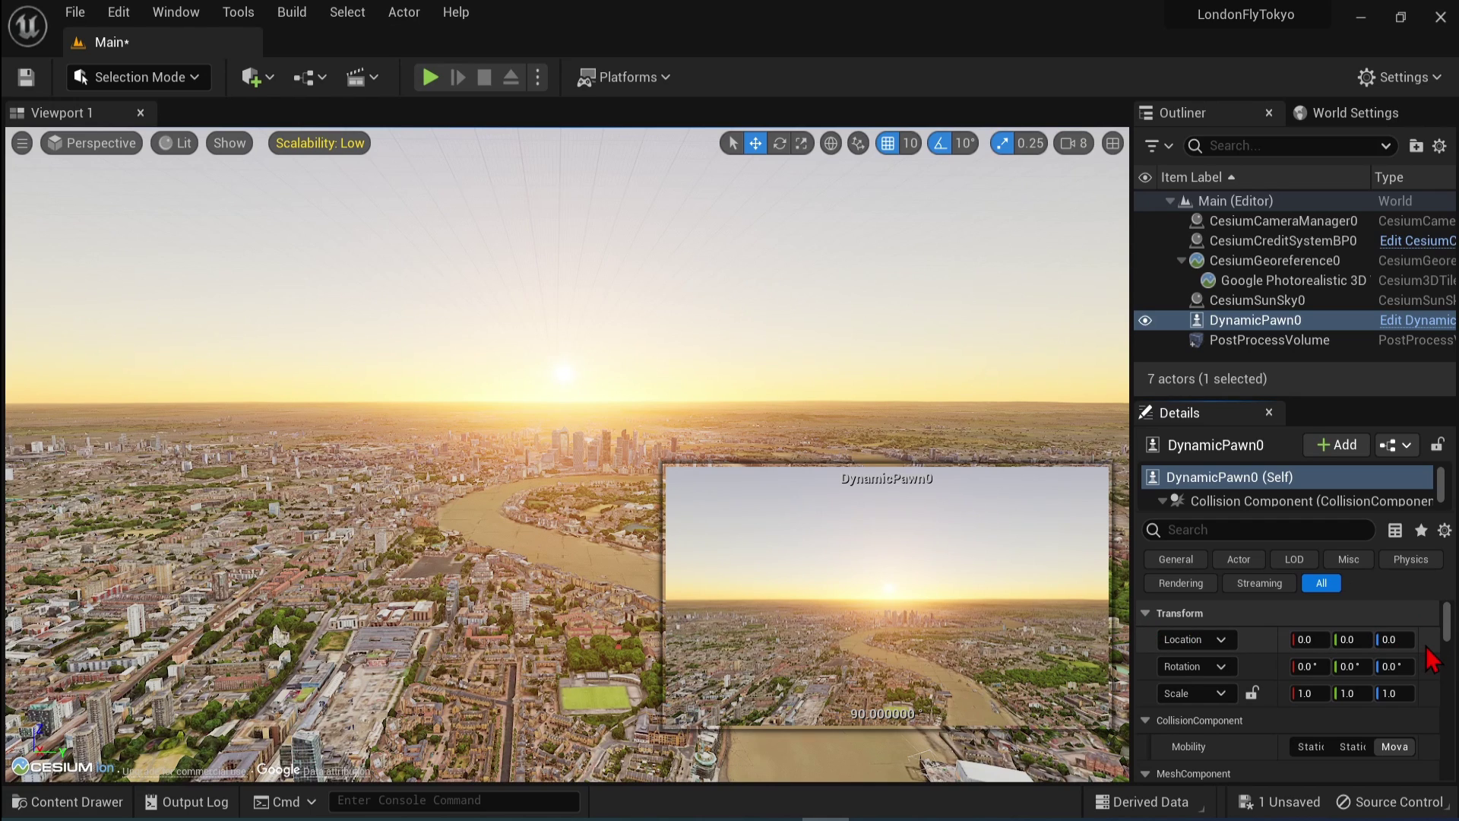
{"action": "left_click", "coordinate": [931, 352]}
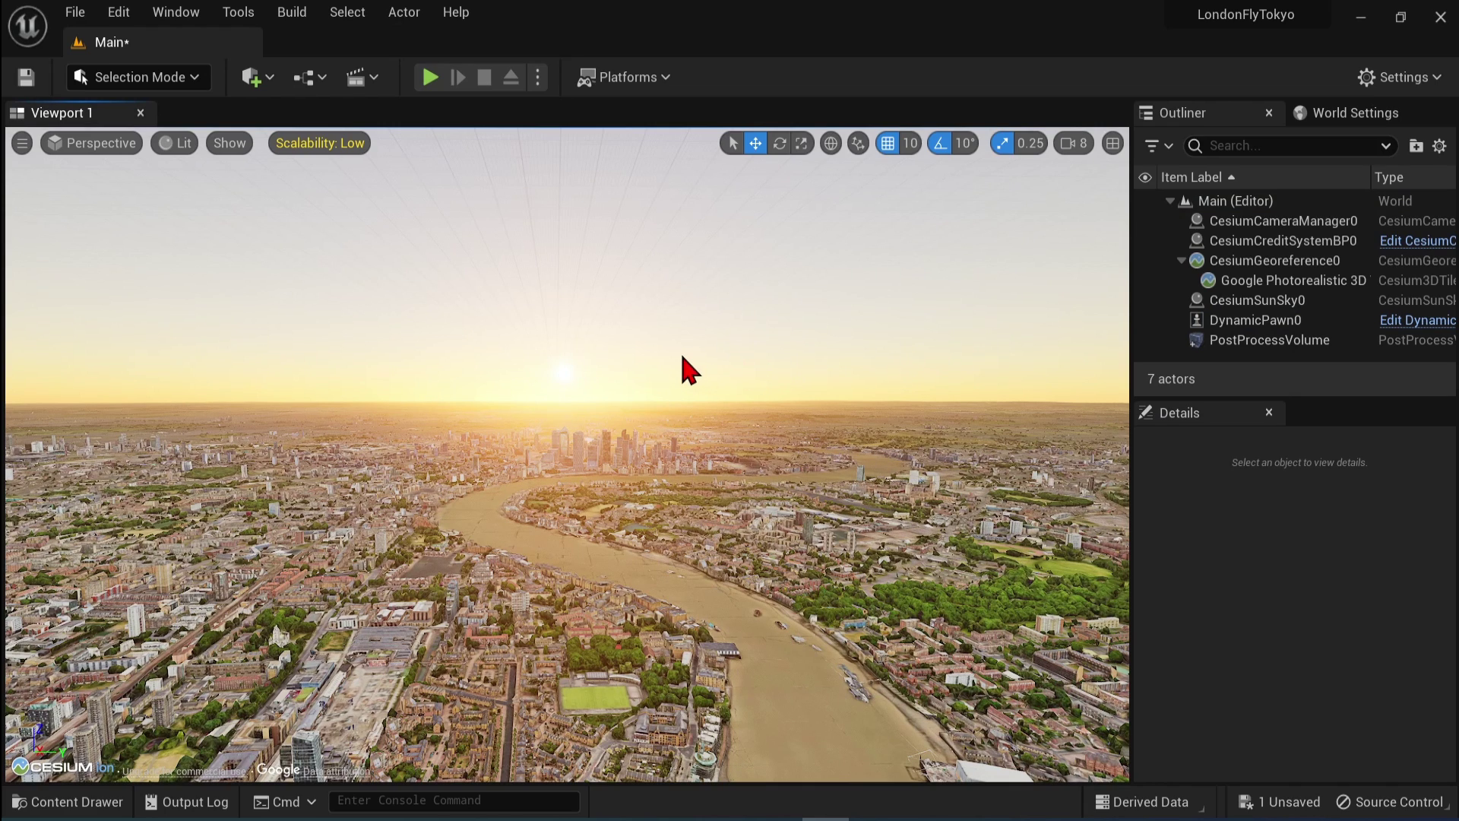
{"action": "left_click", "coordinate": [1301, 114]}
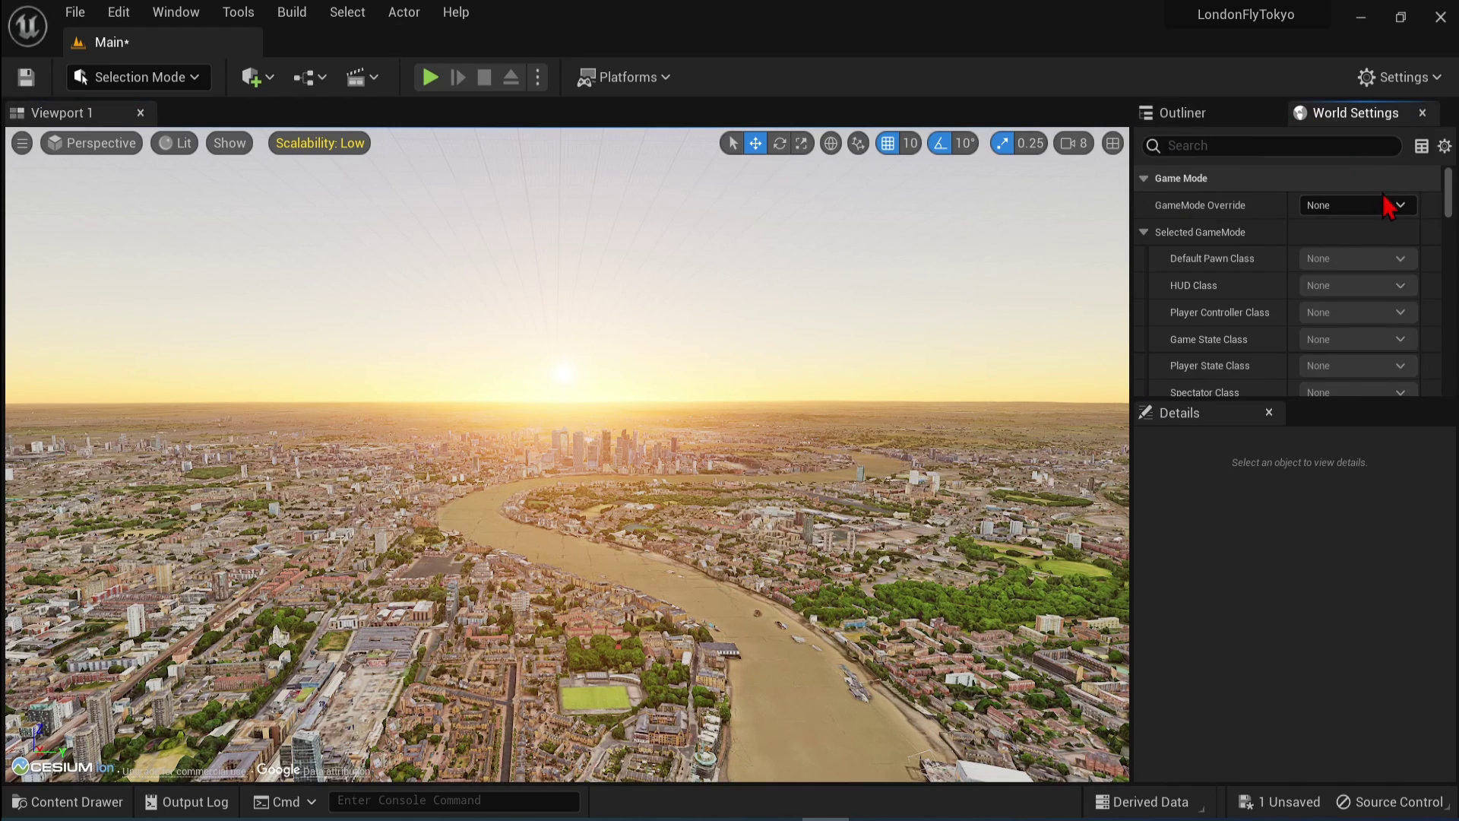
{"action": "type", "text": "enabl"}
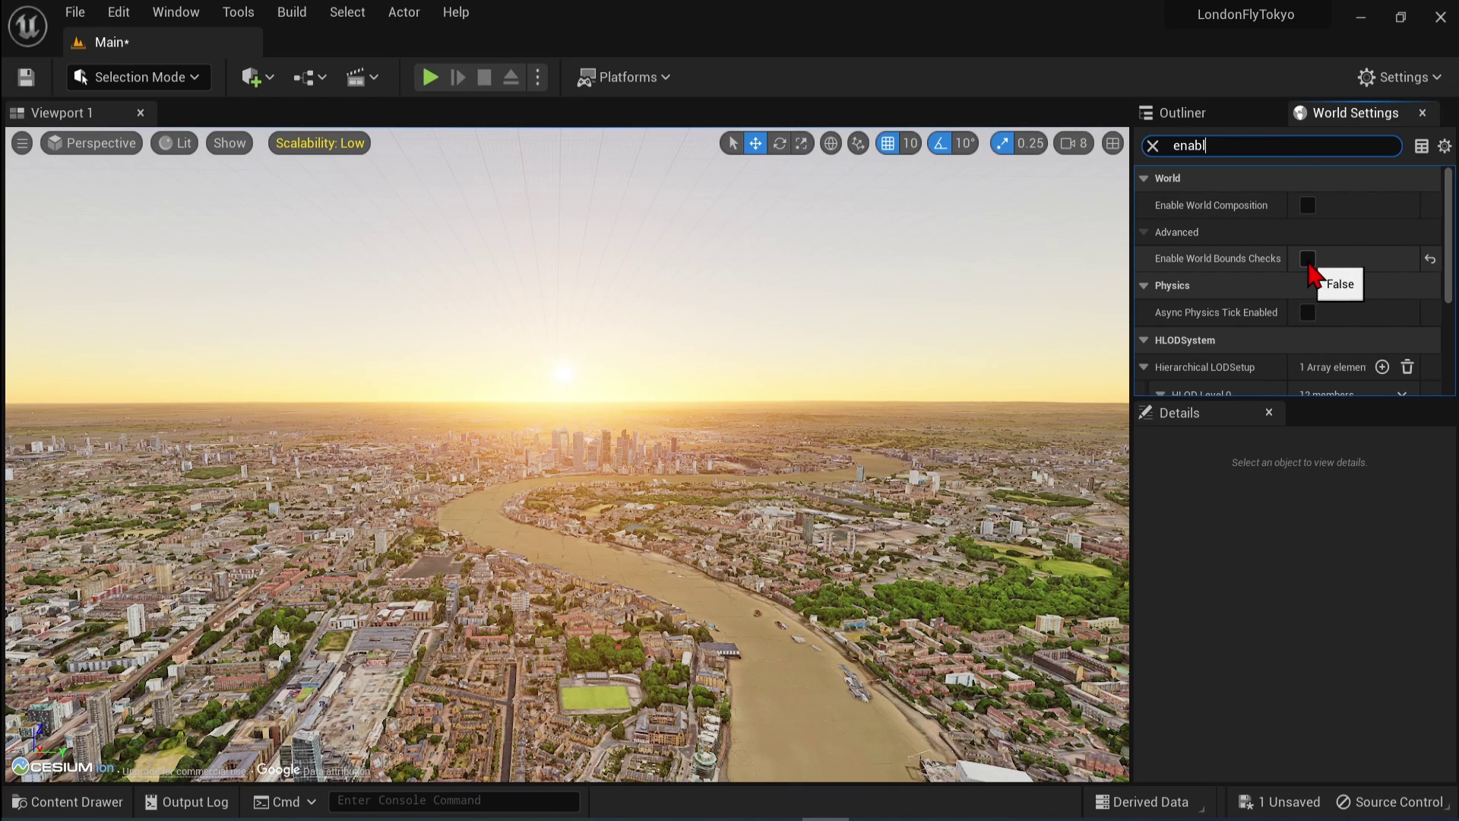
{"action": "left_click", "coordinate": [1153, 146]}
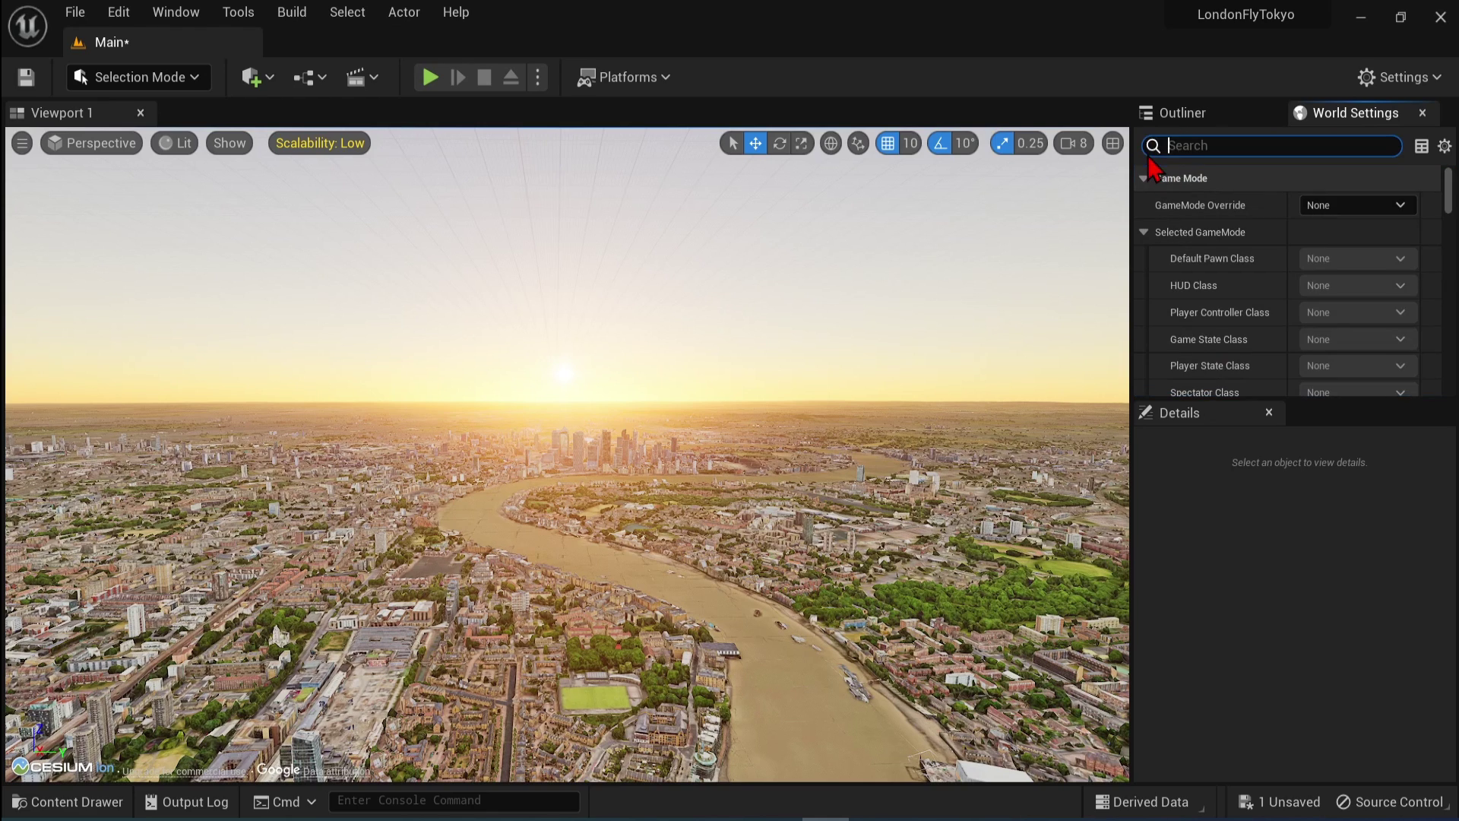
{"action": "left_click", "coordinate": [1181, 114]}
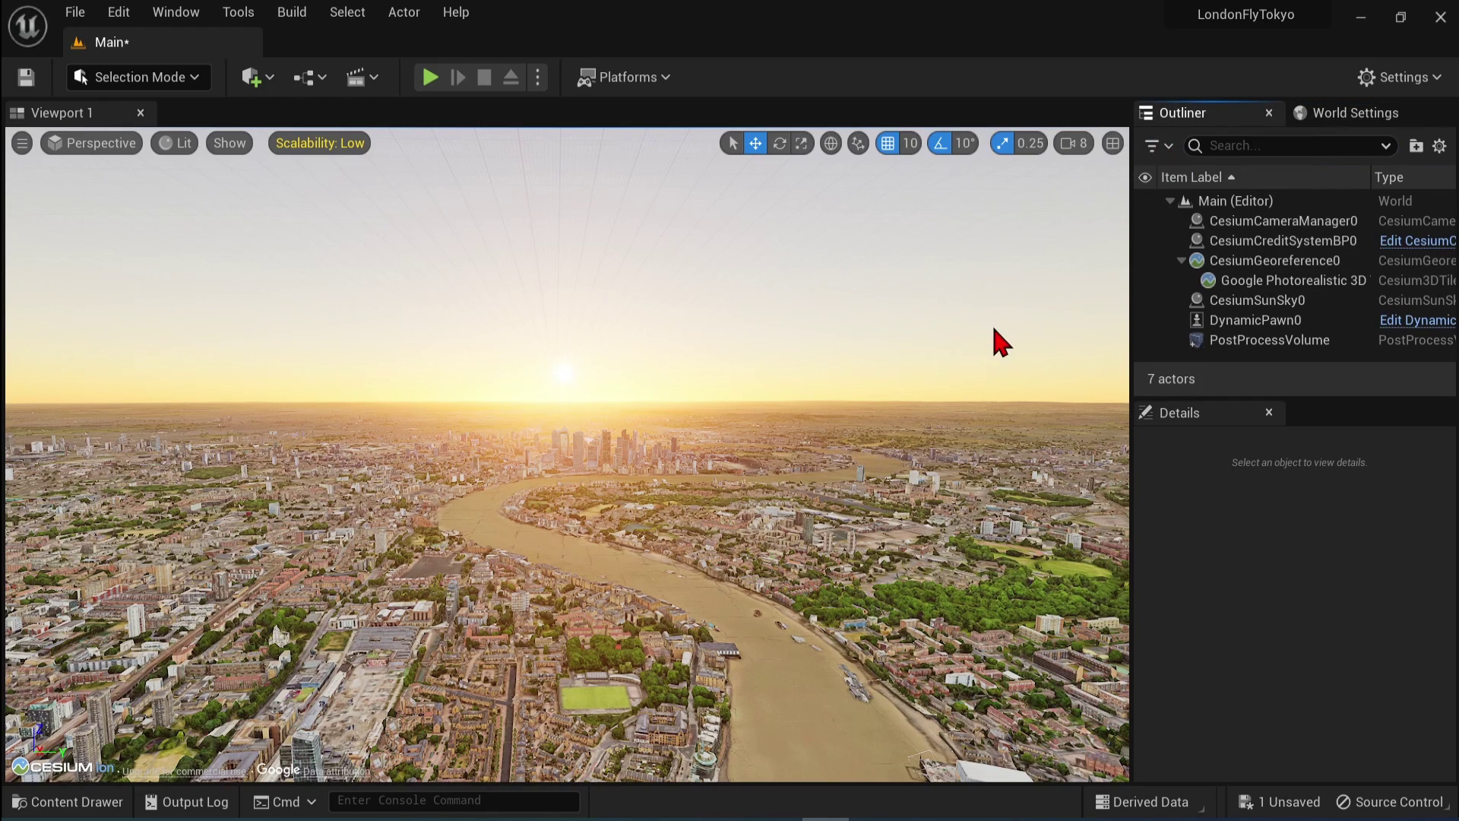
Step: Show CesiumSunSky0's Date and Time: solar time 7.0 on 21 September 2023
{"action": "left_click", "coordinate": [1256, 304]}
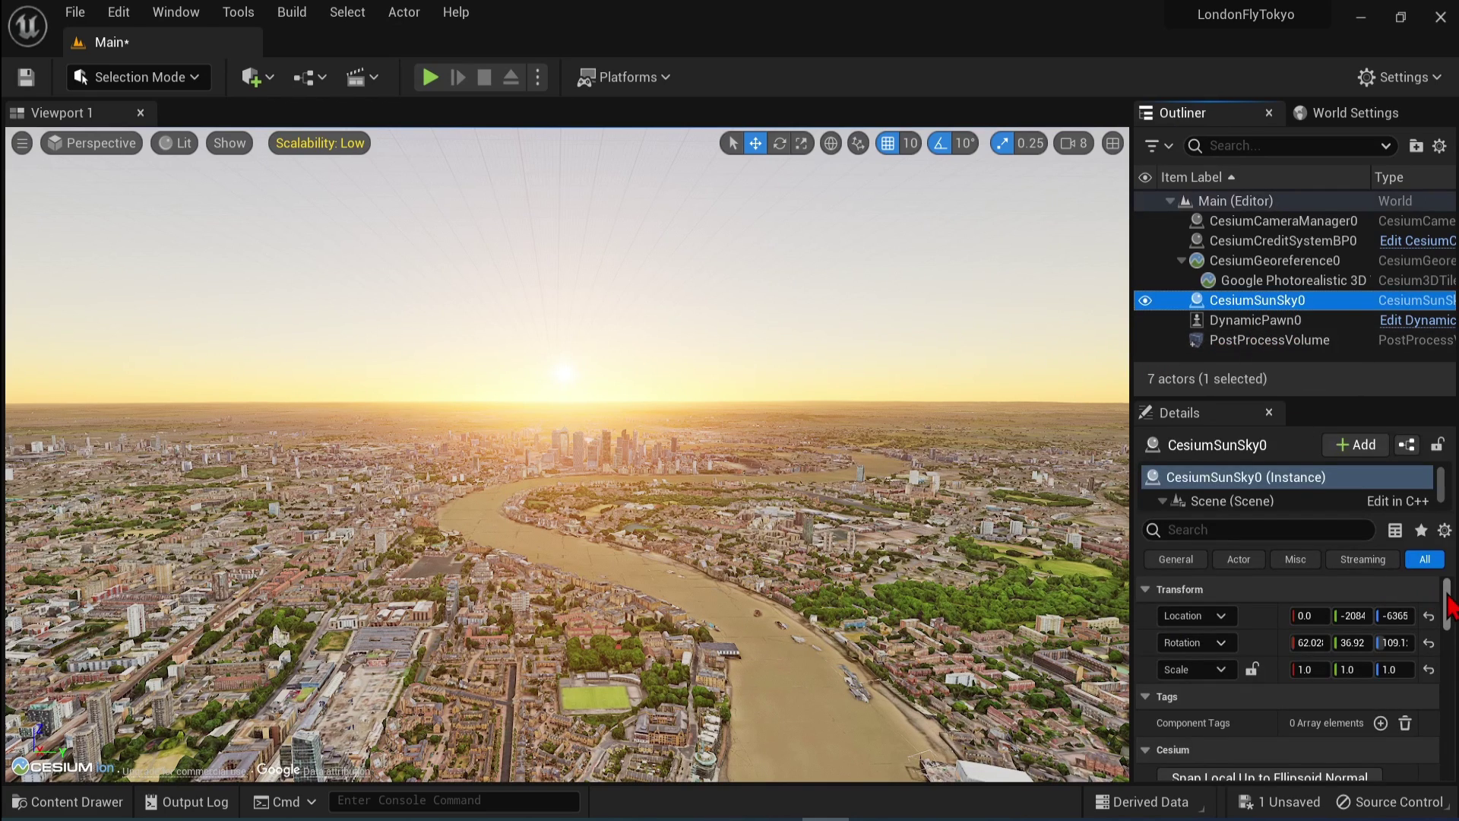
{"action": "left_click_drag", "start_coordinate": [1448, 596], "coordinate": [1453, 665]}
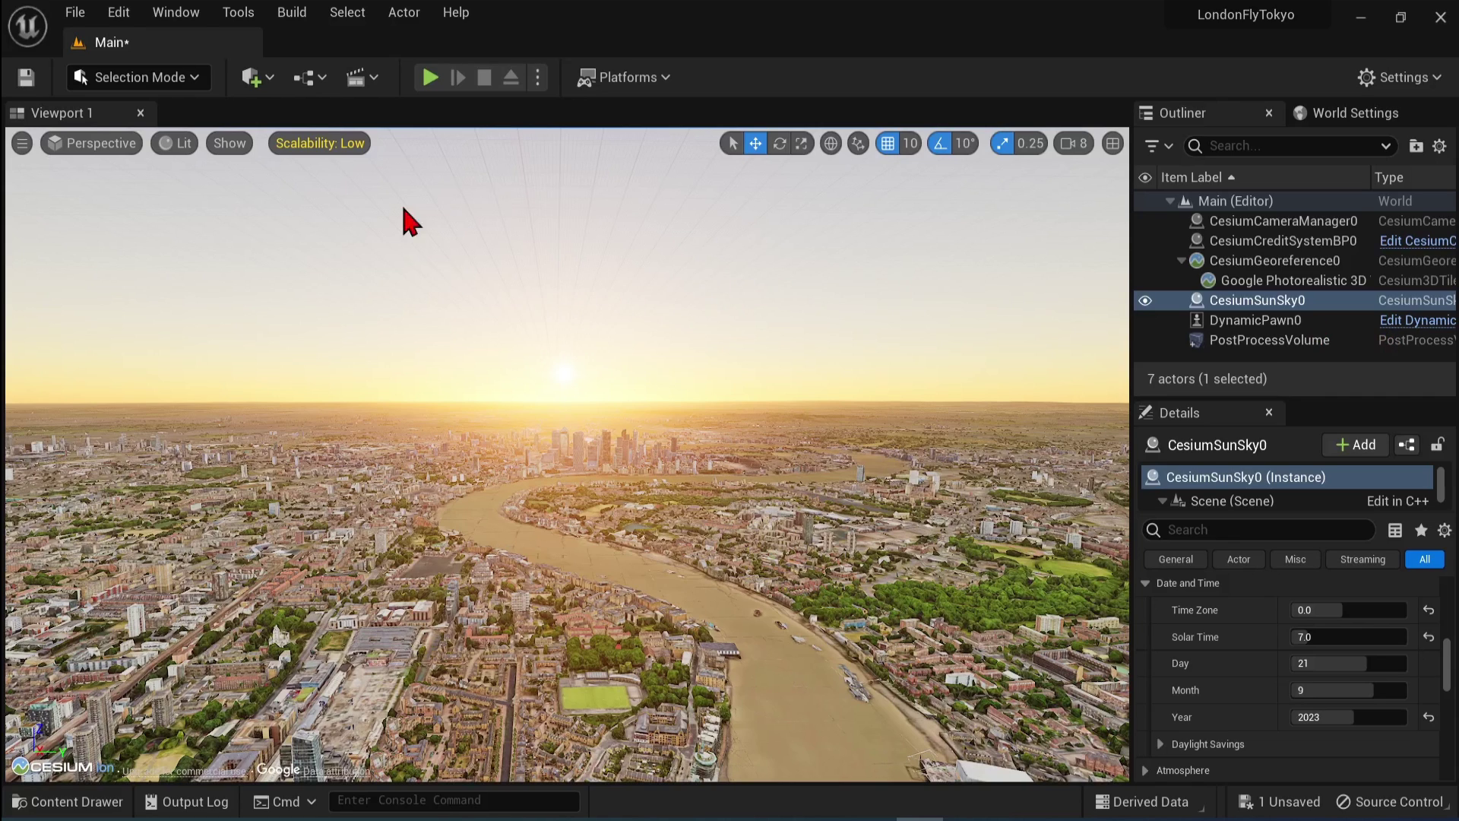
Step: Open the Level Blueprint editor as a floating window
{"action": "left_click", "coordinate": [325, 84]}
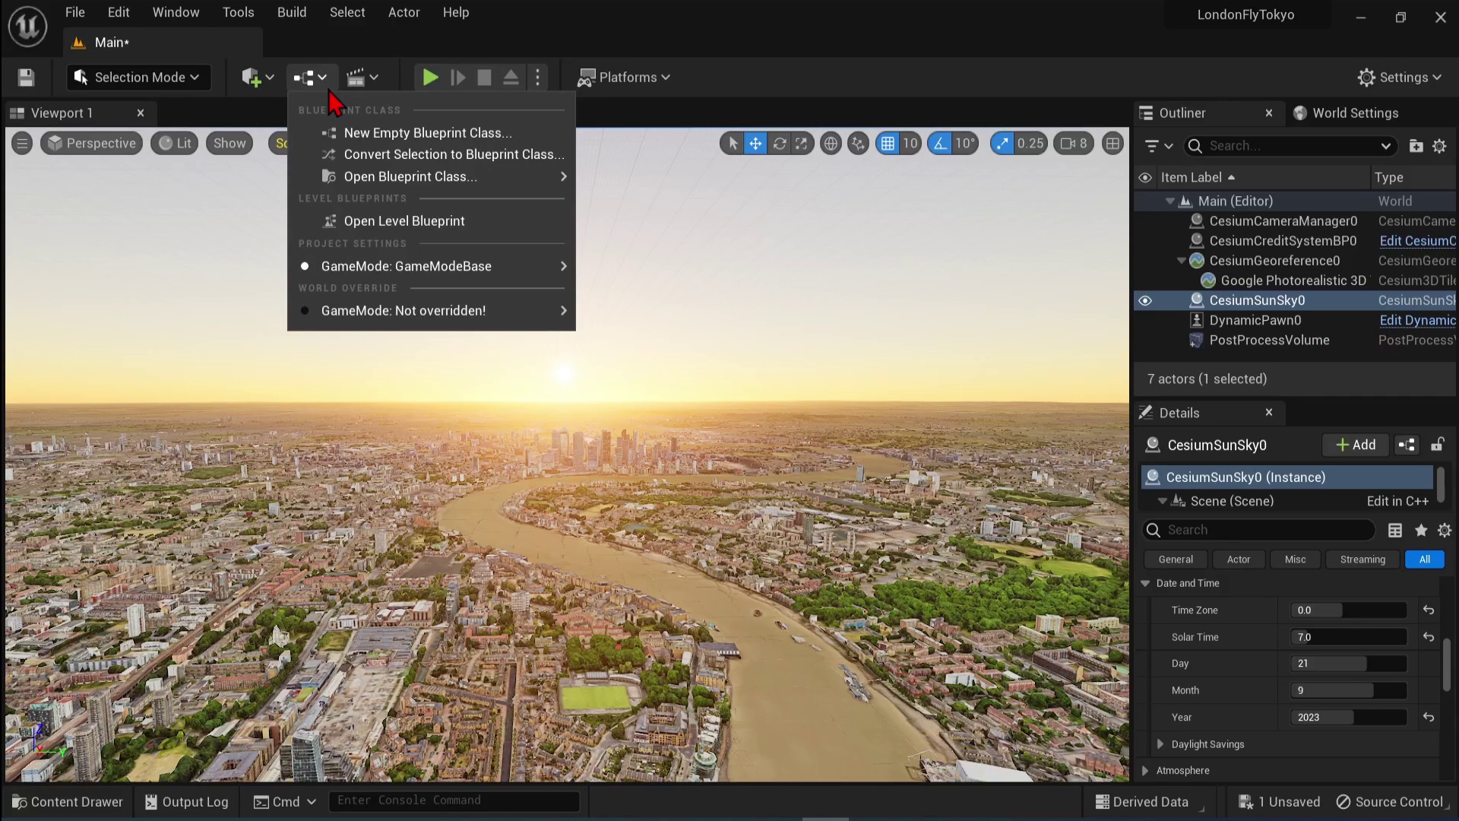
{"action": "left_click", "coordinate": [542, 226]}
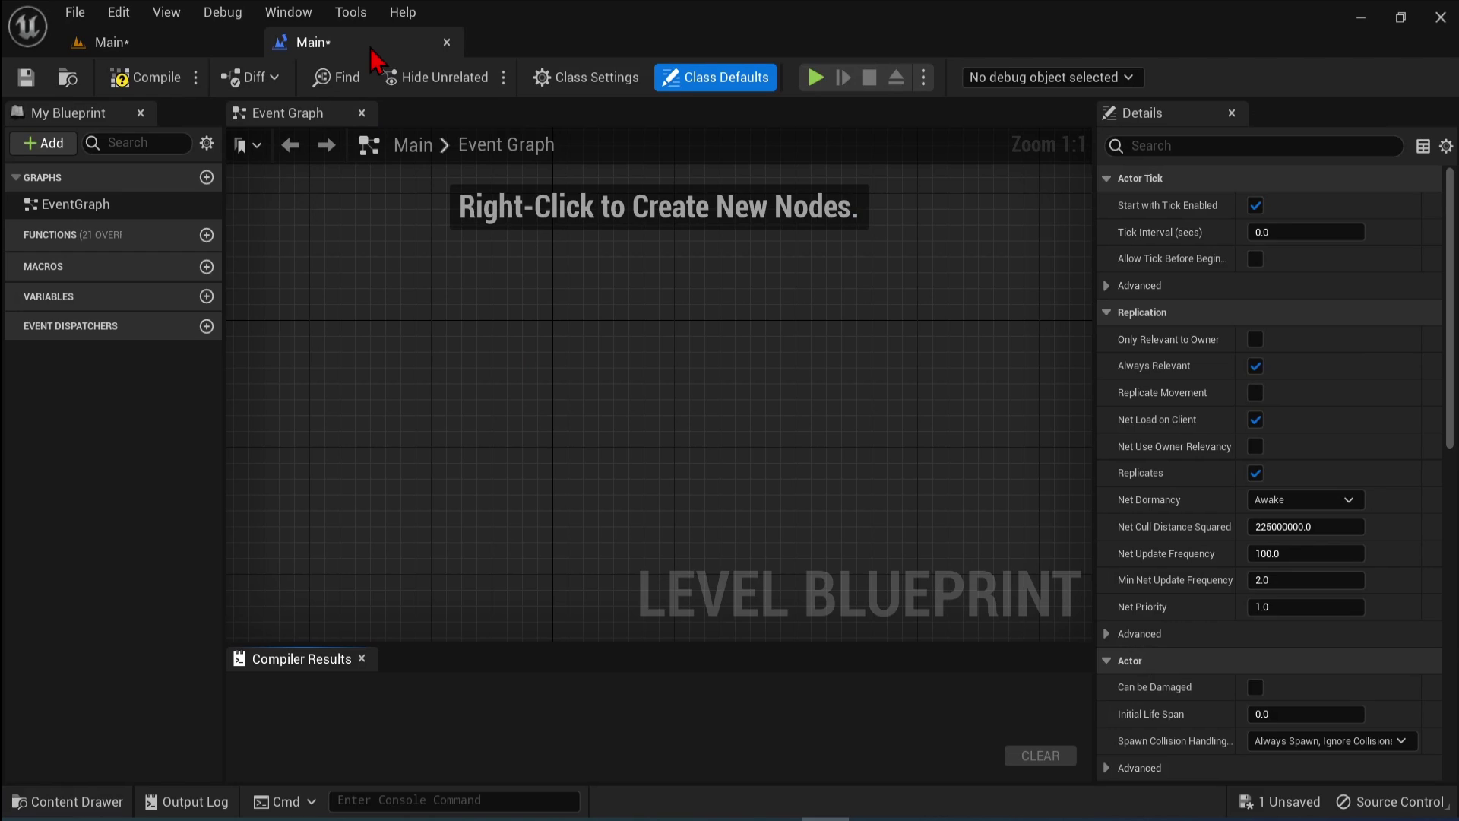
{"action": "left_click_drag", "start_coordinate": [368, 49], "coordinate": [171, 191]}
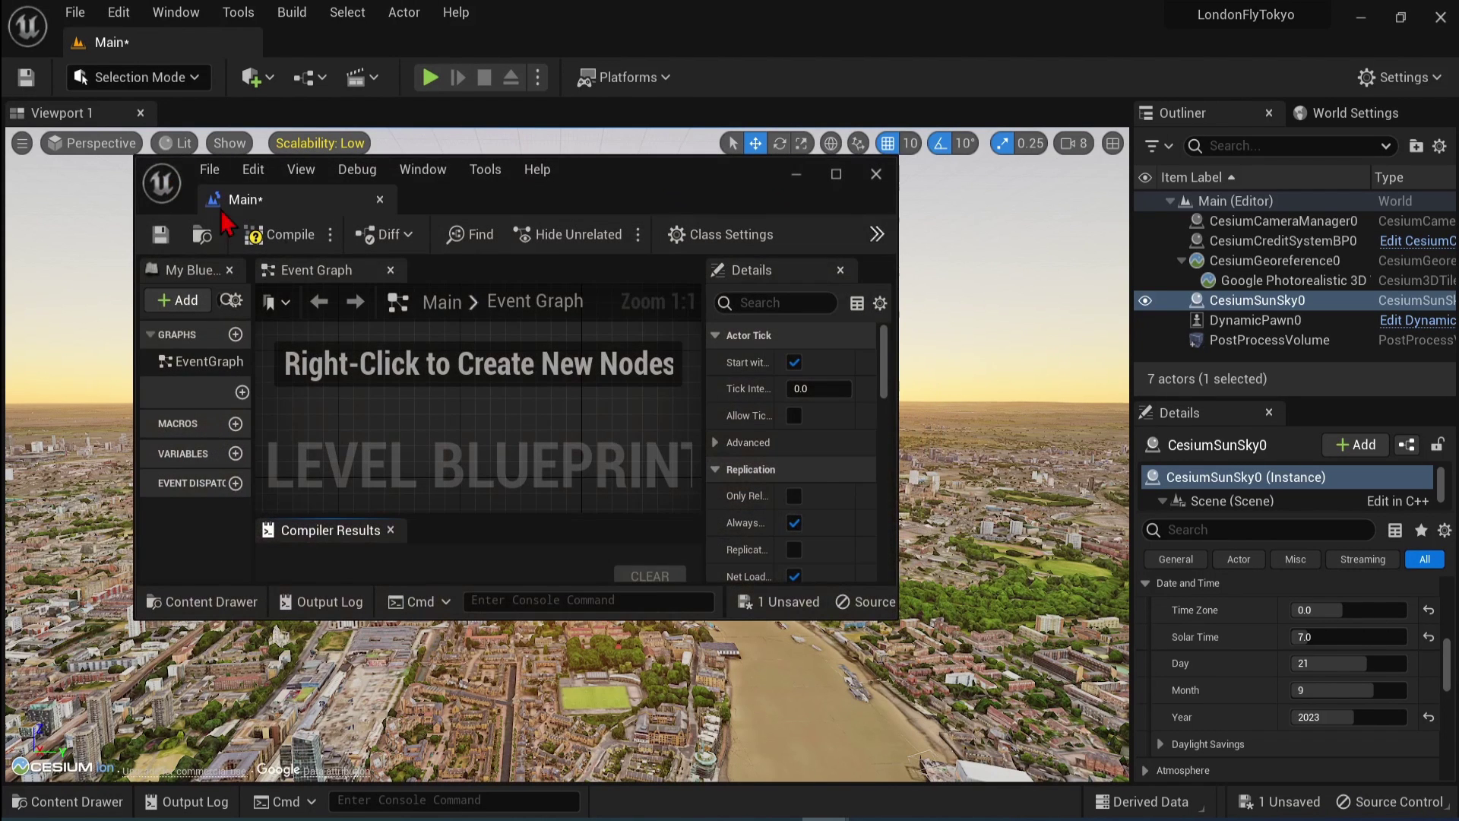
Step: Drop a DynamicPawn0 reference into the event graph and maximize the editor
{"action": "left_click", "coordinate": [1238, 323]}
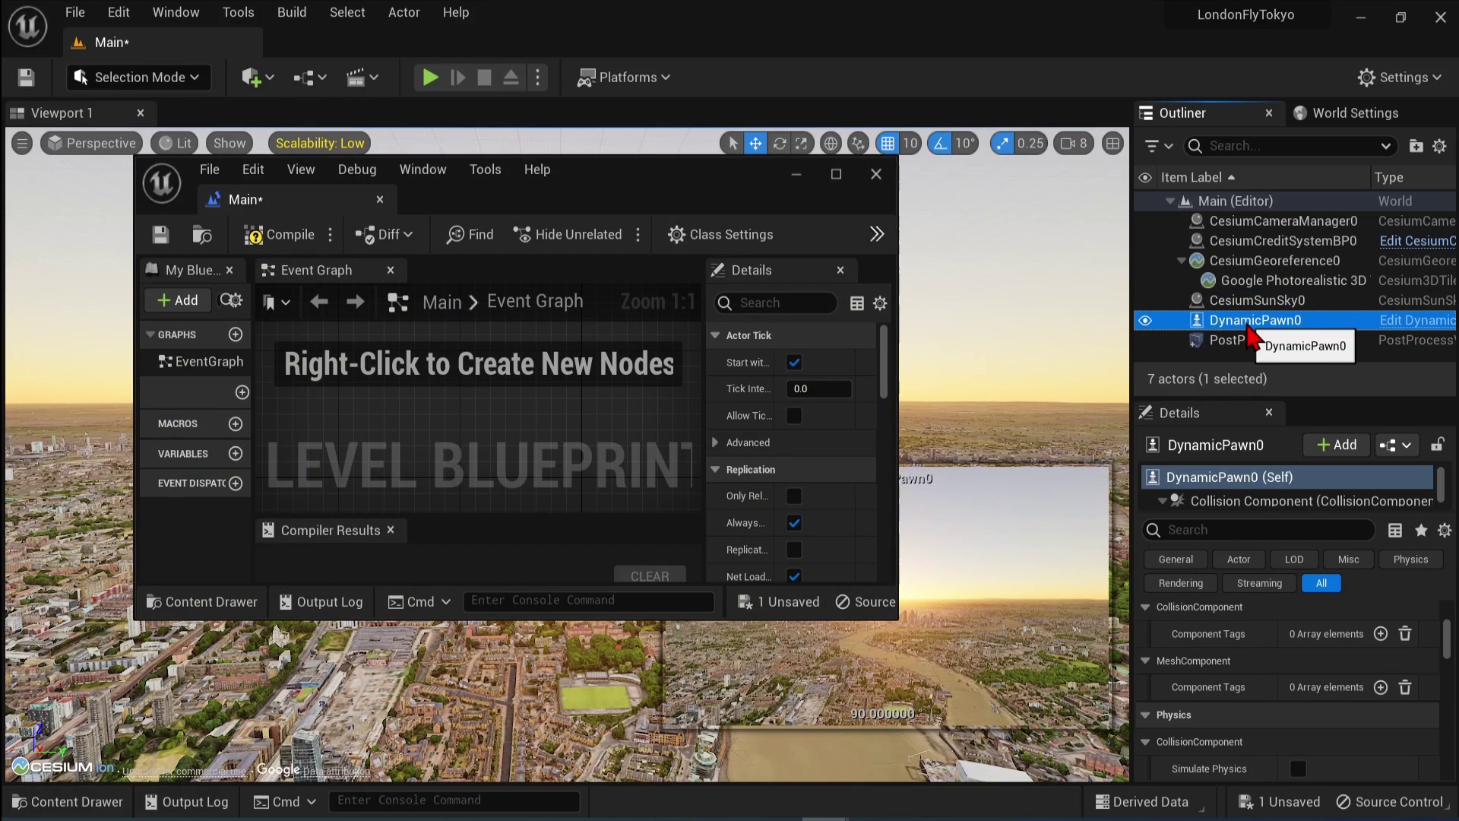
{"action": "left_click_drag", "start_coordinate": [1249, 335], "coordinate": [503, 418]}
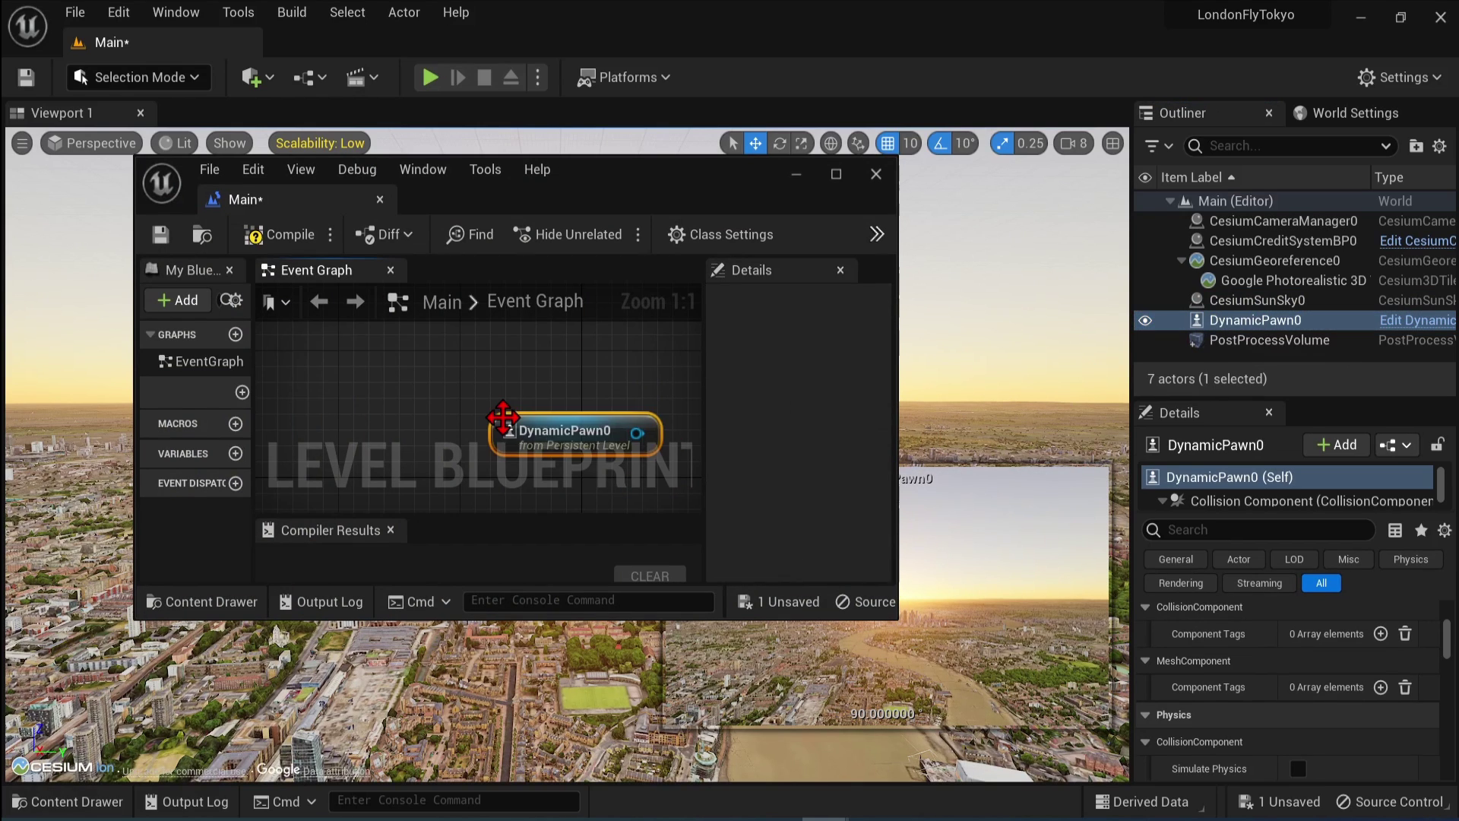
{"action": "left_click", "coordinate": [834, 176]}
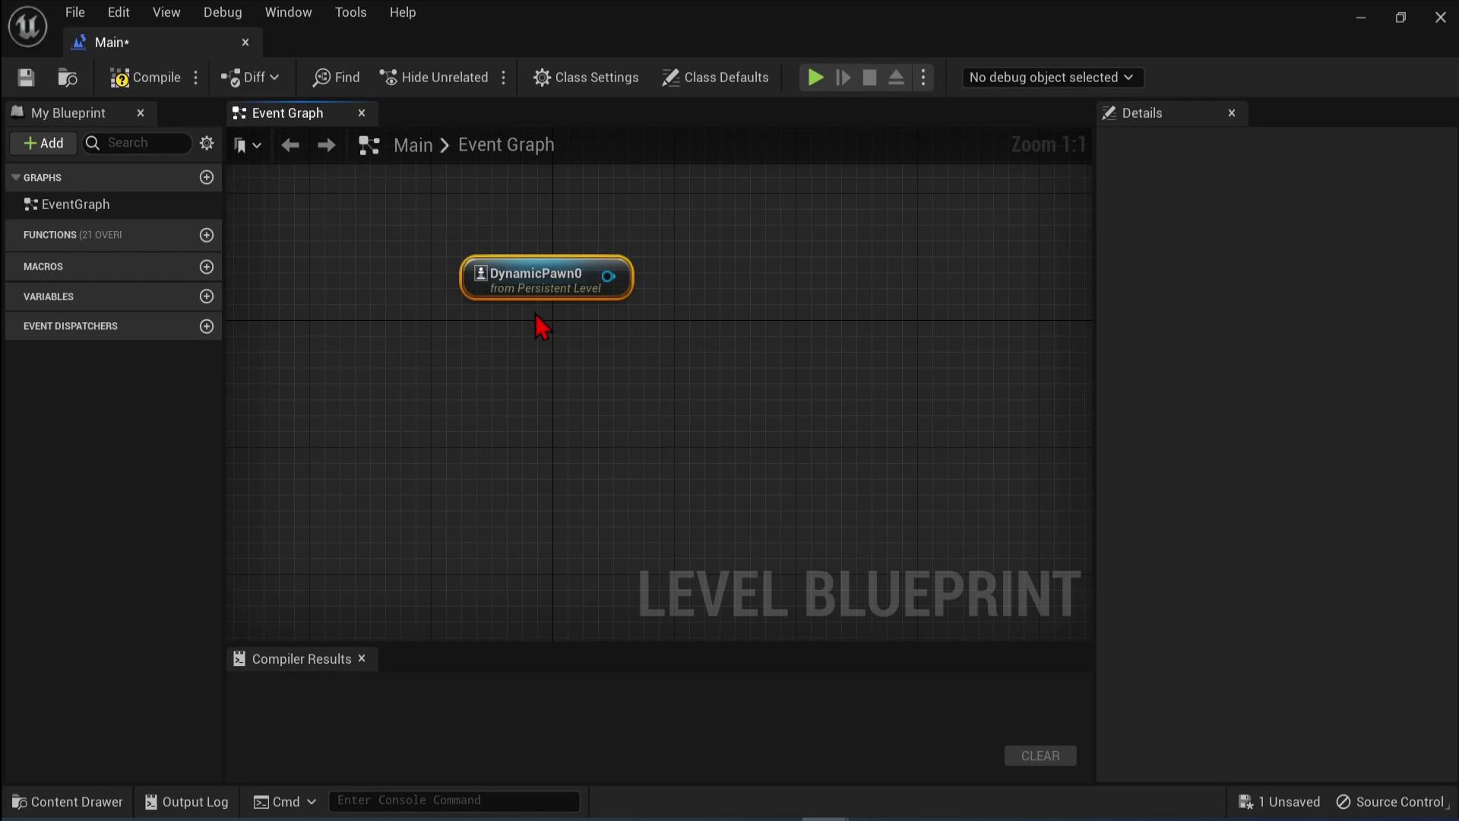
Step: Add a Fly to Location Longitude Latitude Height node to the event graph
{"action": "left_click_drag", "start_coordinate": [540, 284], "coordinate": [446, 287]}
{"action": "scroll", "coordinate": [449, 323], "scroll_direction": "down", "scroll_amount": 1}
{"action": "left_click", "coordinate": [575, 310]}
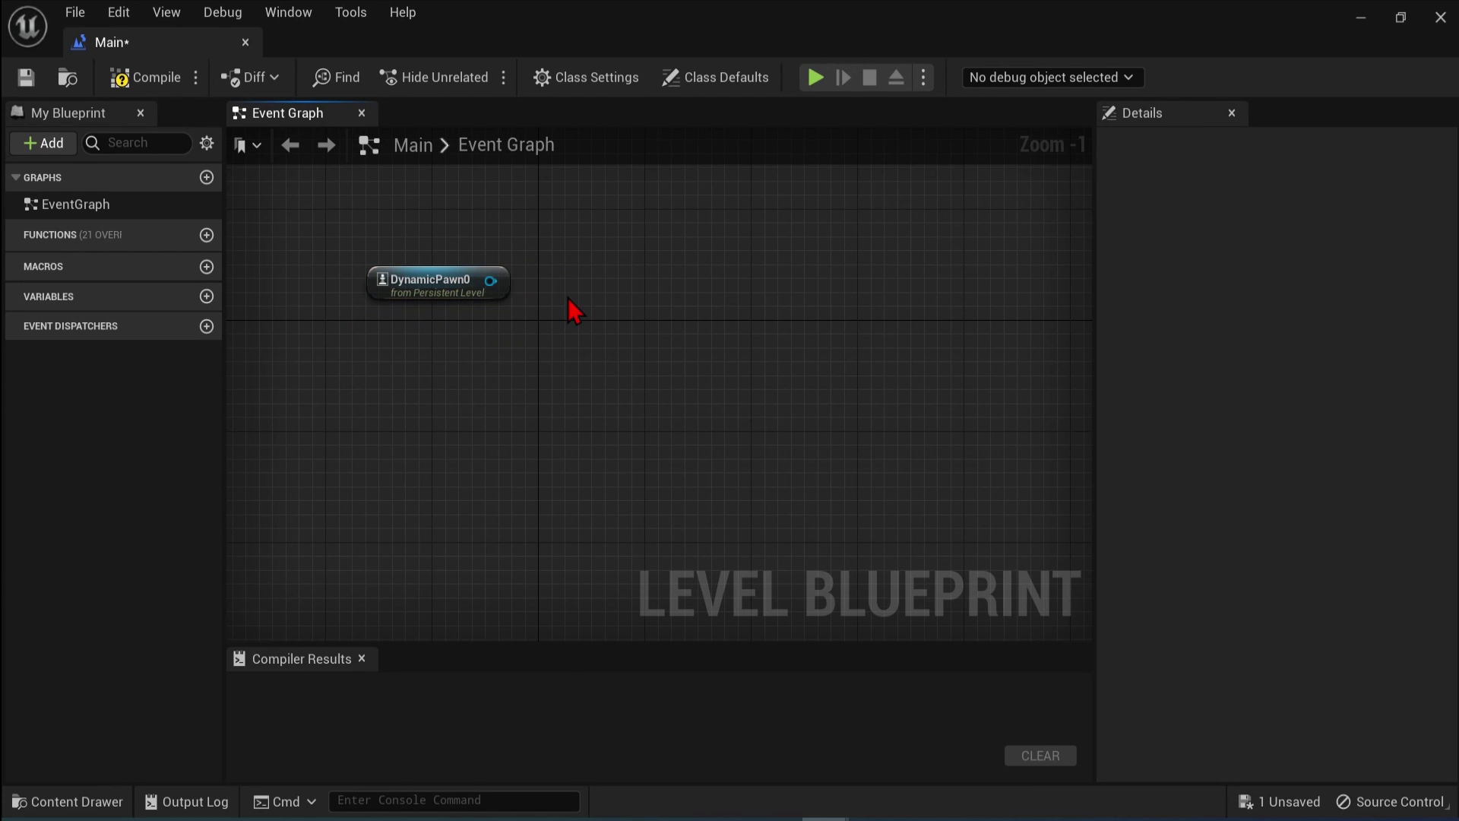
{"action": "right_click", "coordinate": [575, 310]}
{"action": "type", "text": "fly"}
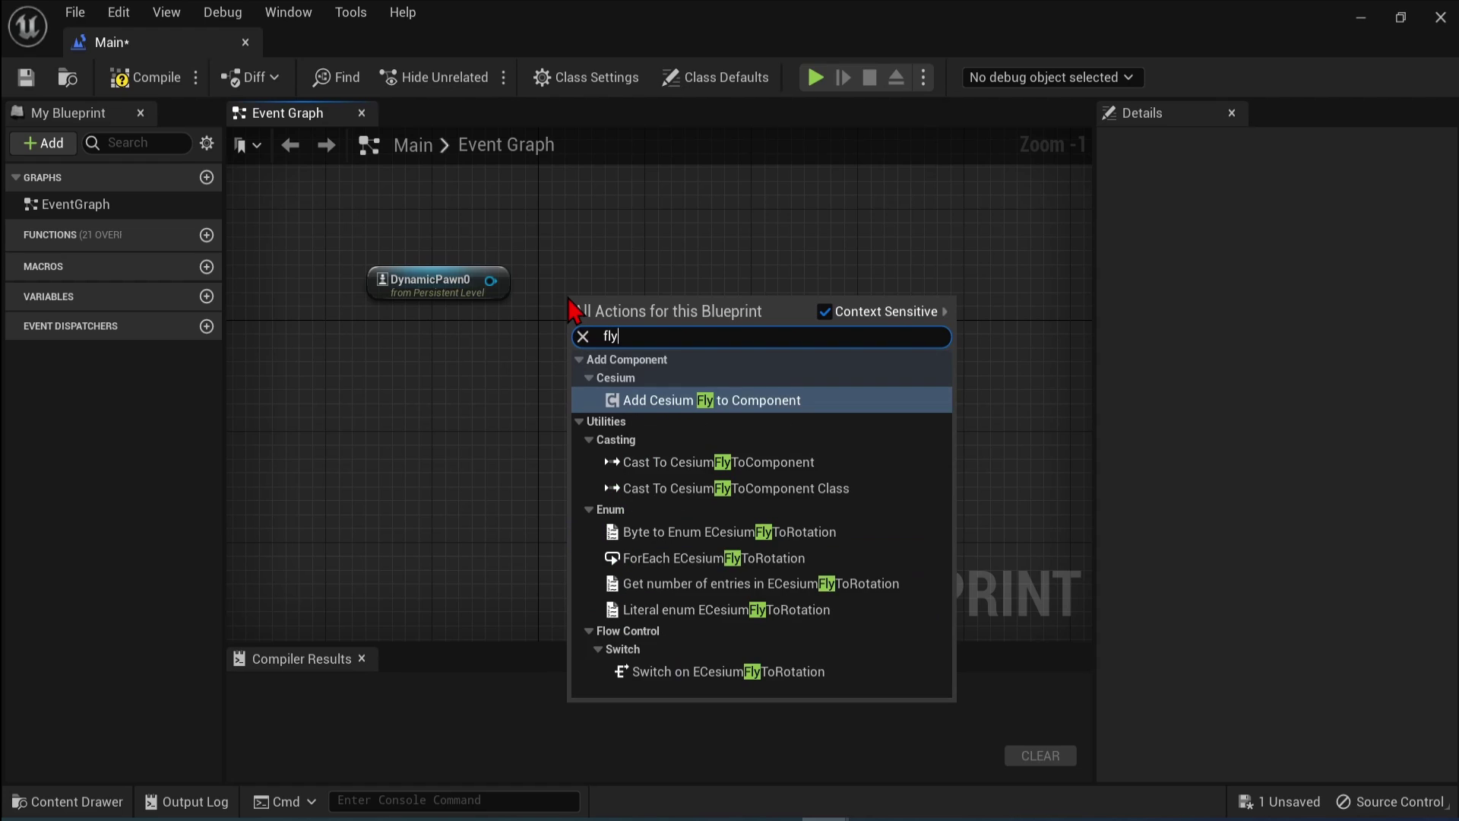
{"action": "type", "text": "to"}
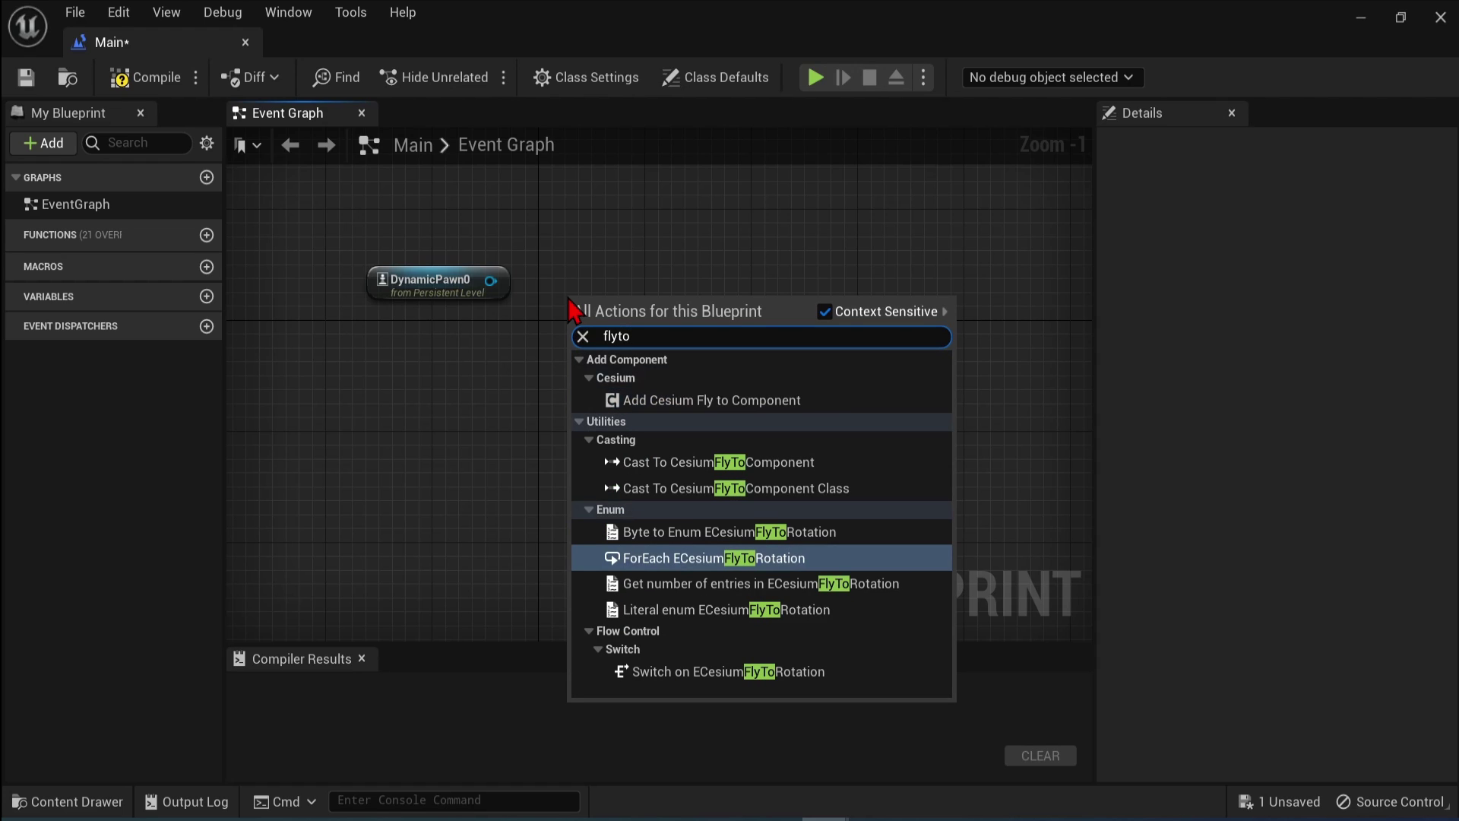
{"action": "left_click", "coordinate": [826, 312]}
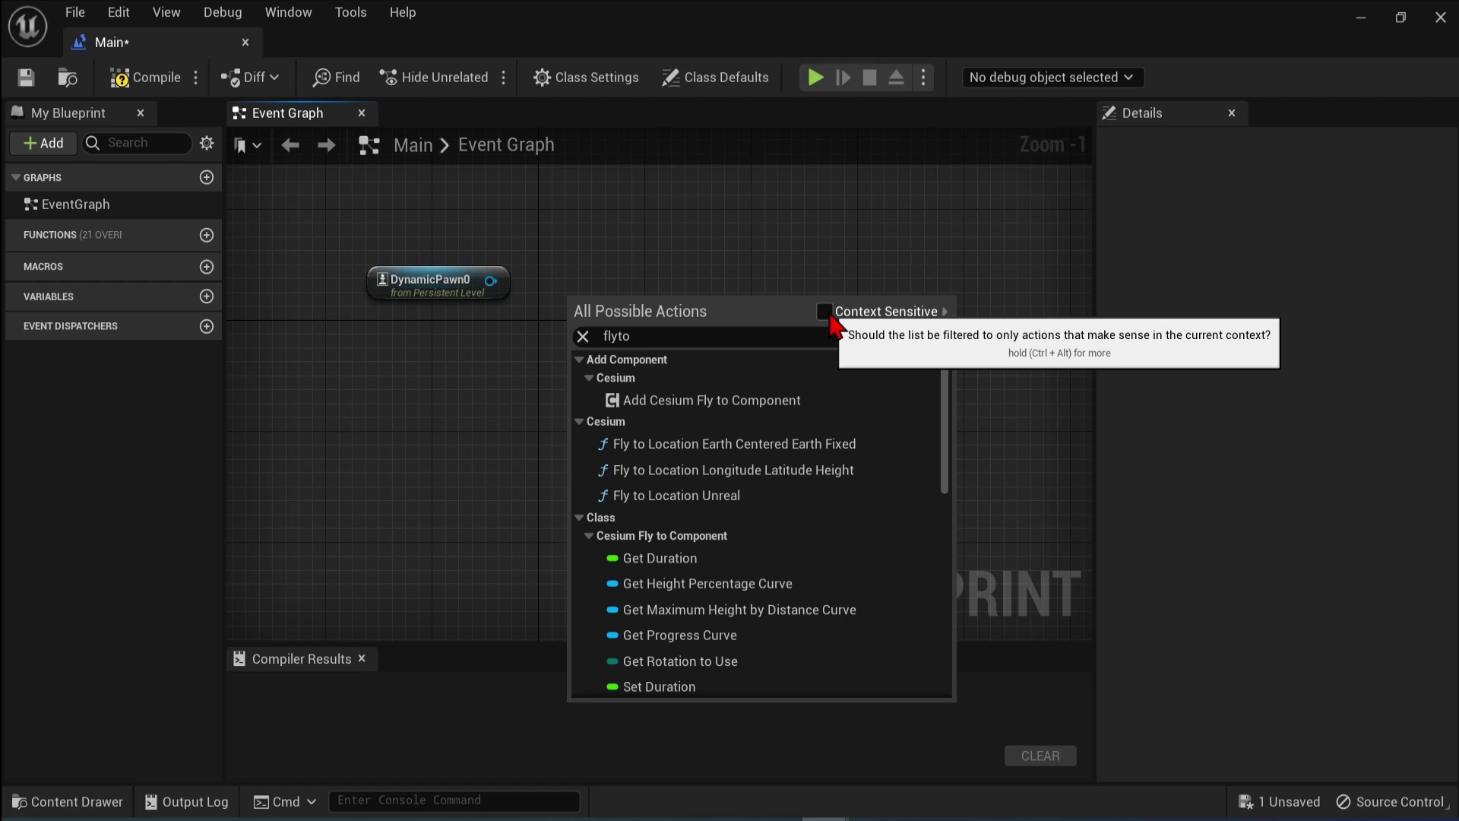
{"action": "left_click", "coordinate": [886, 469]}
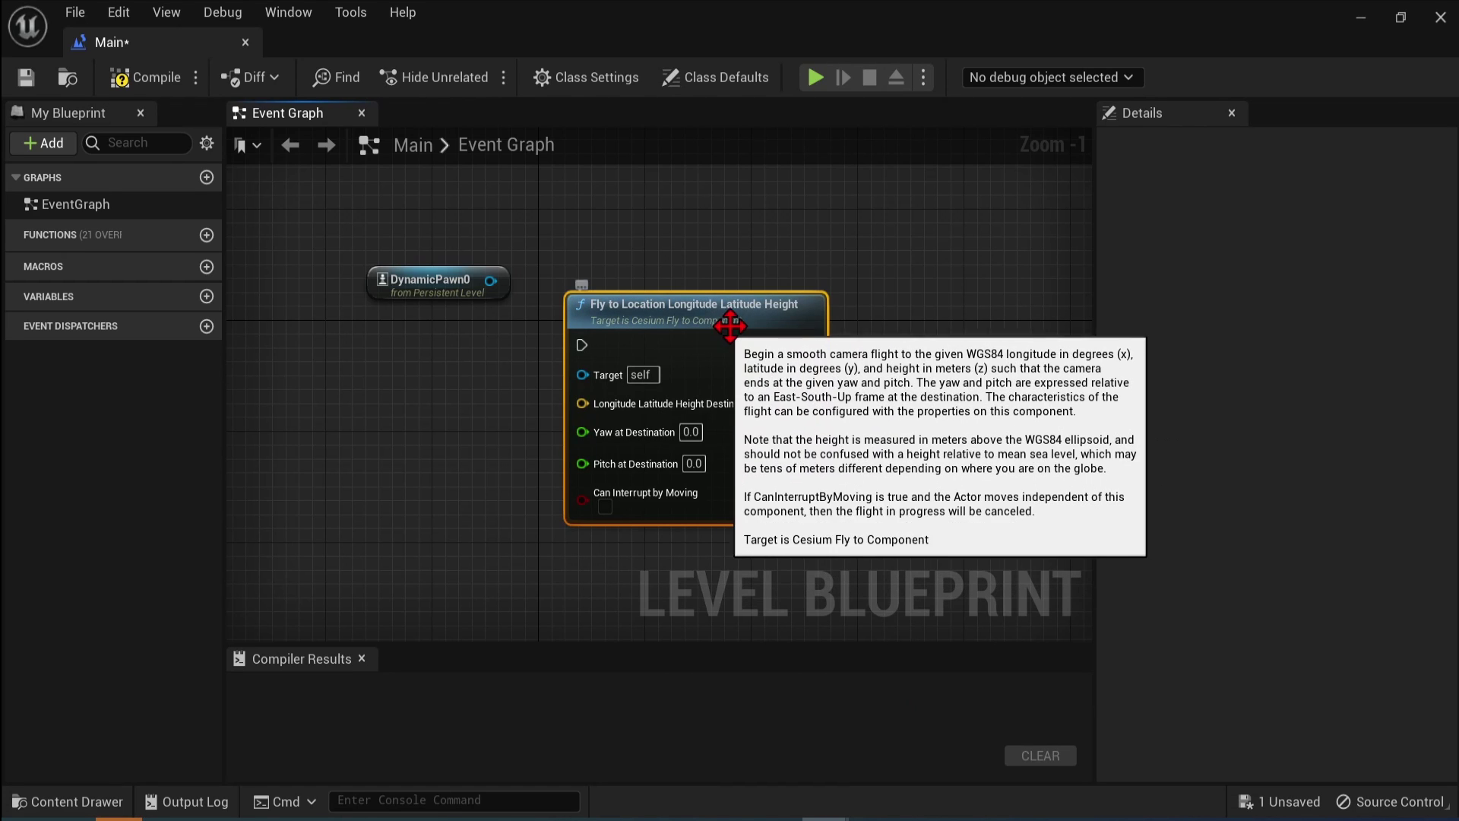
Step: Wire DynamicPawn0's Fly To component into the node's Target and tidy the layout
{"action": "left_click_drag", "start_coordinate": [653, 312], "coordinate": [707, 270]}
{"action": "left_click_drag", "start_coordinate": [492, 280], "coordinate": [636, 333]}
{"action": "left_click_drag", "start_coordinate": [719, 267], "coordinate": [824, 252]}
{"action": "left_click_drag", "start_coordinate": [559, 275], "coordinate": [586, 303]}
{"action": "left_click", "coordinate": [557, 274]}
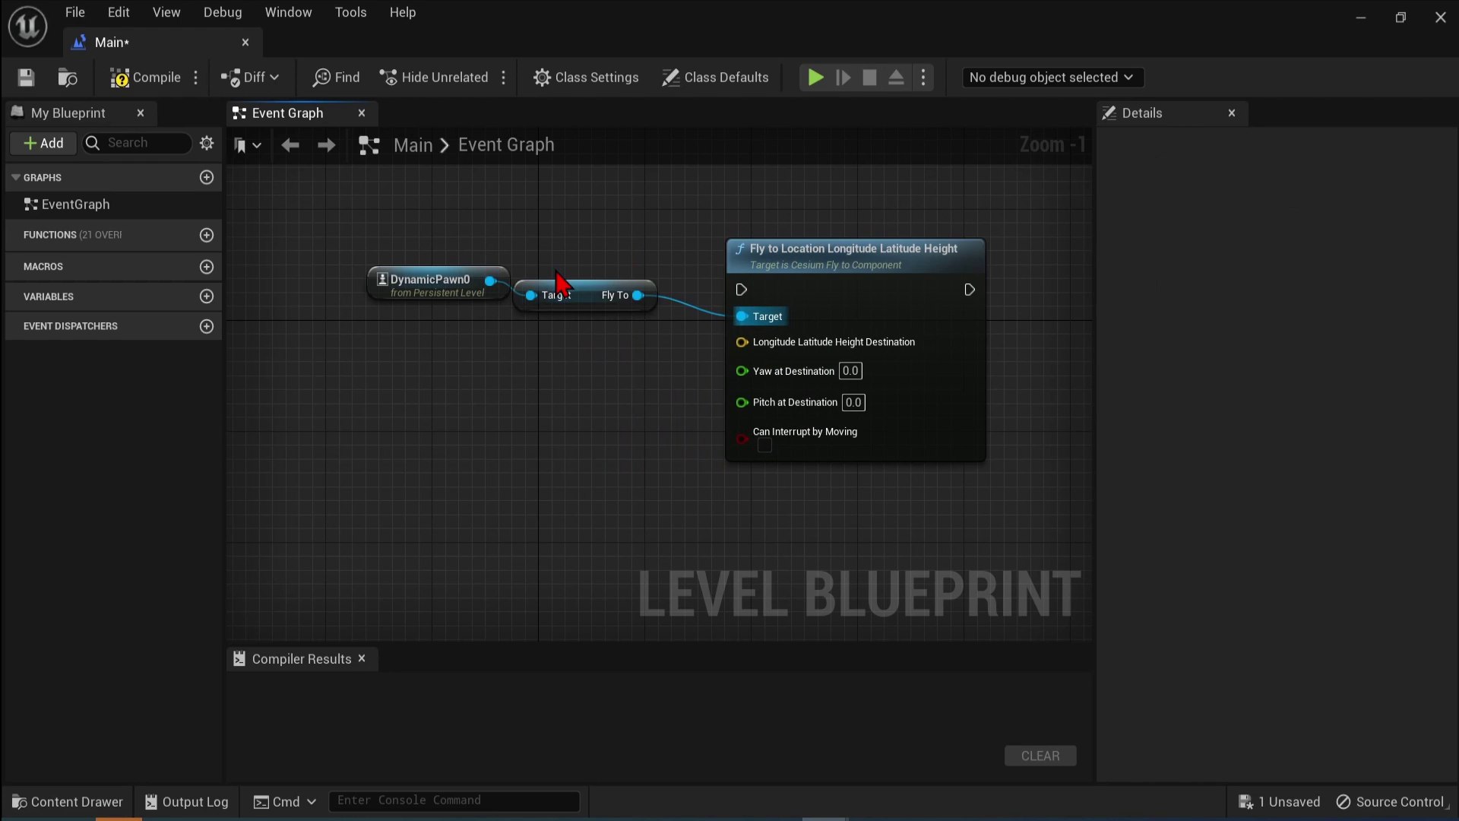
{"action": "left_click_drag", "start_coordinate": [449, 287], "coordinate": [410, 287]}
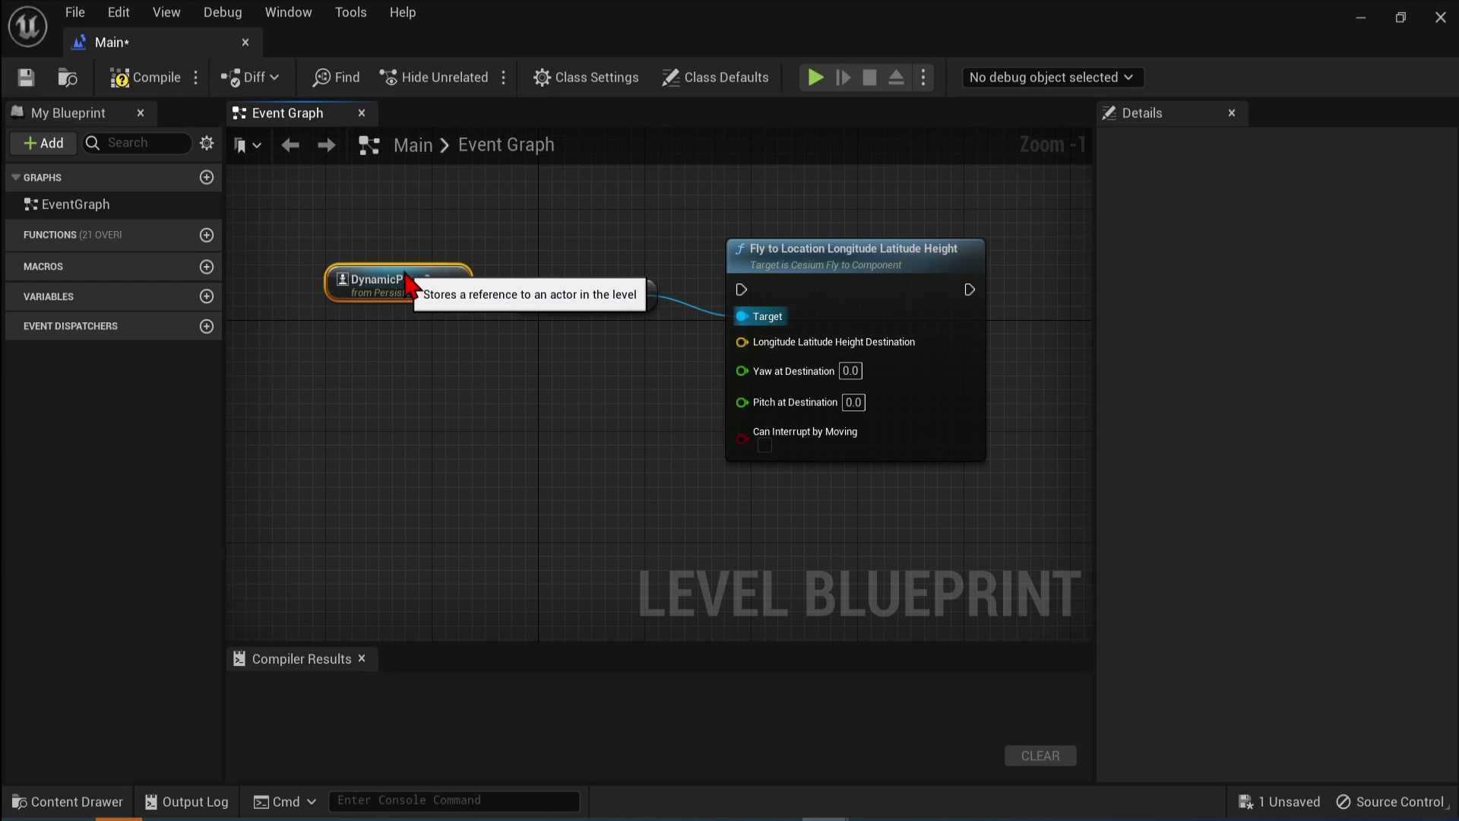
{"action": "left_click", "coordinate": [535, 405]}
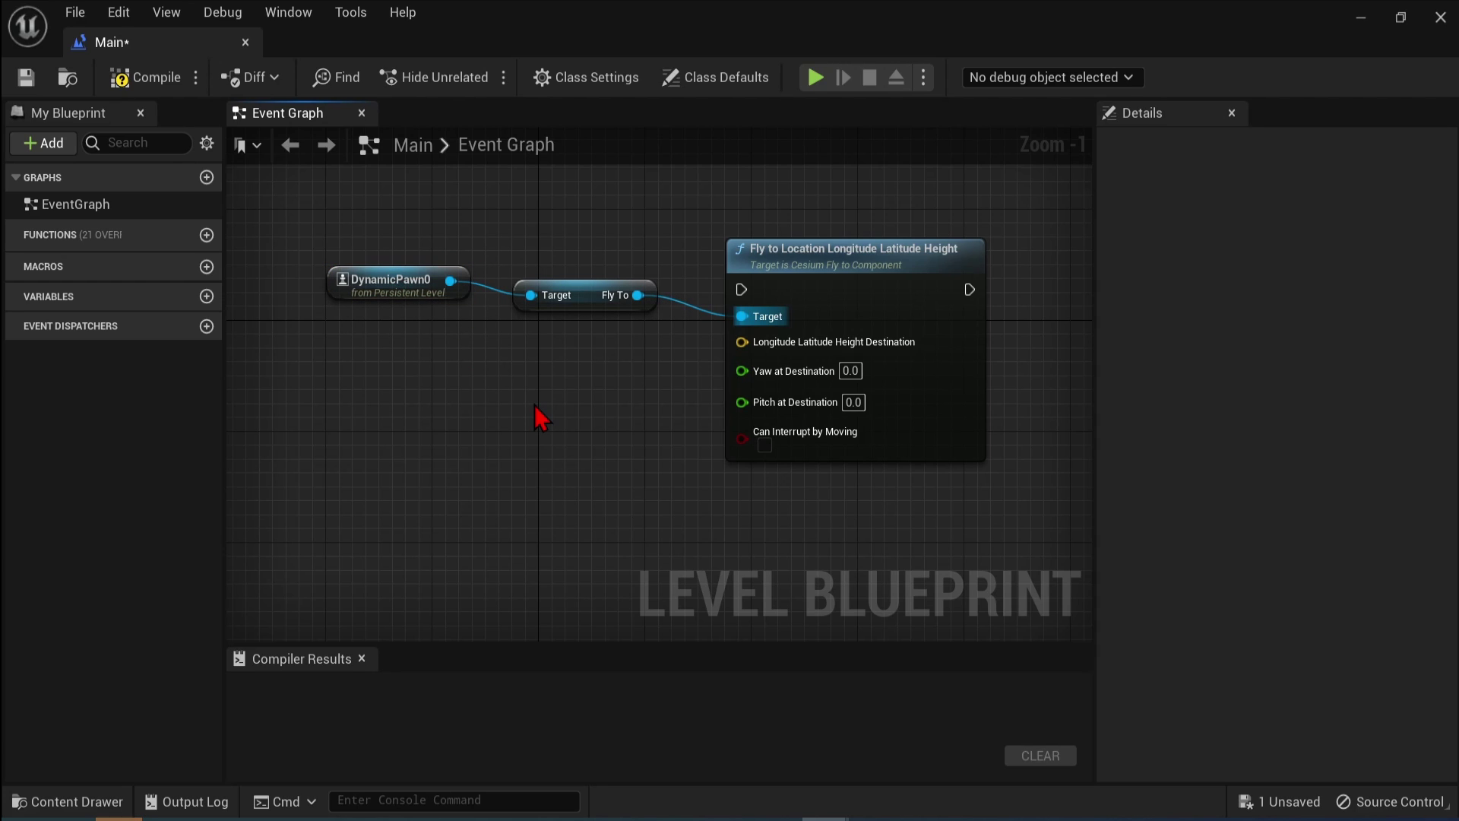
Step: Create a Make Vector node feeding the fly-to destination
{"action": "left_click_drag", "start_coordinate": [739, 341], "coordinate": [612, 414]}
{"action": "type", "text": "make"}
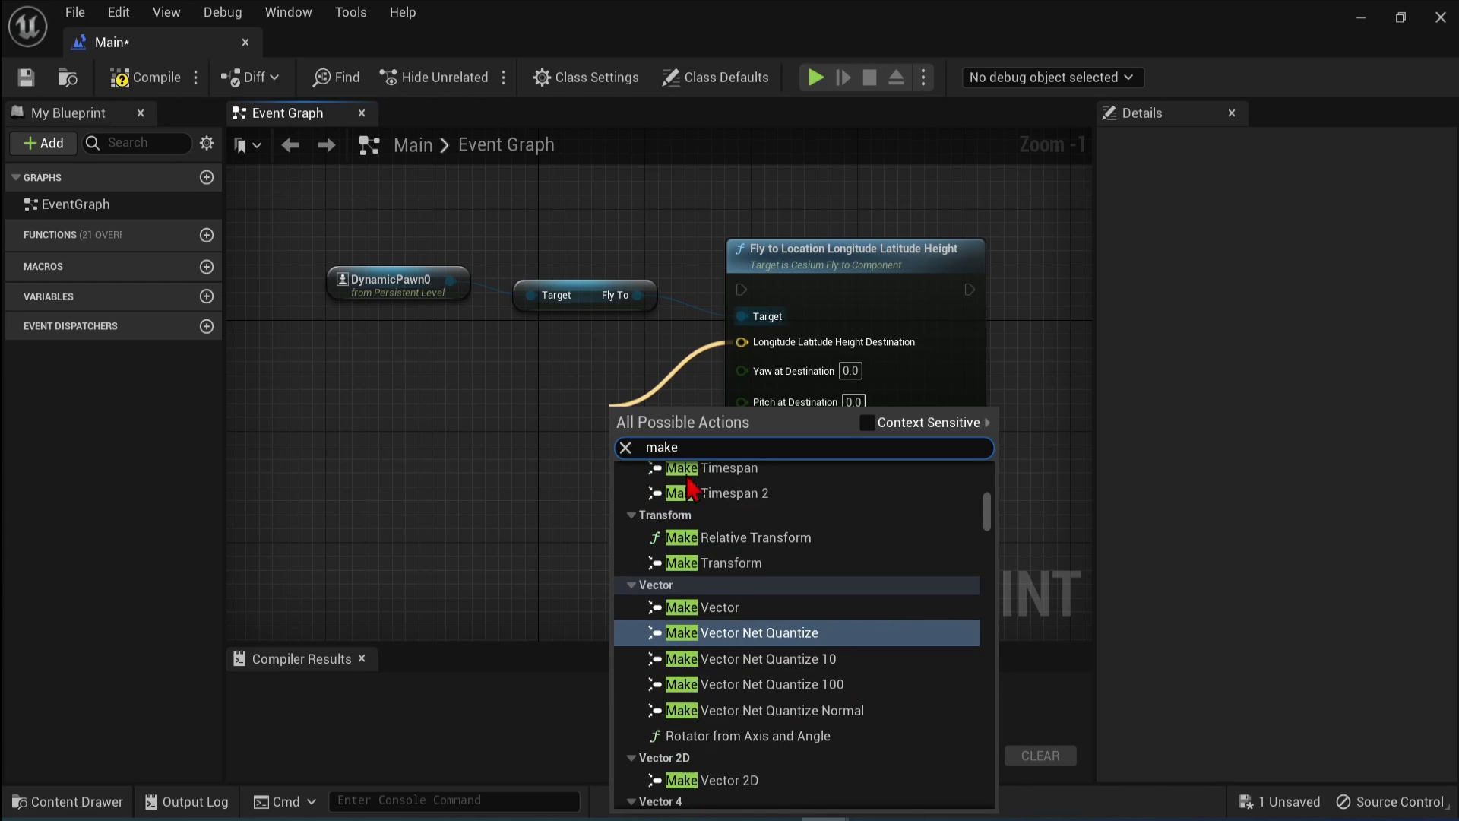
{"action": "left_click", "coordinate": [728, 608]}
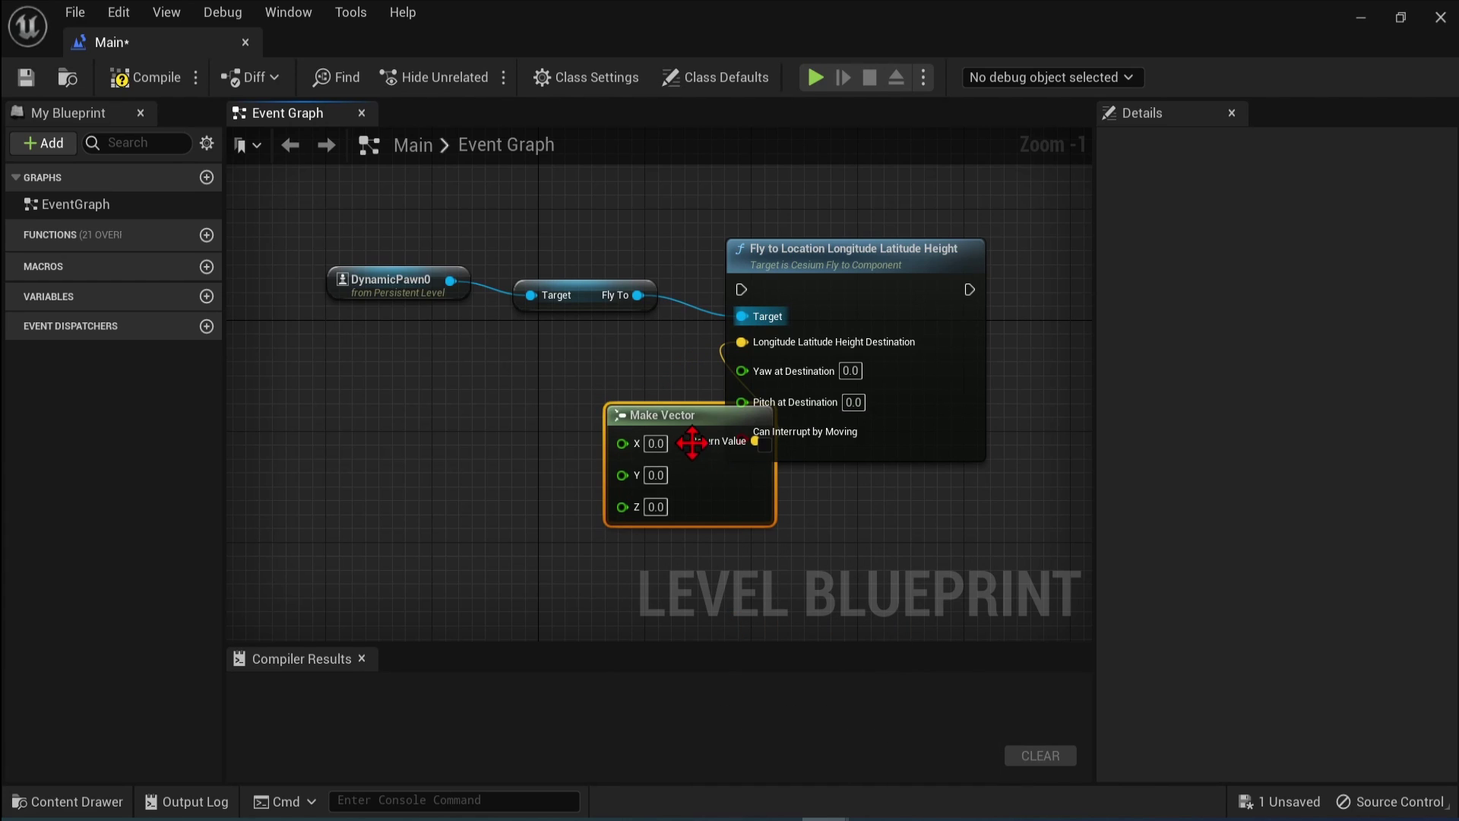
{"action": "left_click_drag", "start_coordinate": [703, 417], "coordinate": [501, 380]}
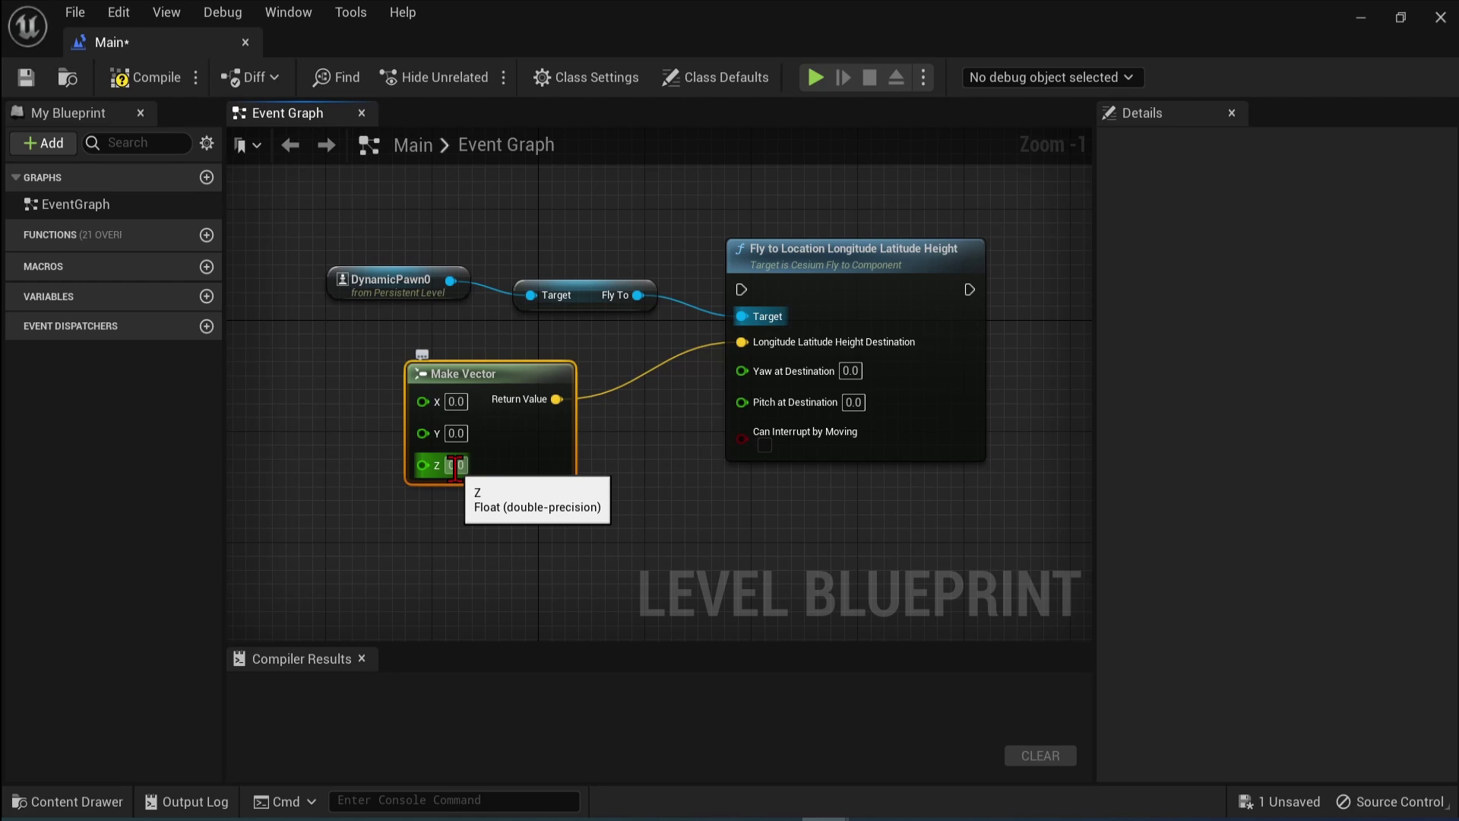
Step: Set the destination vector to X 139.774675, Y 35.68414, Z 500
{"action": "scroll", "coordinate": [502, 412], "scroll_direction": "down", "scroll_amount": 1}
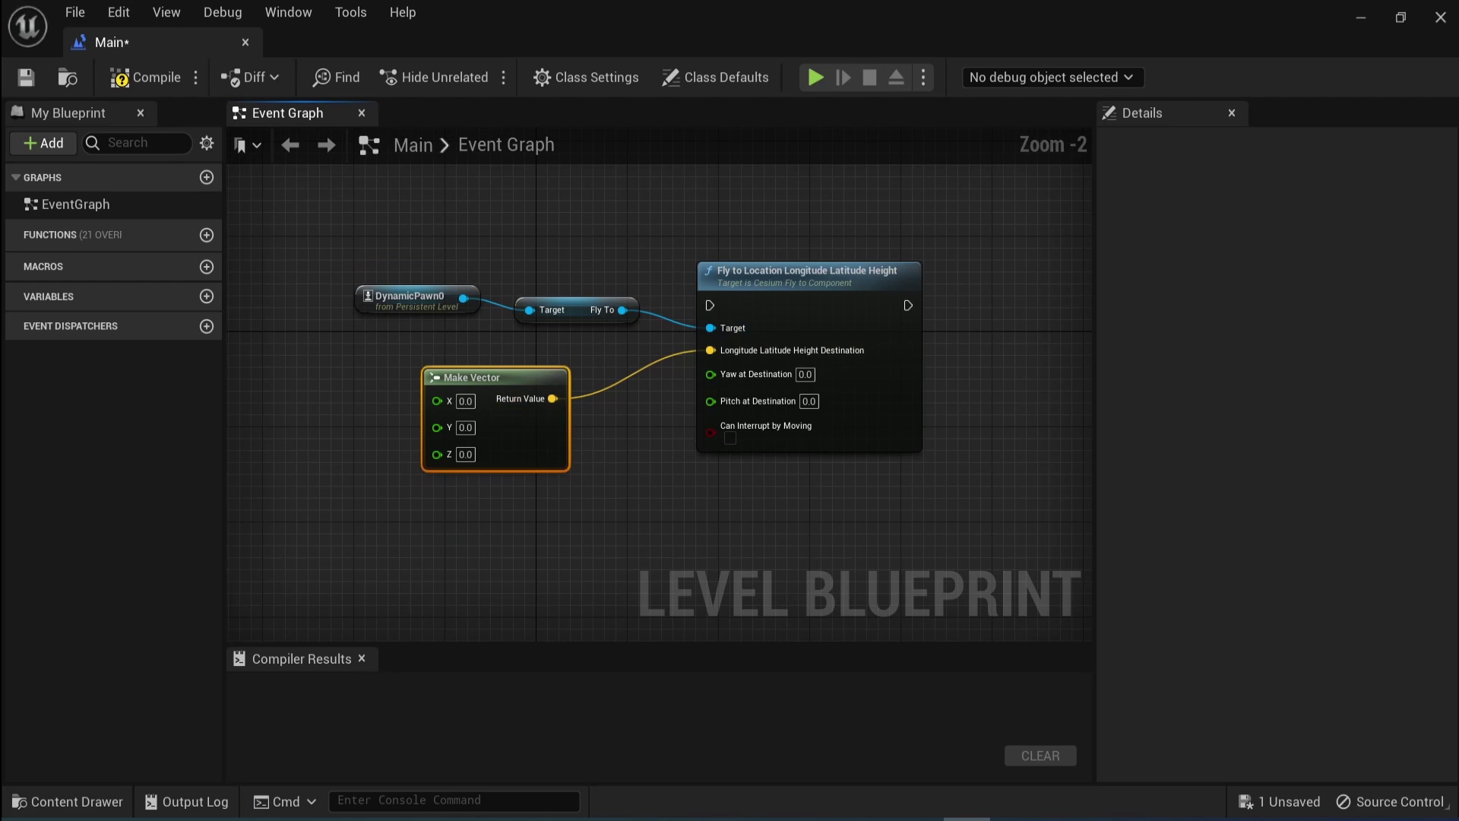
{"action": "left_click", "coordinate": [466, 401]}
{"action": "type", "text": "139.774675"}
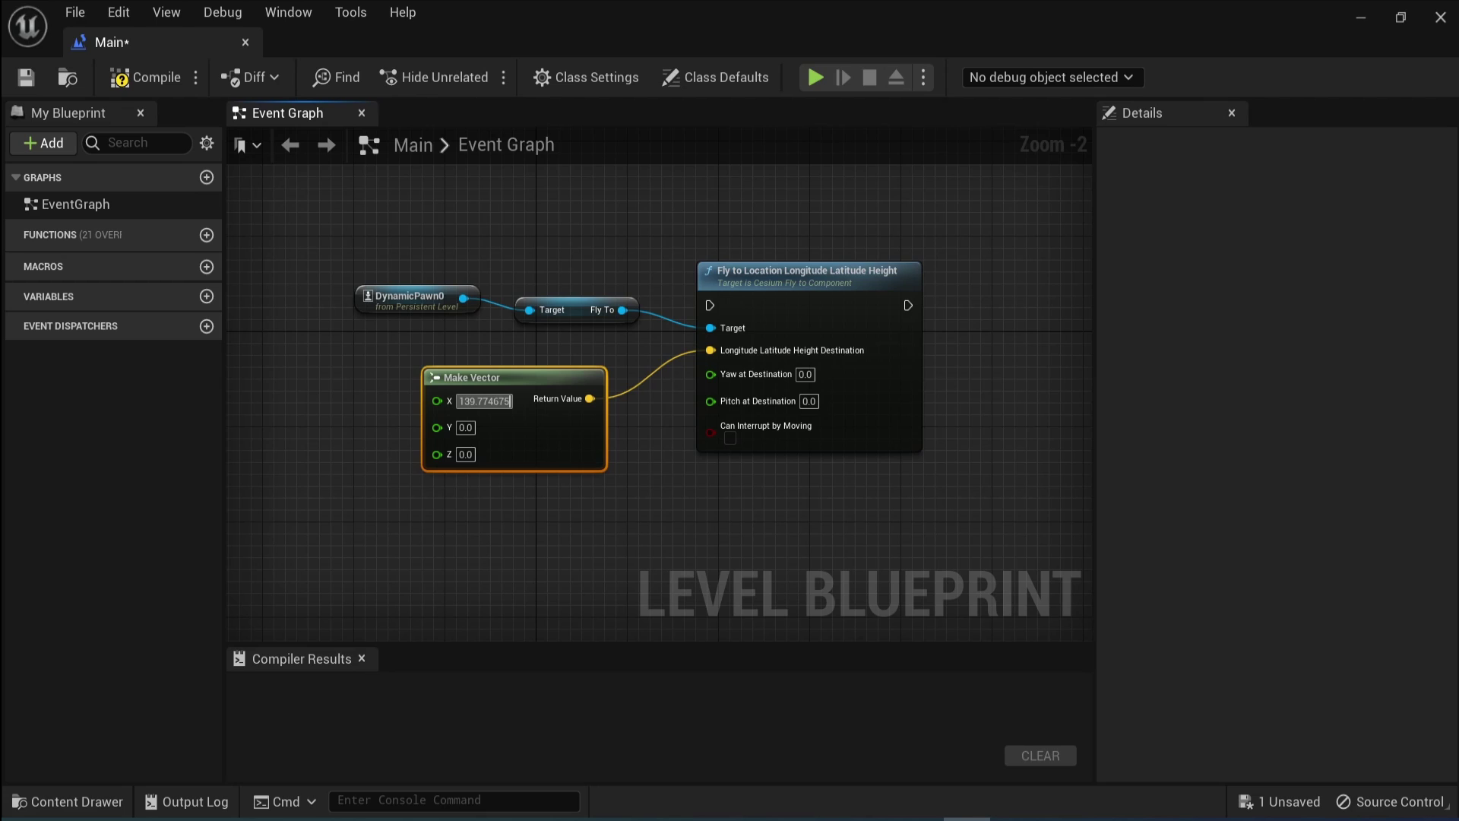
{"action": "left_click", "coordinate": [465, 427]}
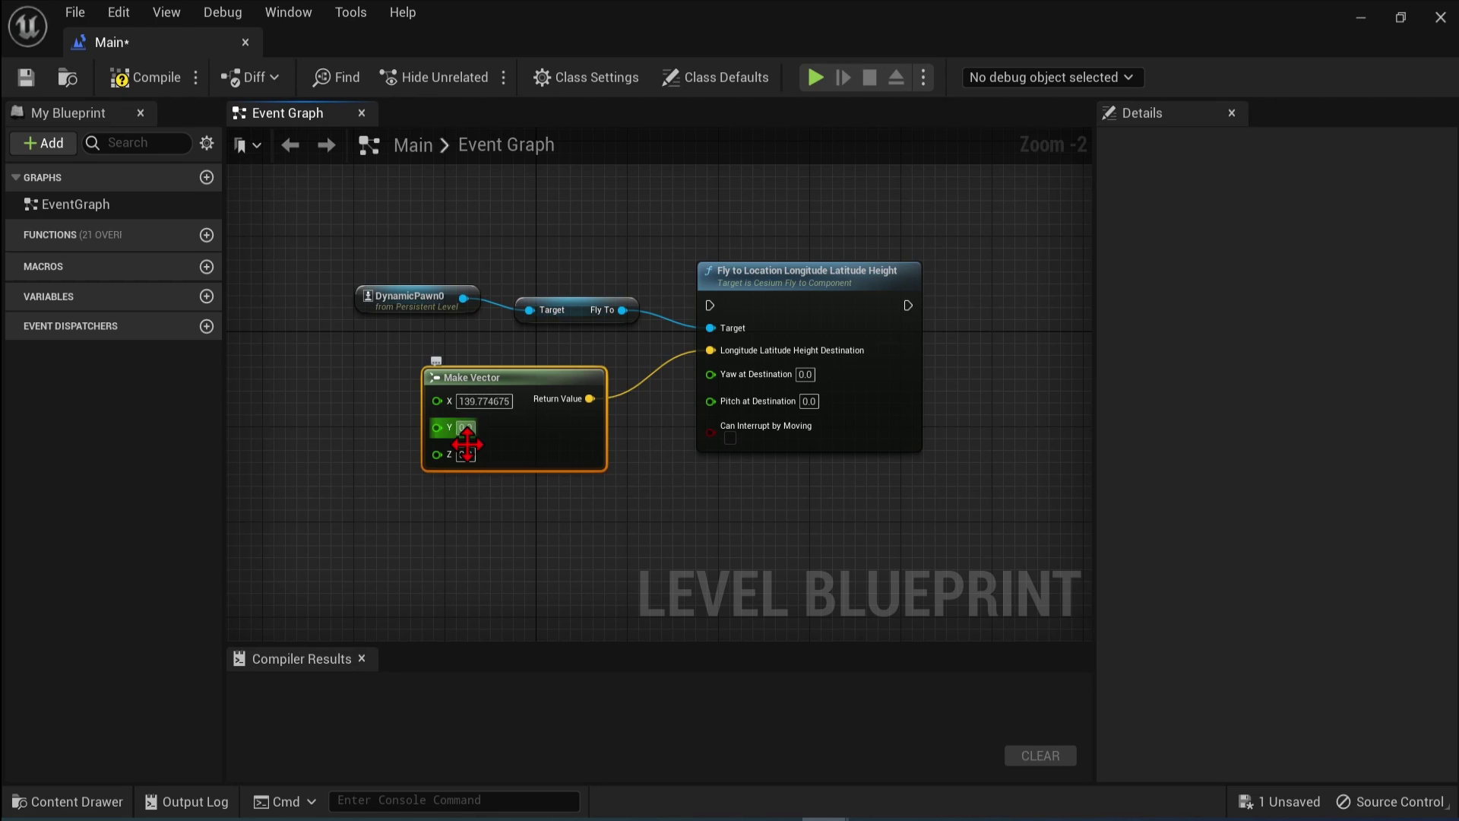
{"action": "type", "text": "35.68414"}
{"action": "left_click", "coordinate": [465, 454]}
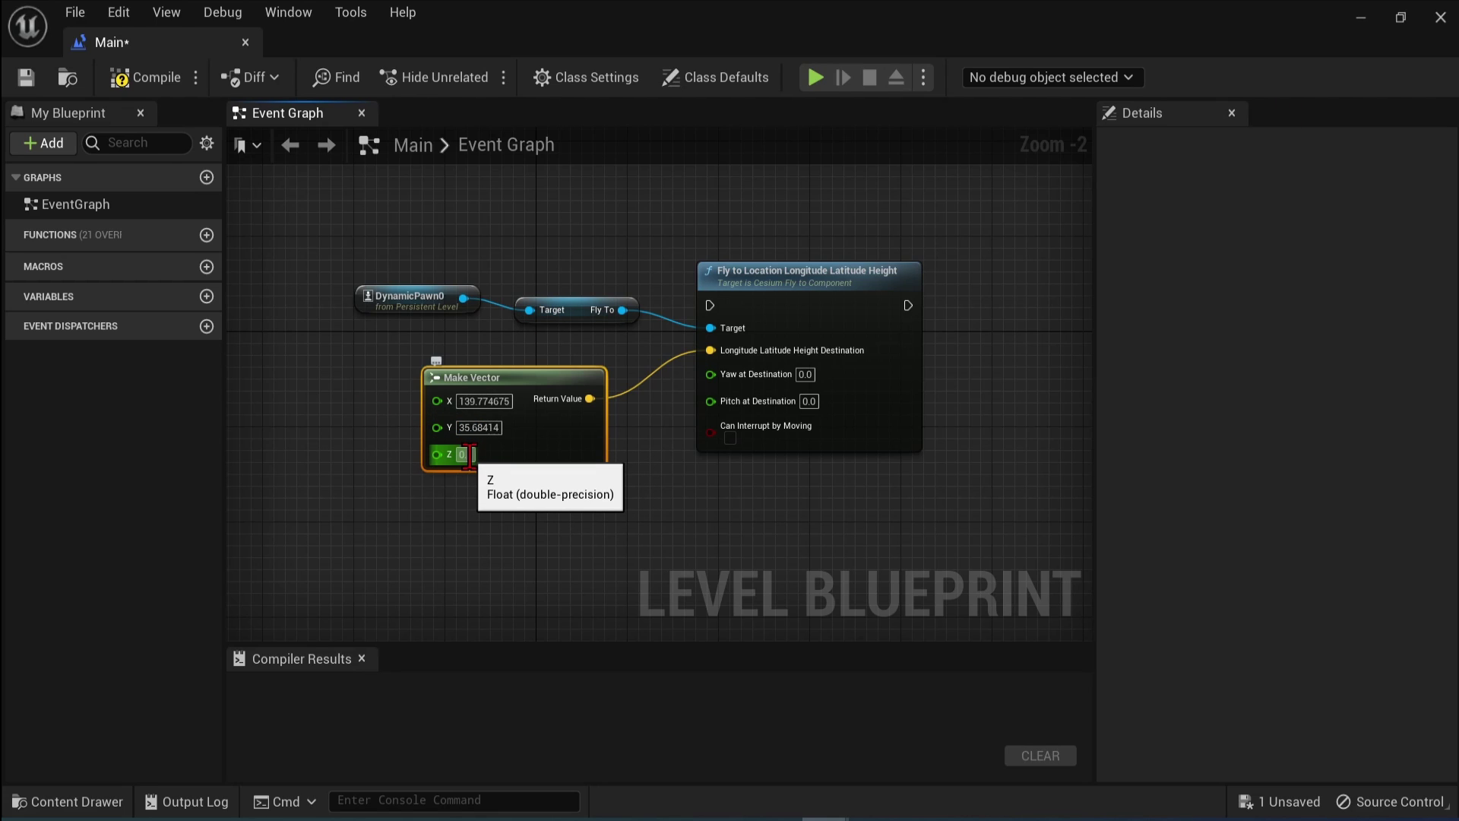
{"action": "type", "text": "500"}
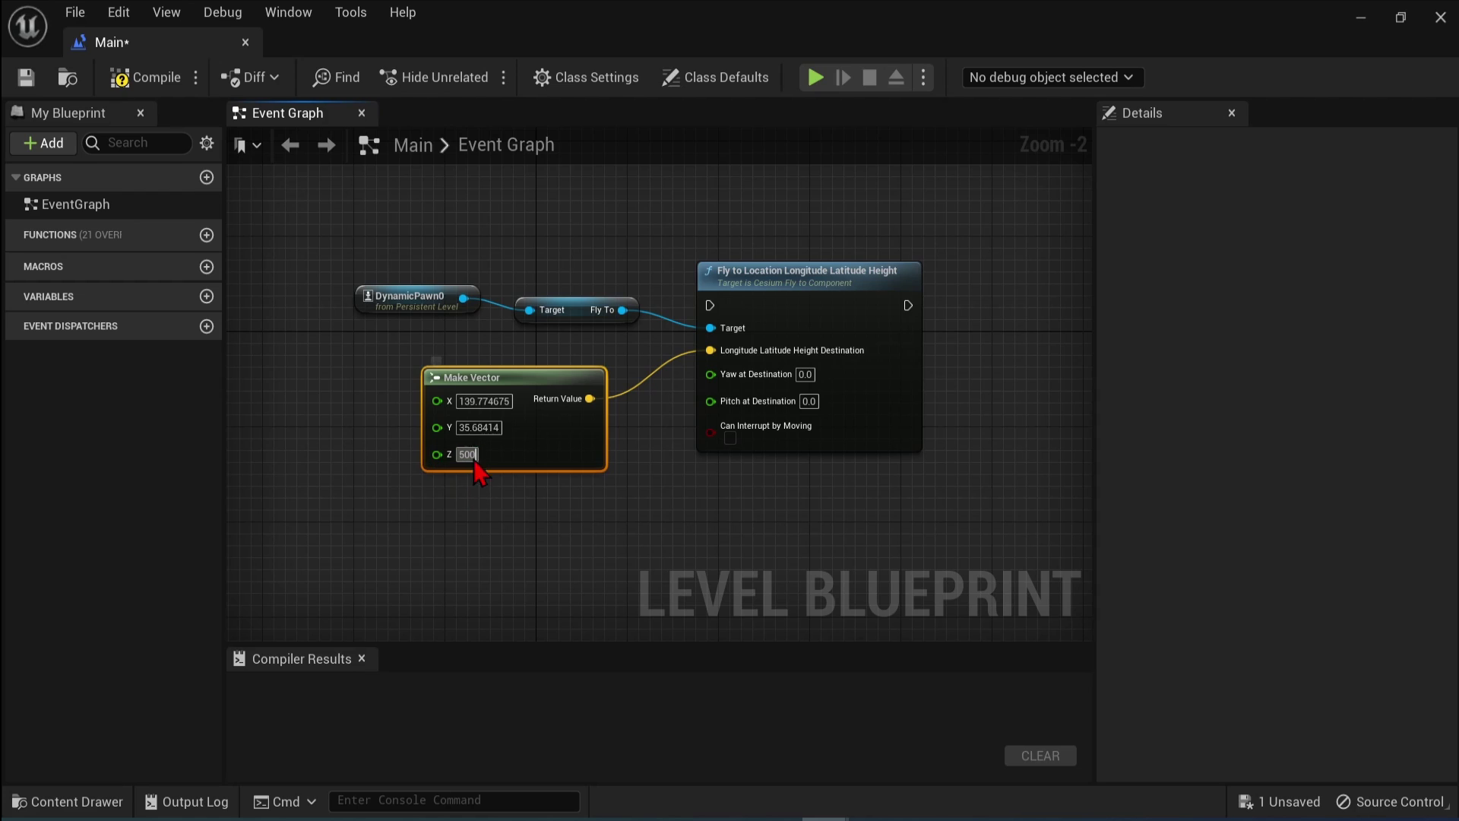
{"action": "left_click", "coordinate": [471, 533]}
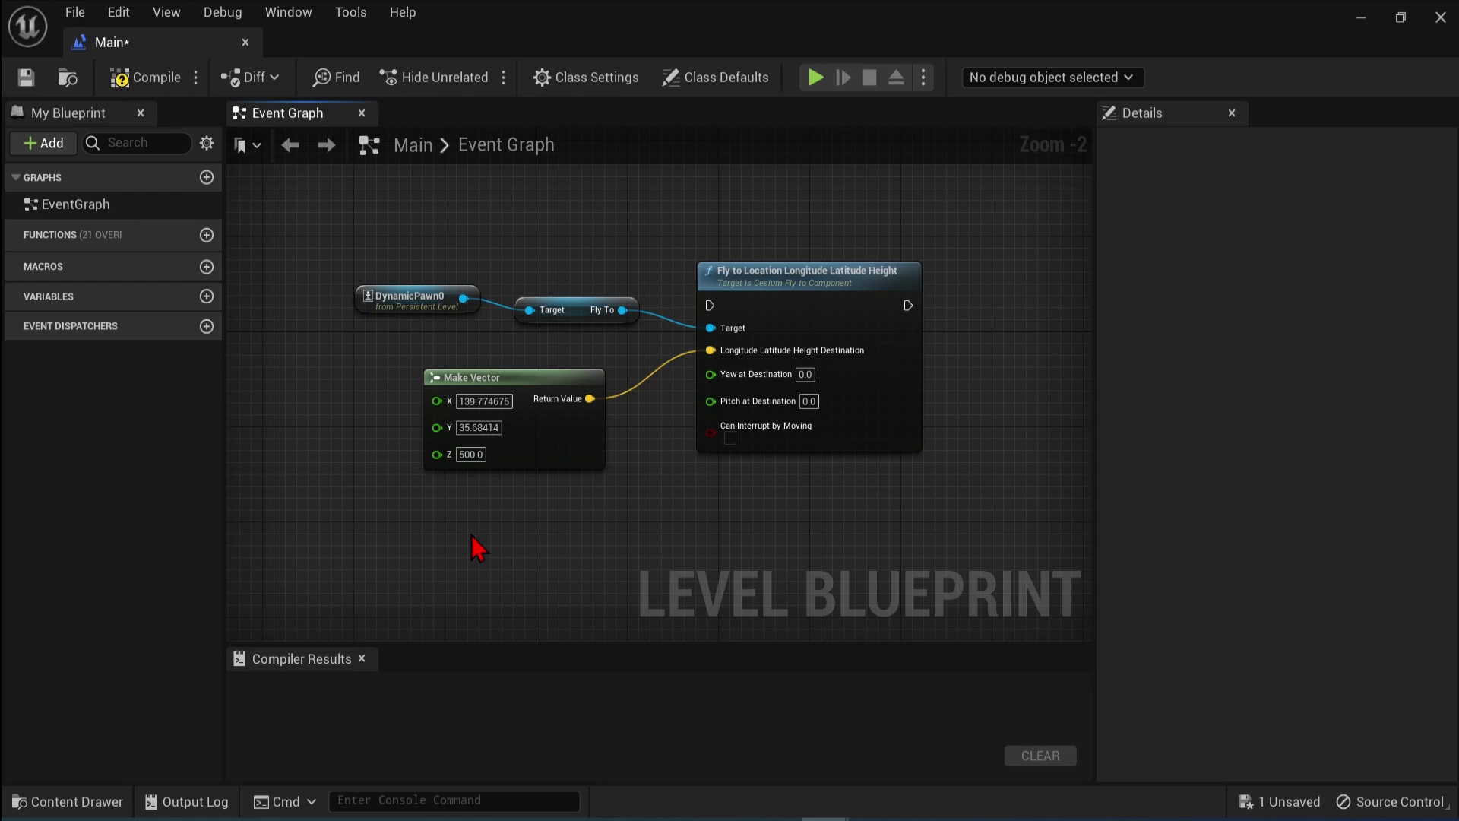
{"action": "left_click_drag", "start_coordinate": [720, 283], "coordinate": [755, 257]}
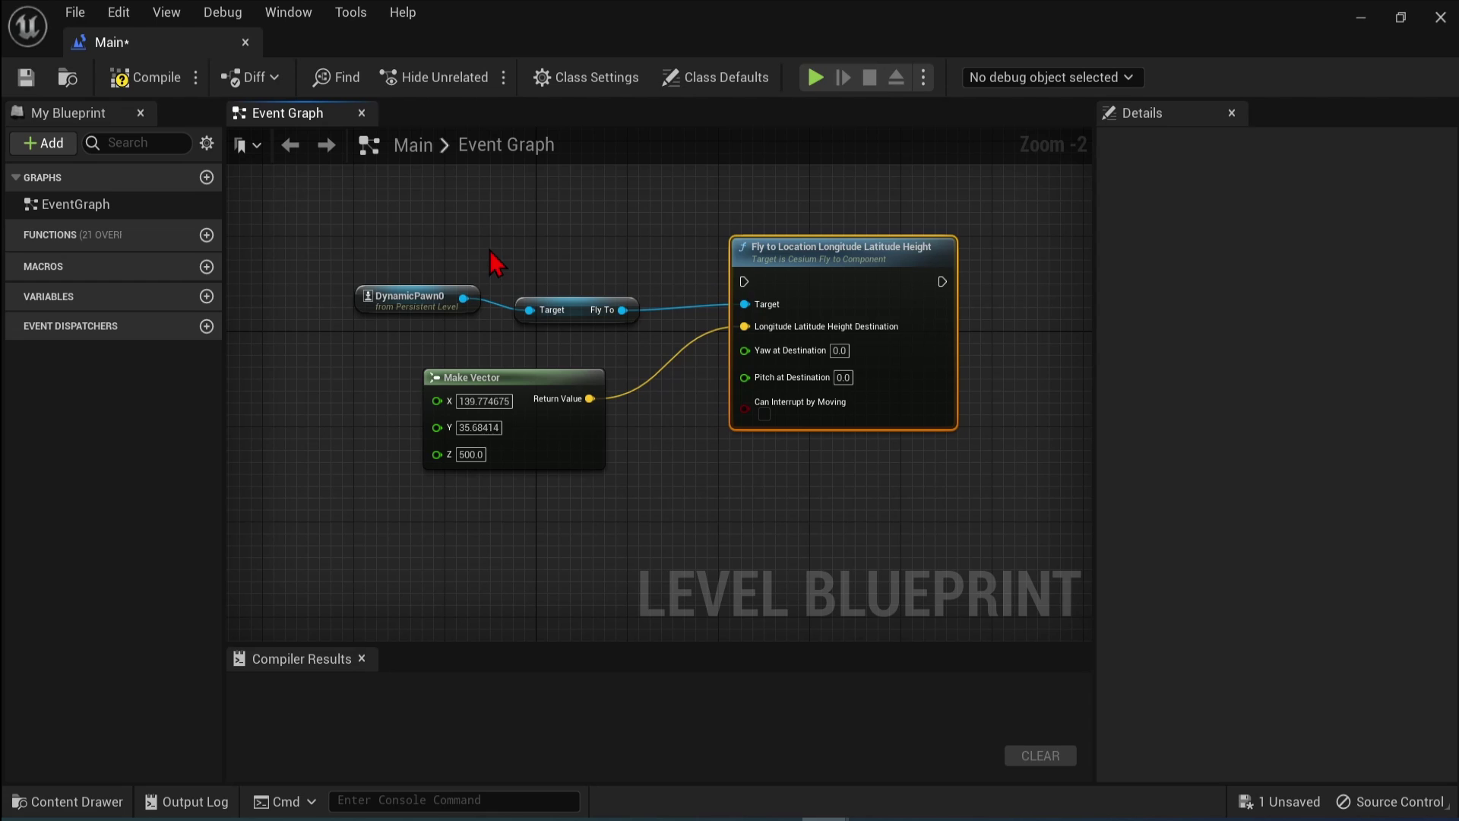
Step: Add an F keyboard event node beside the Fly to Location node
{"action": "right_click", "coordinate": [495, 228]}
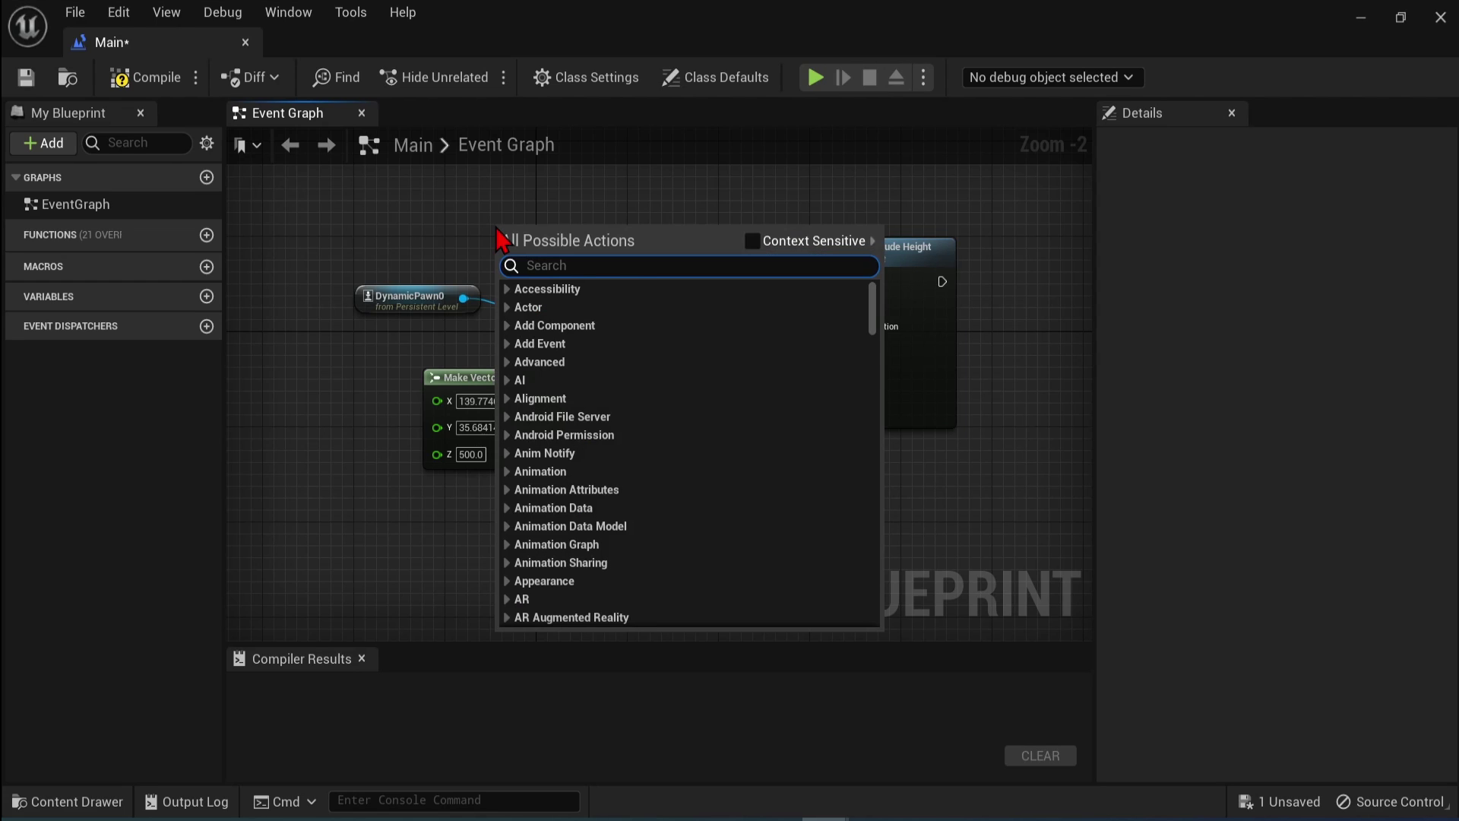
{"action": "type", "text": "f key"}
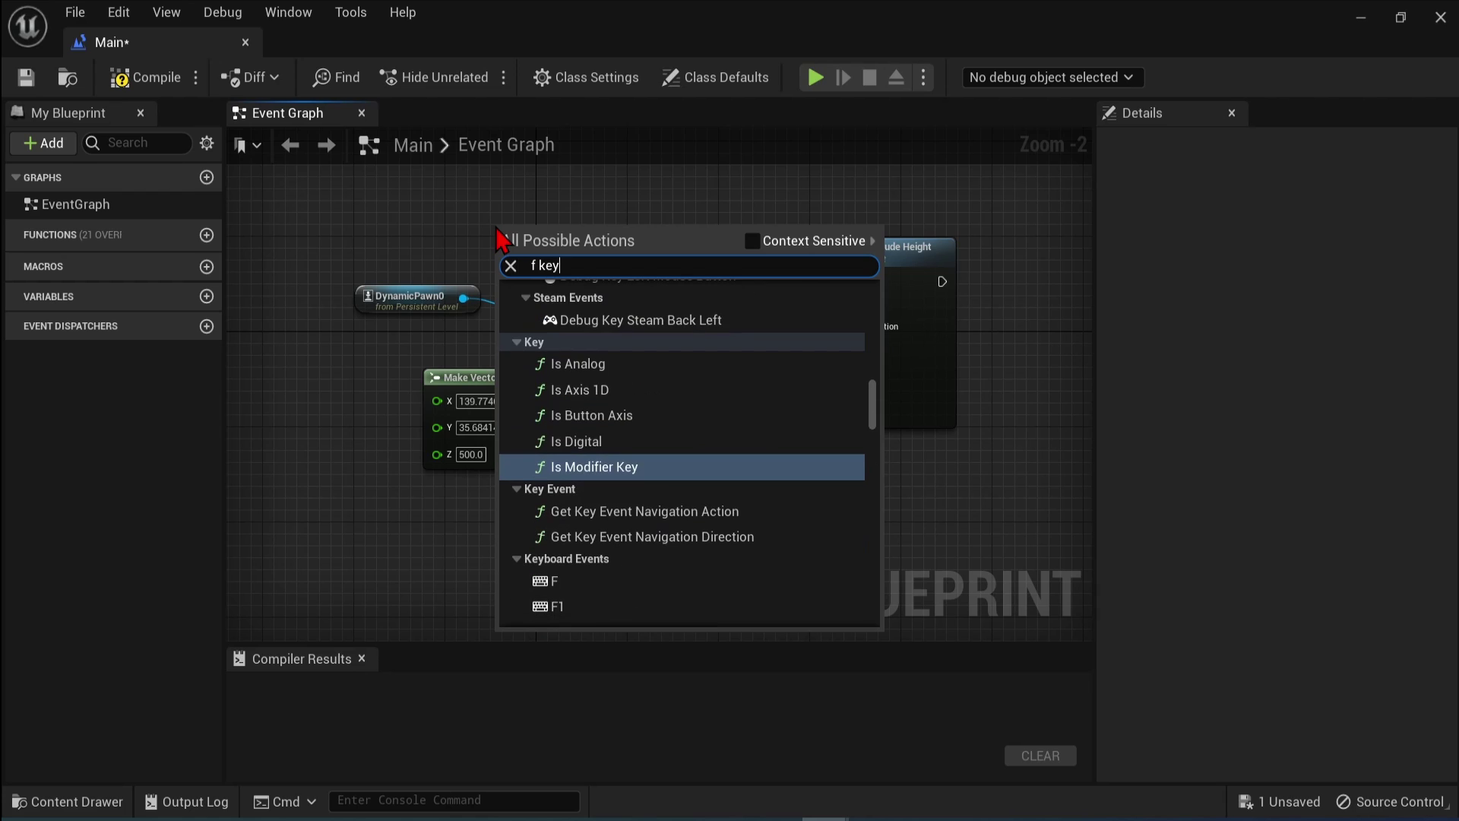
{"action": "scroll", "coordinate": [668, 498], "scroll_direction": "down", "scroll_amount": 4}
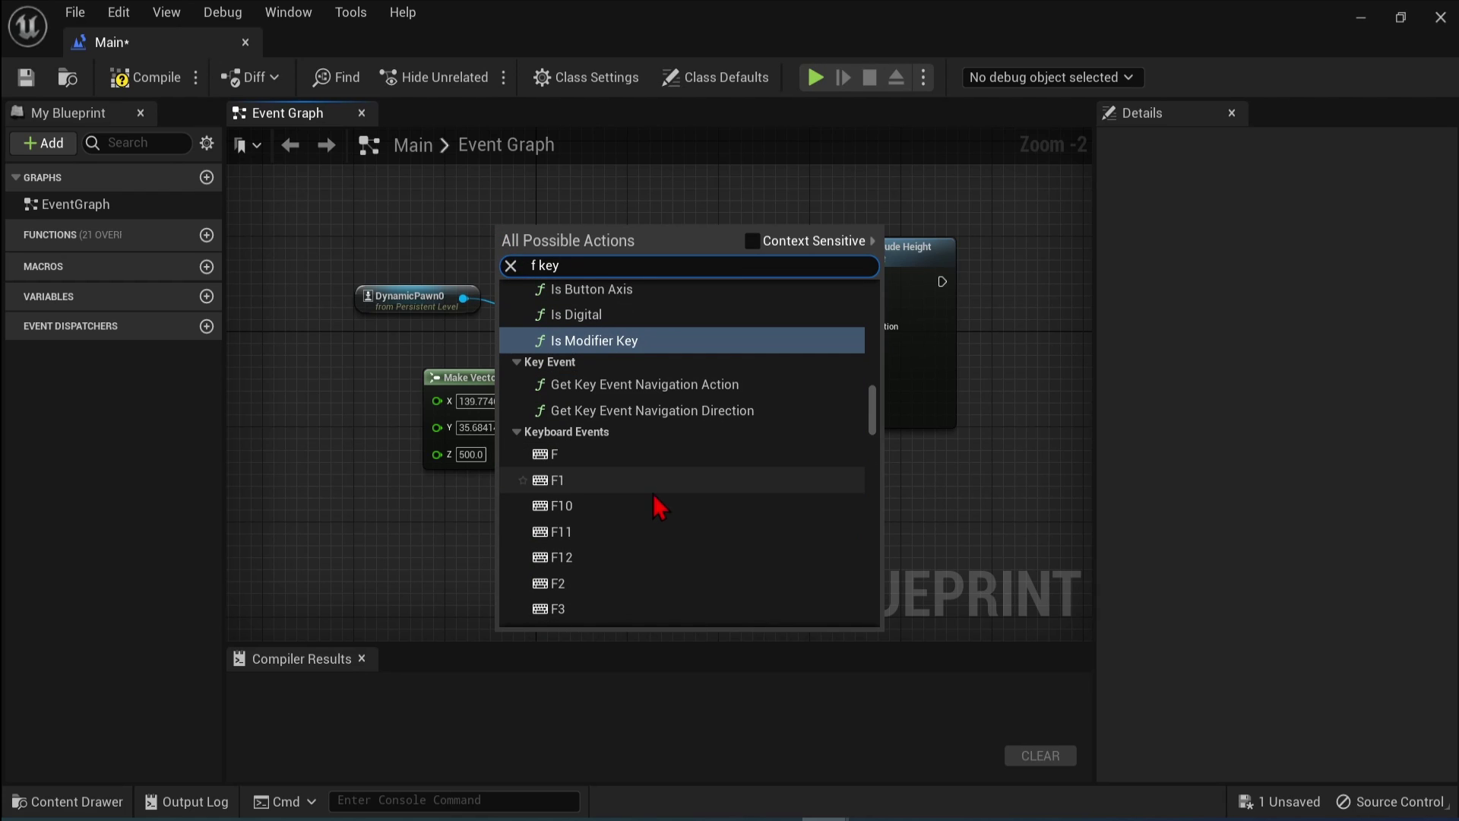
{"action": "left_click", "coordinate": [583, 455]}
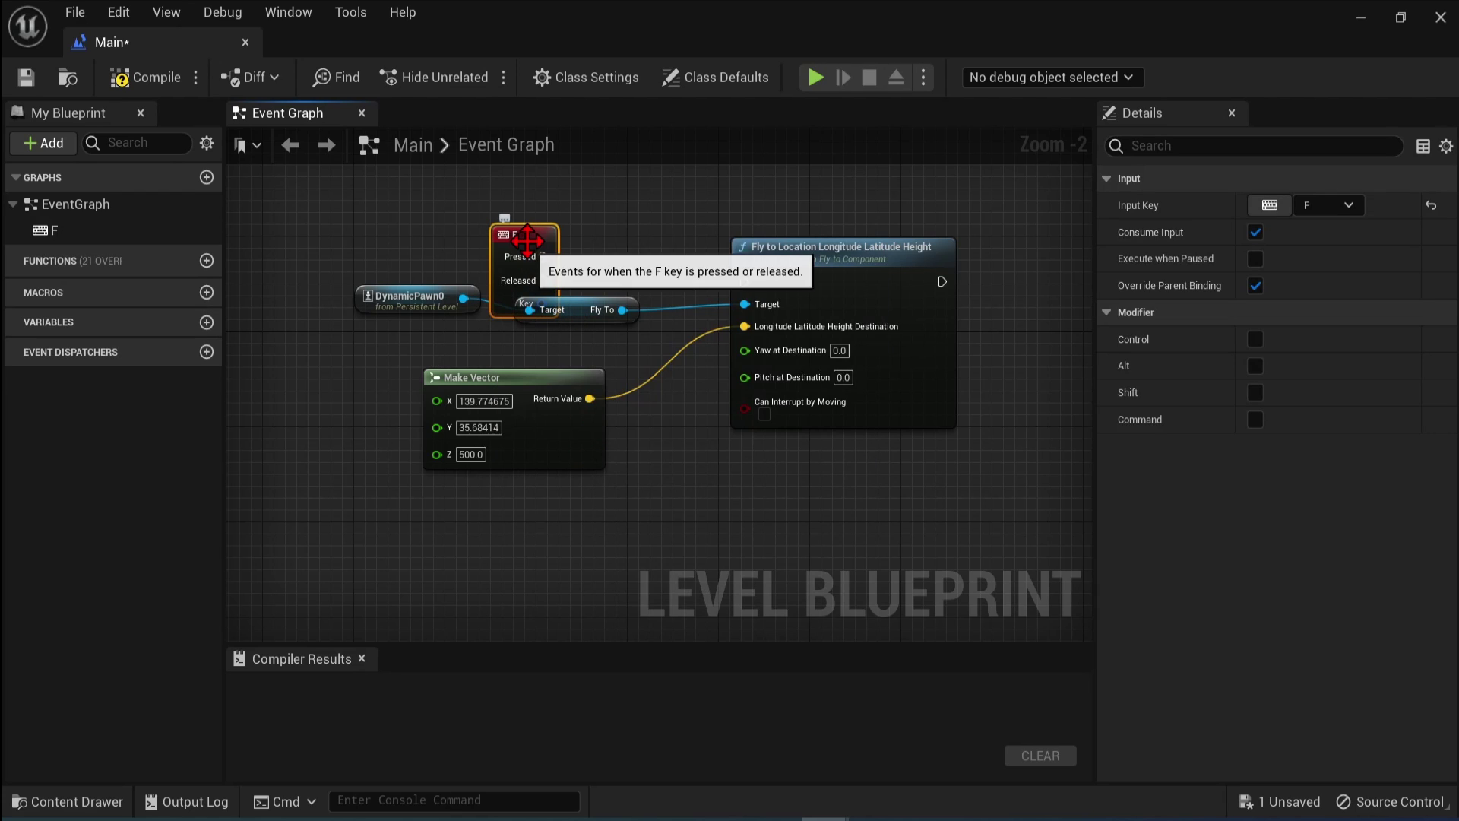
{"action": "left_click_drag", "start_coordinate": [528, 241], "coordinate": [748, 295]}
Step: Compile the blueprint and wrap the Make Vector node in a comment box
{"action": "key", "text": "F7"}
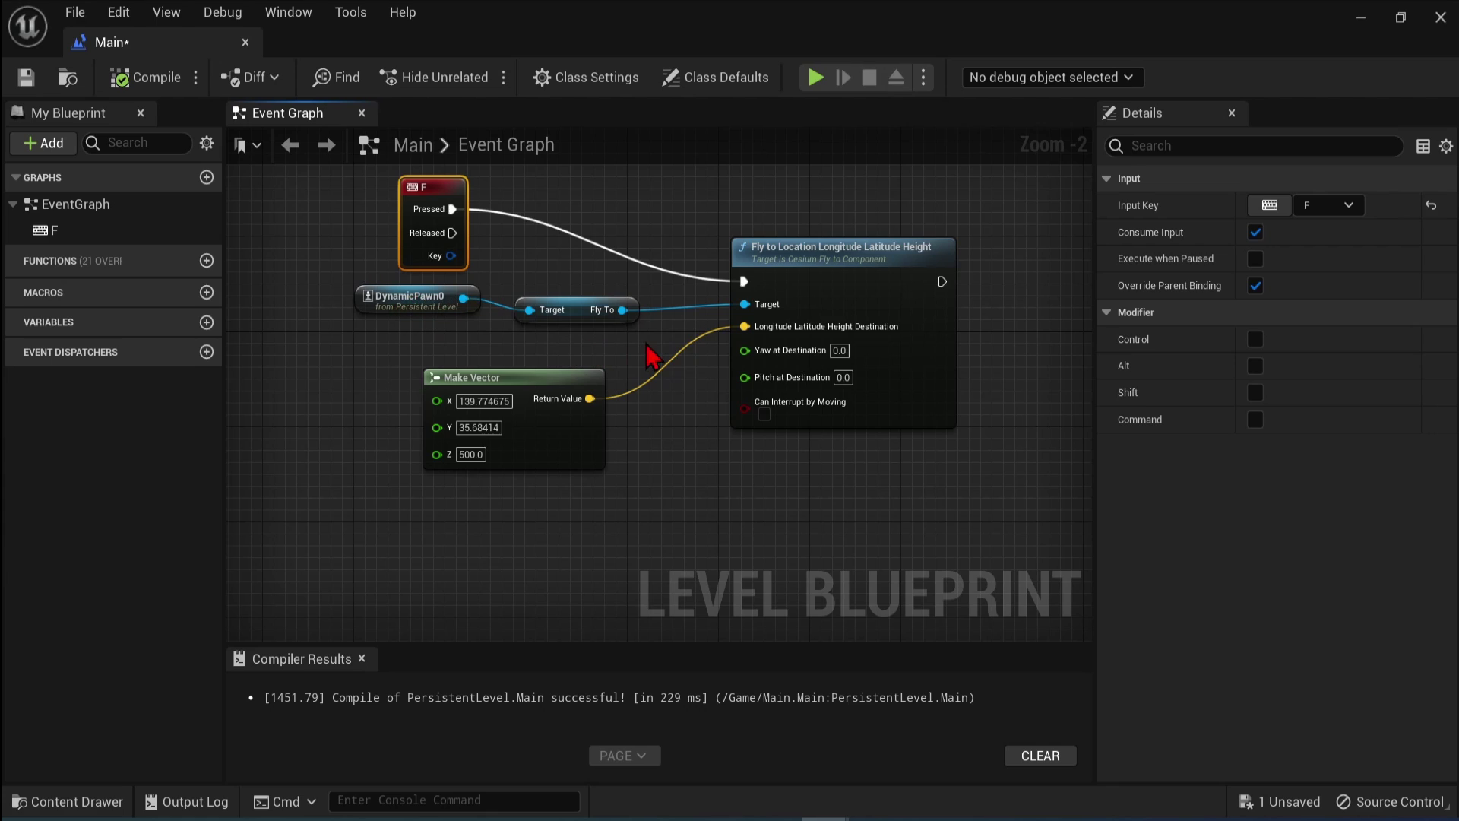
{"action": "left_click", "coordinate": [523, 401]}
{"action": "left_click_drag", "start_coordinate": [533, 380], "coordinate": [534, 391]}
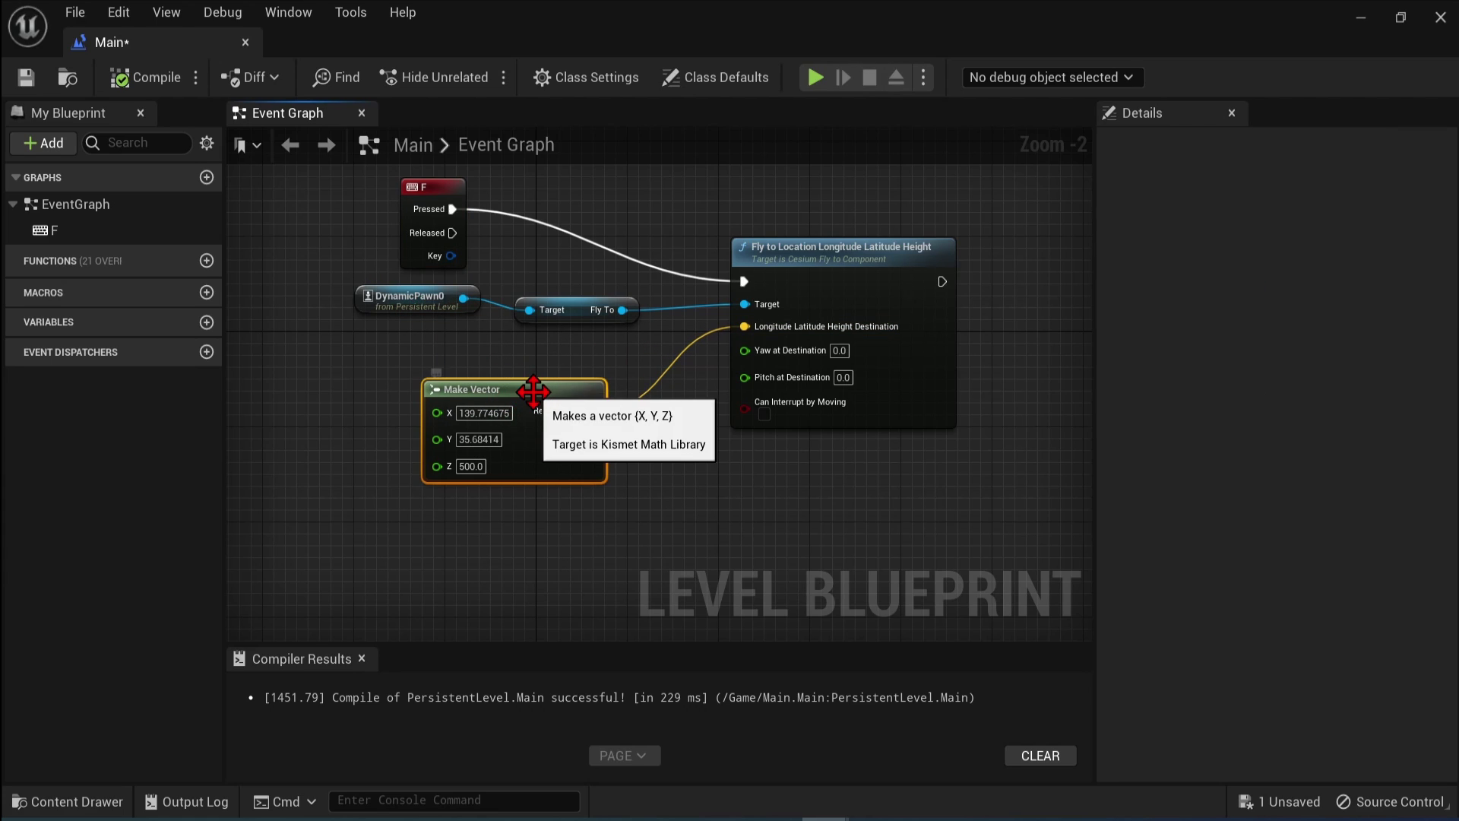
{"action": "key", "text": "c"}
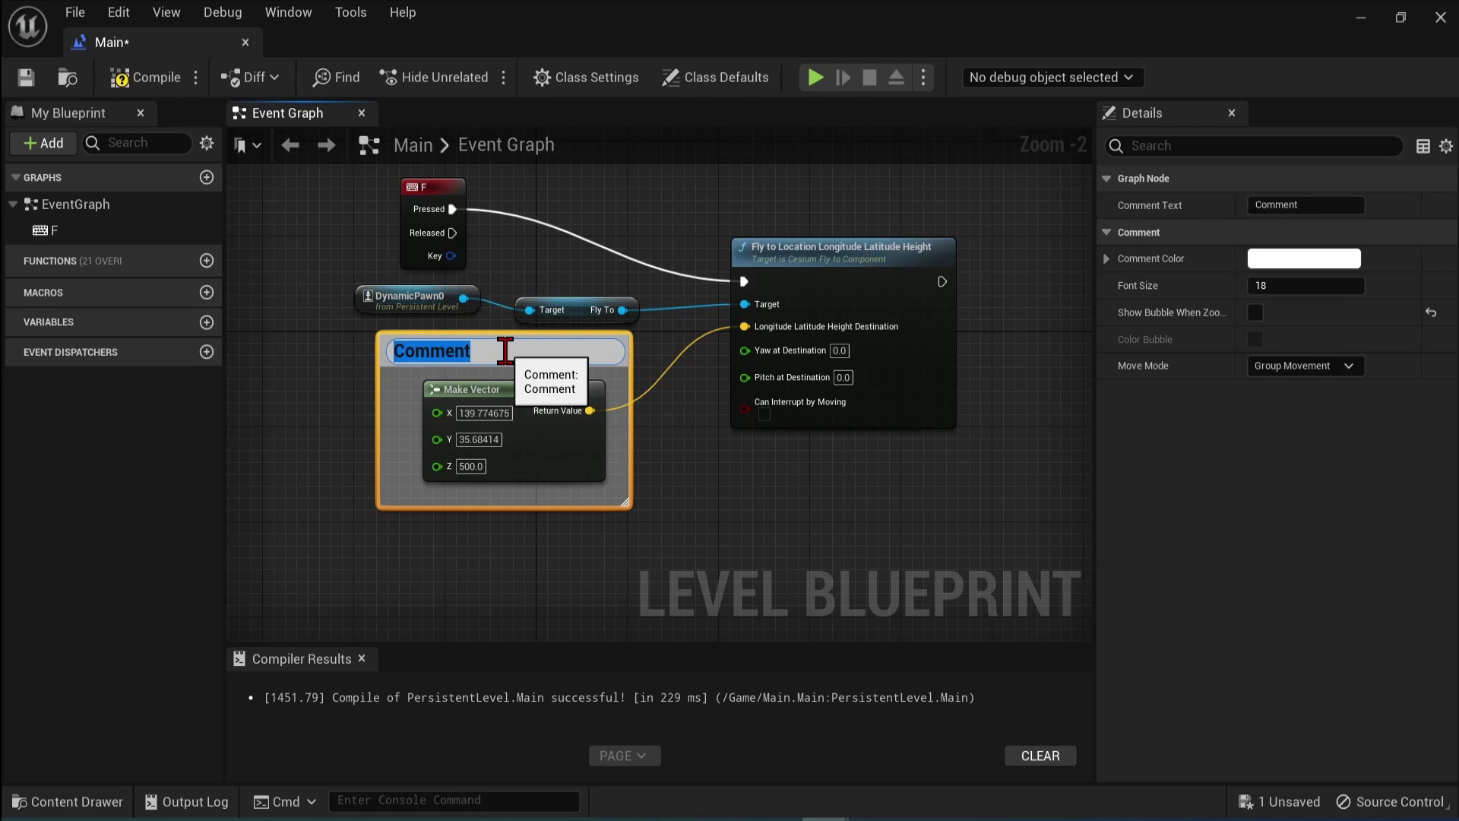
Step: Title the comment Tokyo and recompile the level blueprint
{"action": "type", "text": "Tokyo"}
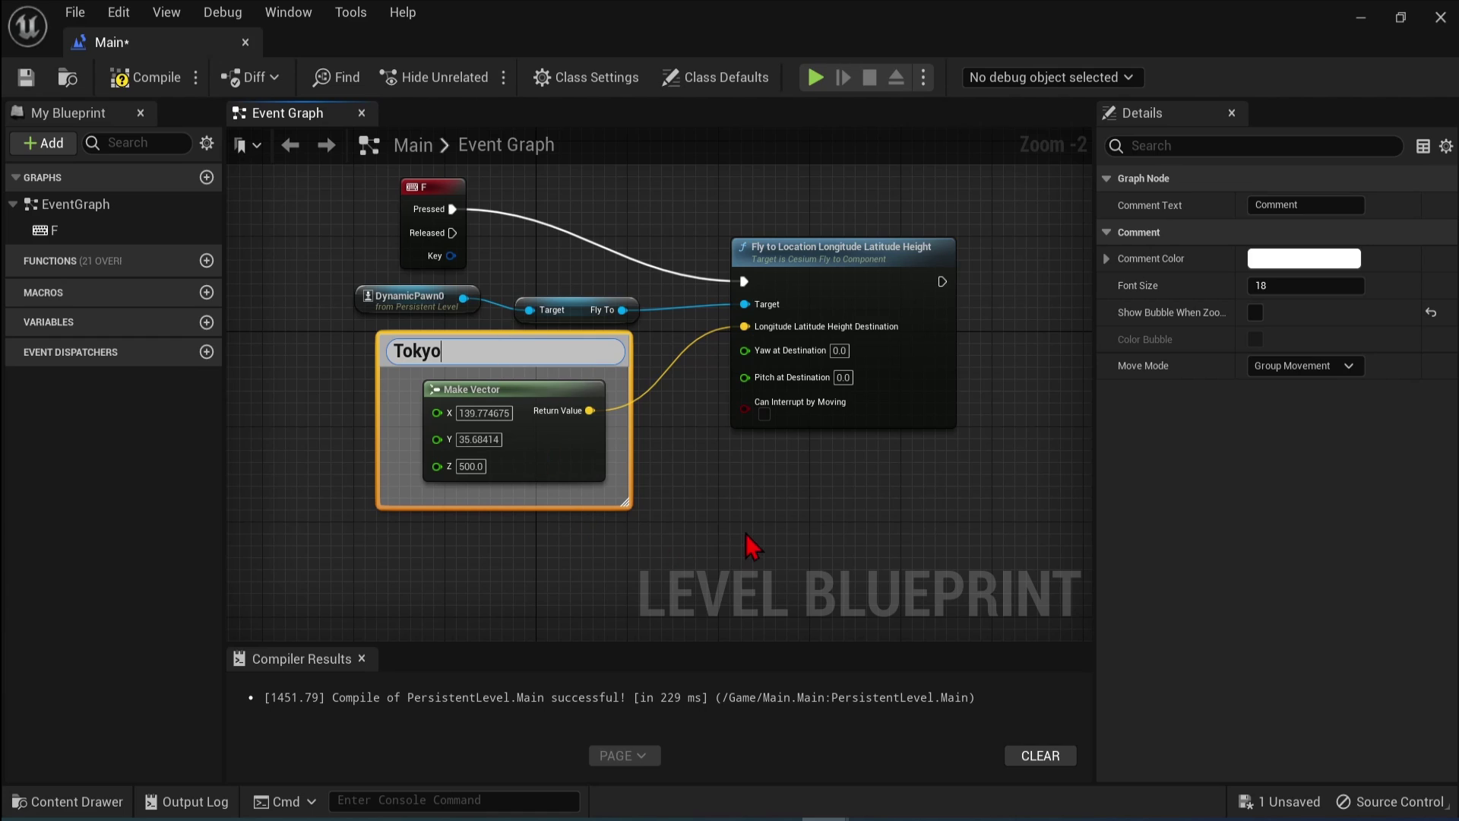
{"action": "left_click", "coordinate": [760, 517]}
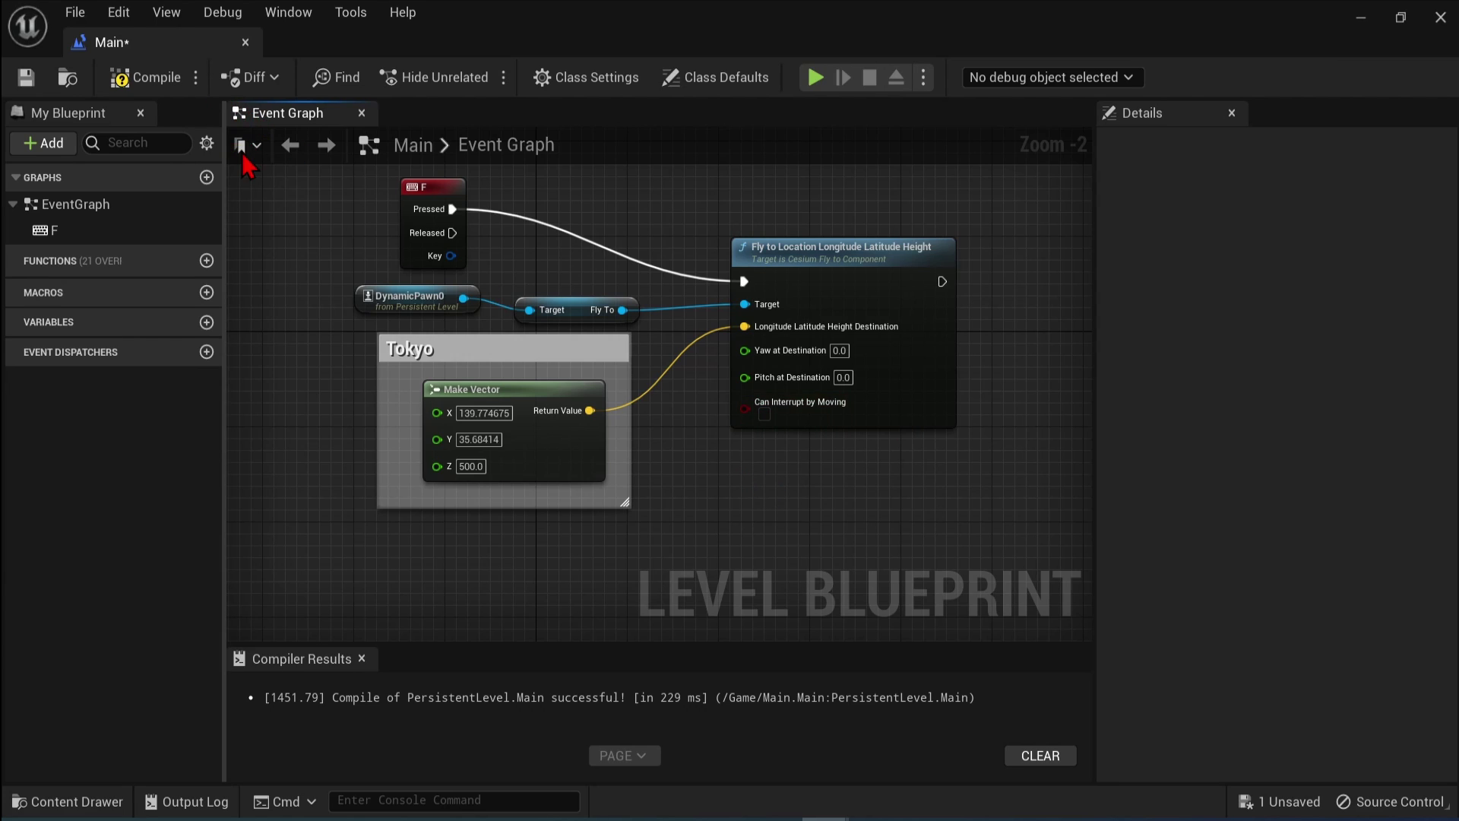
{"action": "left_click", "coordinate": [150, 82]}
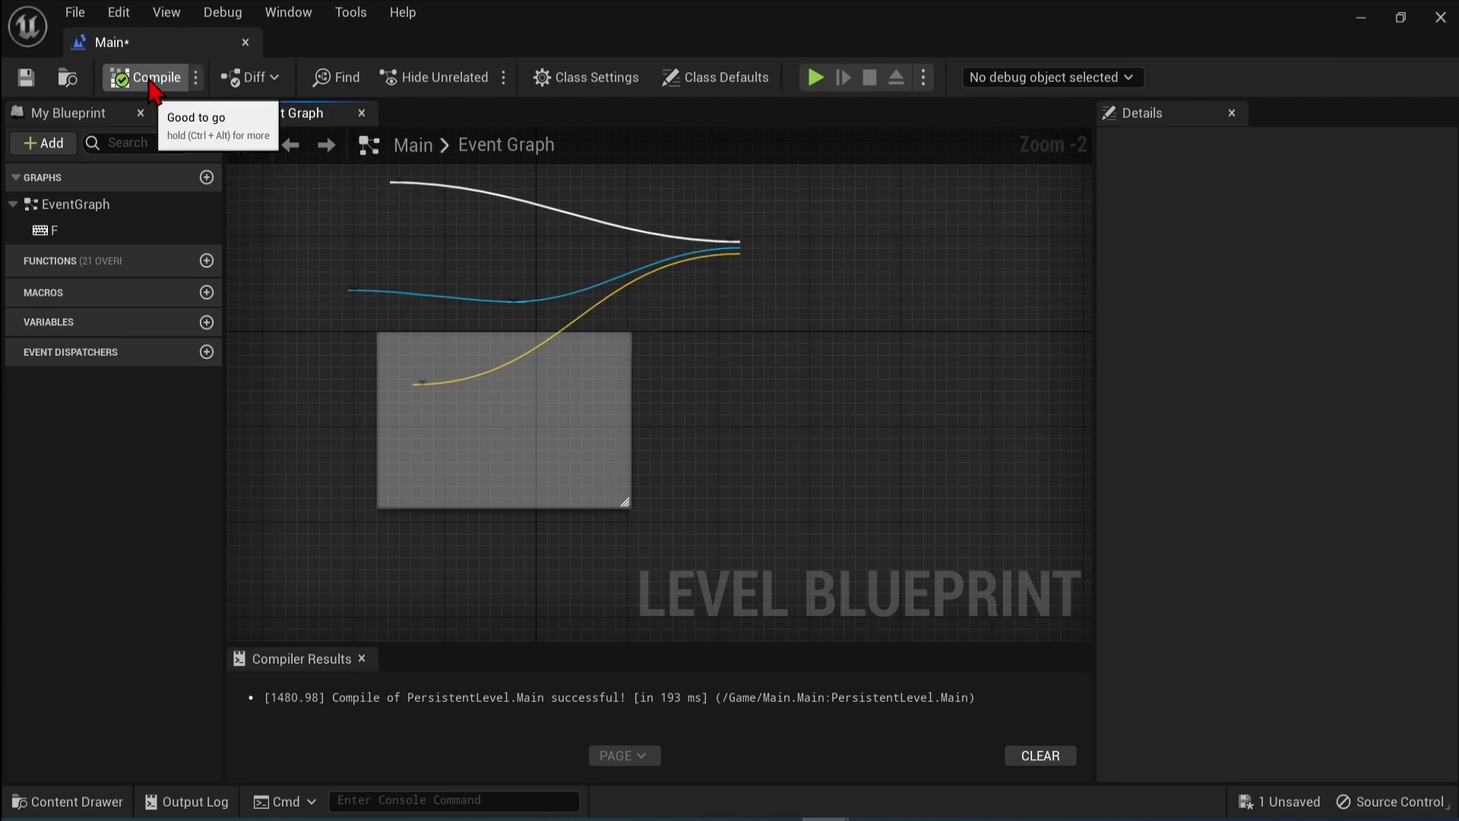
{"action": "left_click", "coordinate": [1354, 29]}
Step: Save the level and play it, watching the Dynamic Pawn fly to Tokyo, then stop
{"action": "left_click", "coordinate": [589, 349]}
{"action": "key", "text": "ctrl+s"}
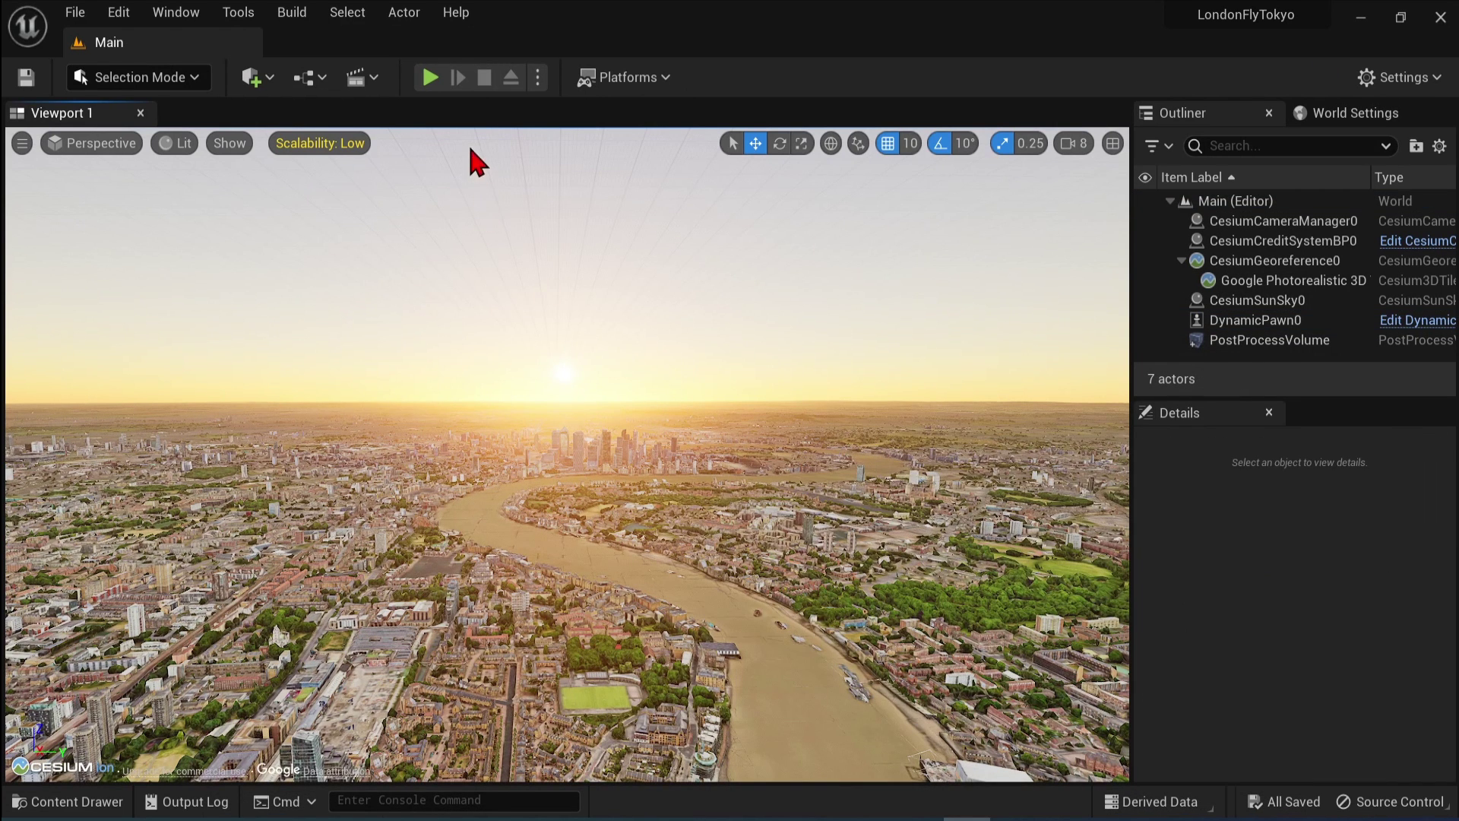
{"action": "left_click", "coordinate": [427, 81]}
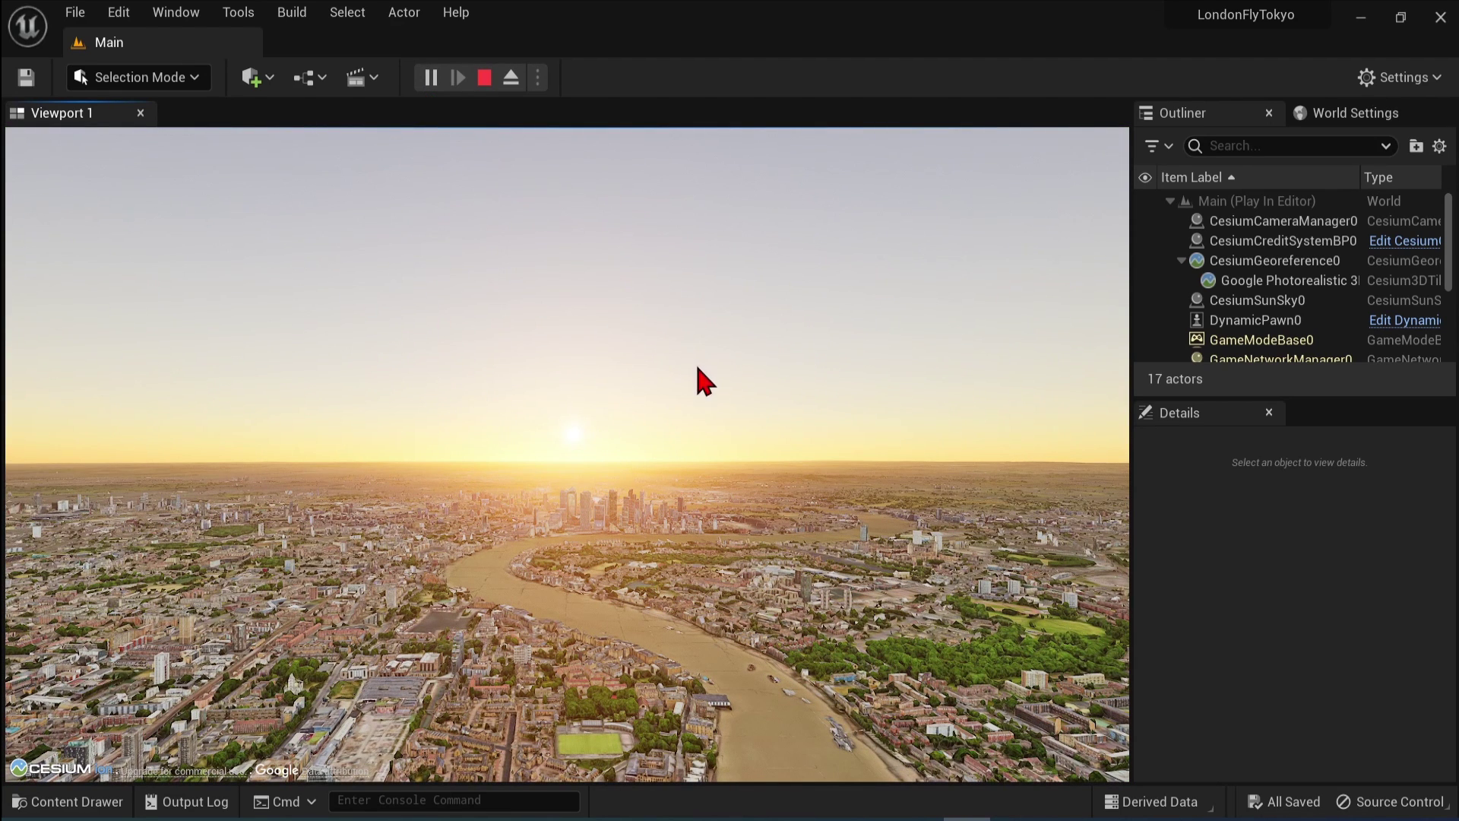
{"action": "left_click", "coordinate": [705, 392]}
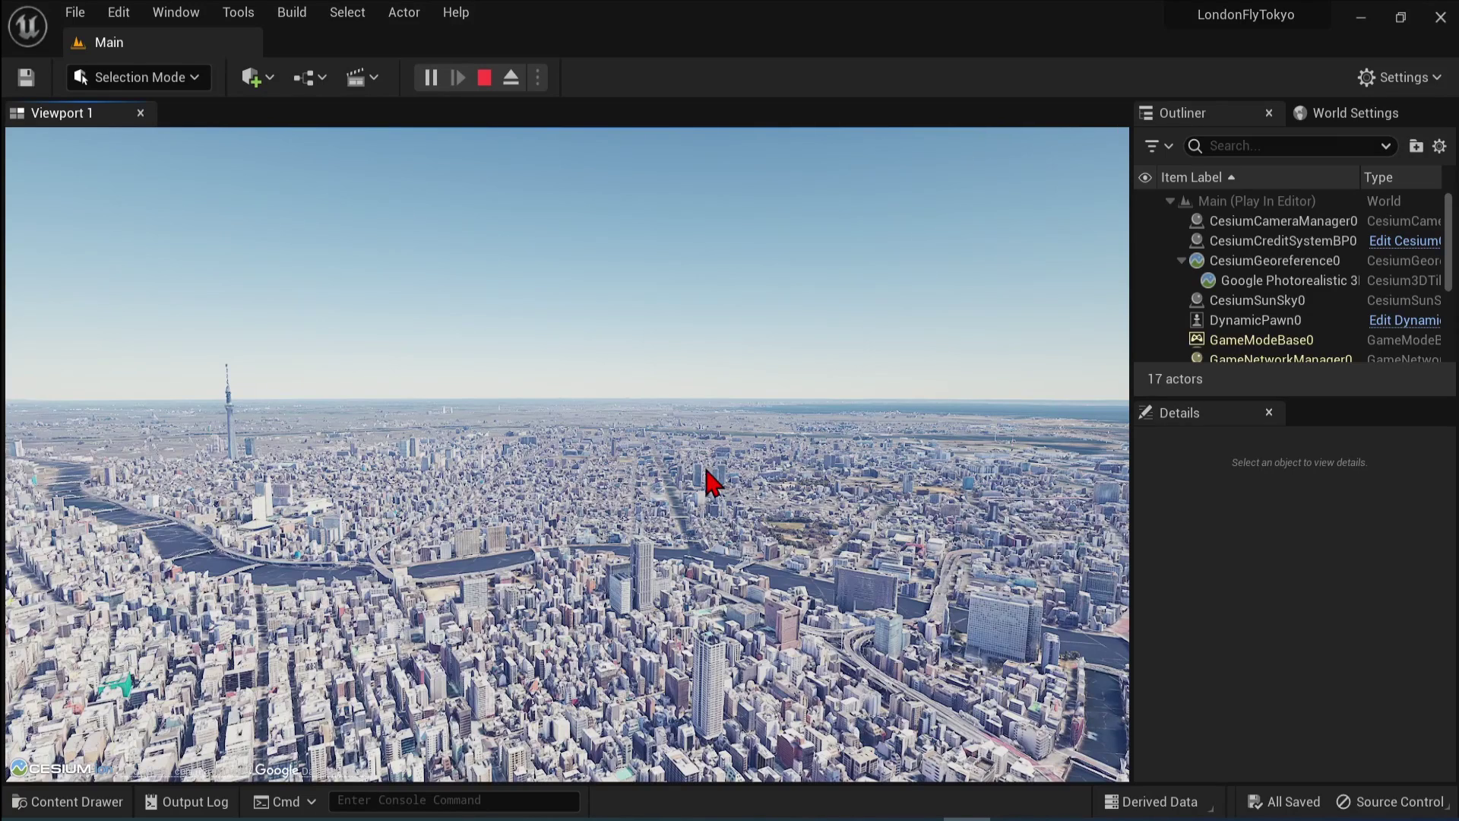
{"action": "key", "text": "Escape"}
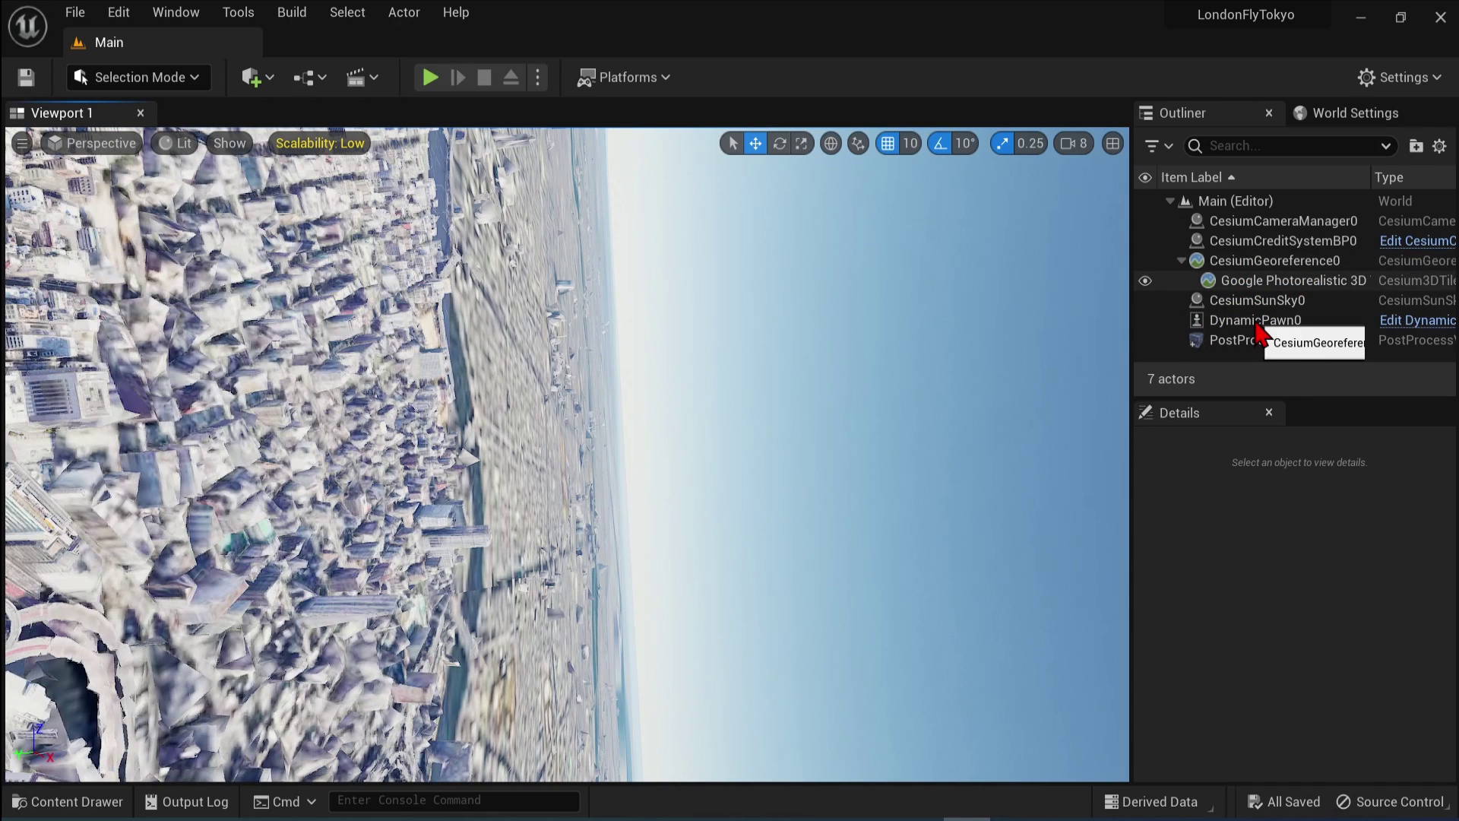
Step: Focus DynamicPawn0 and fly the viewport out over London's Thames bridges and the Shard
{"action": "left_click", "coordinate": [1256, 322]}
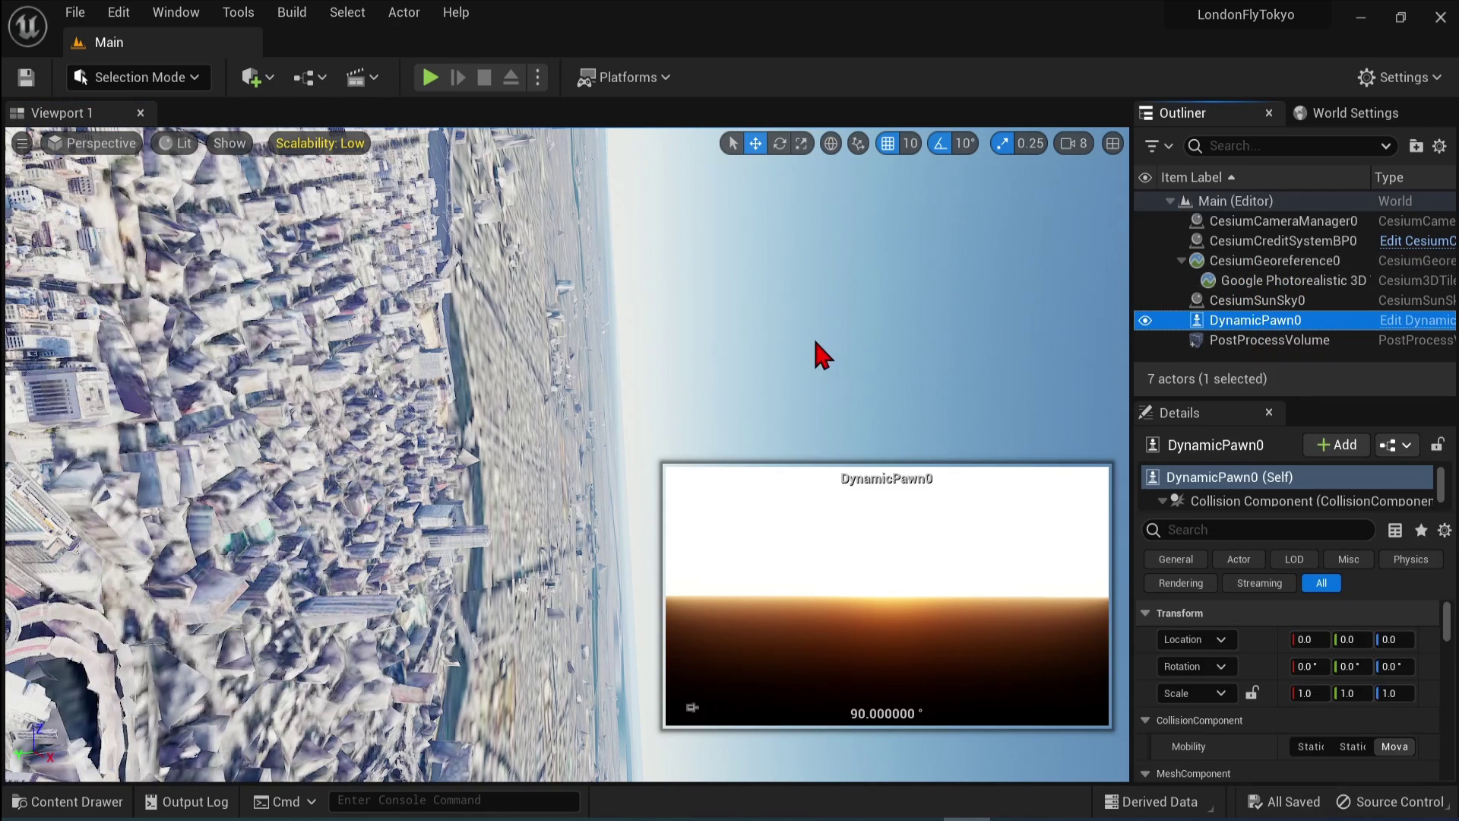
{"action": "key", "text": "f"}
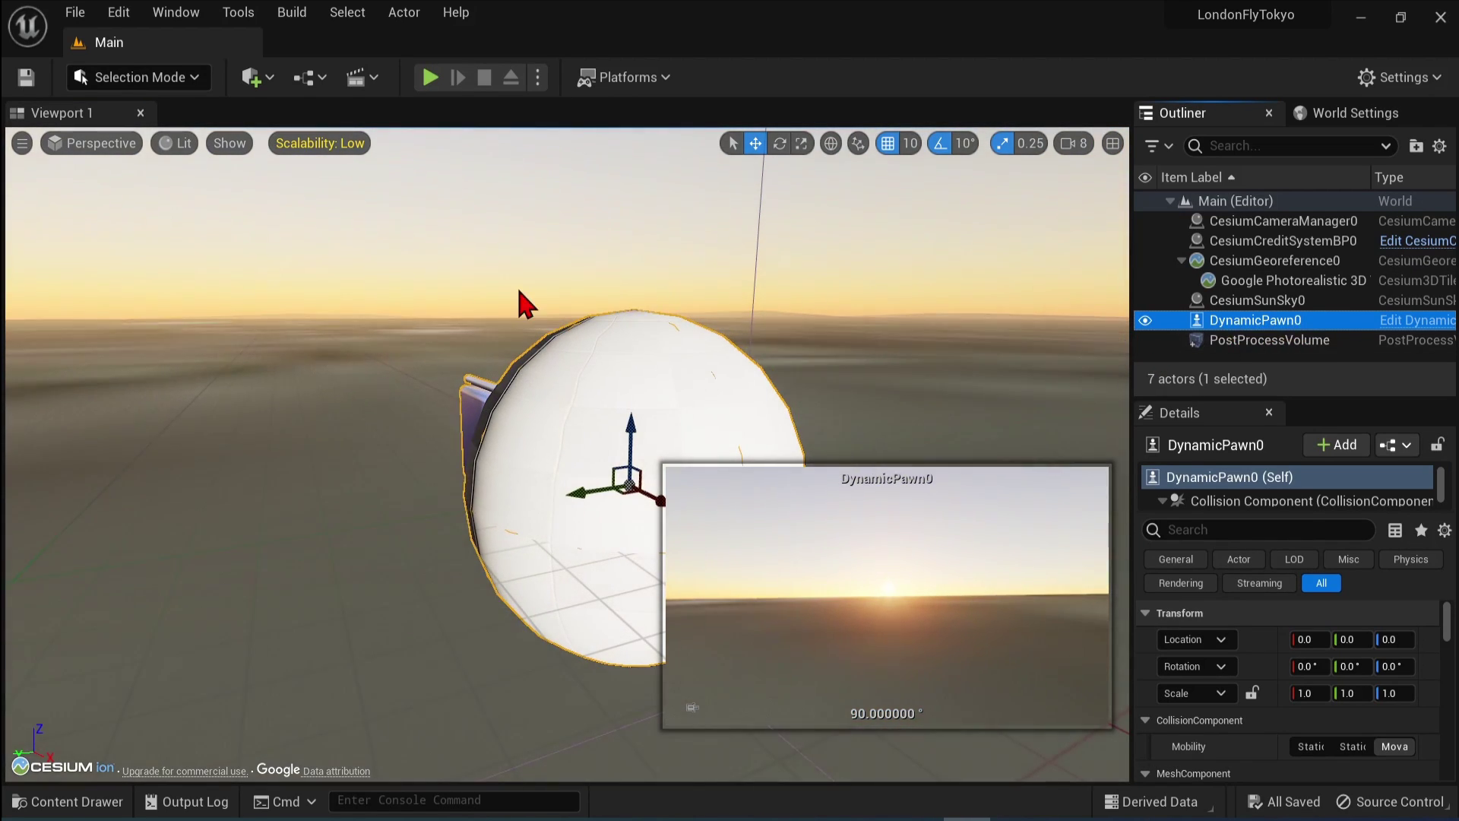
{"action": "left_click_drag", "start_coordinate": [505, 266], "coordinate": [388, 137]}
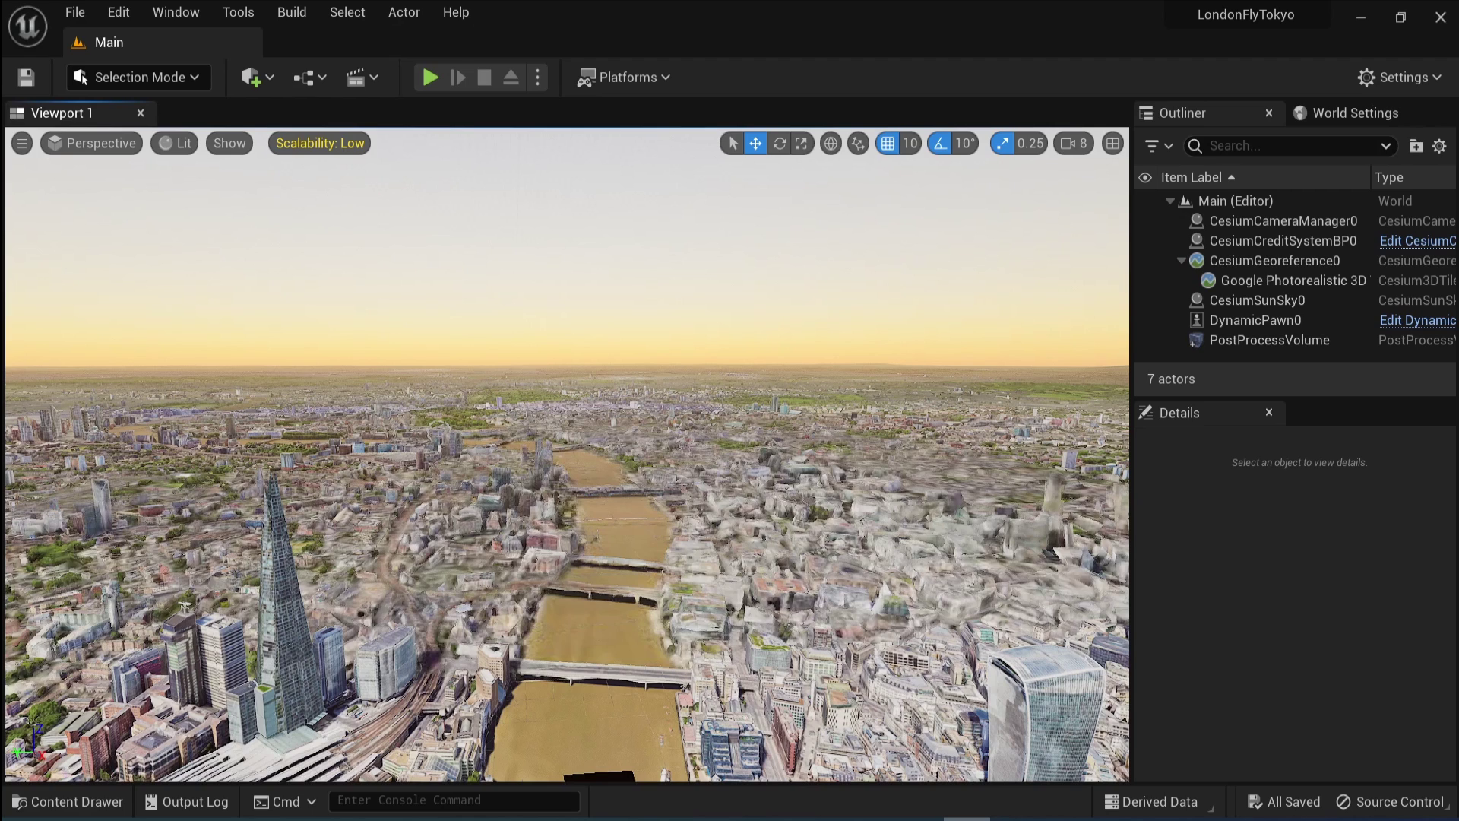
Step: Open the Level Blueprint and rearrange the event graph, moving the F key event left
{"action": "left_click", "coordinate": [323, 78]}
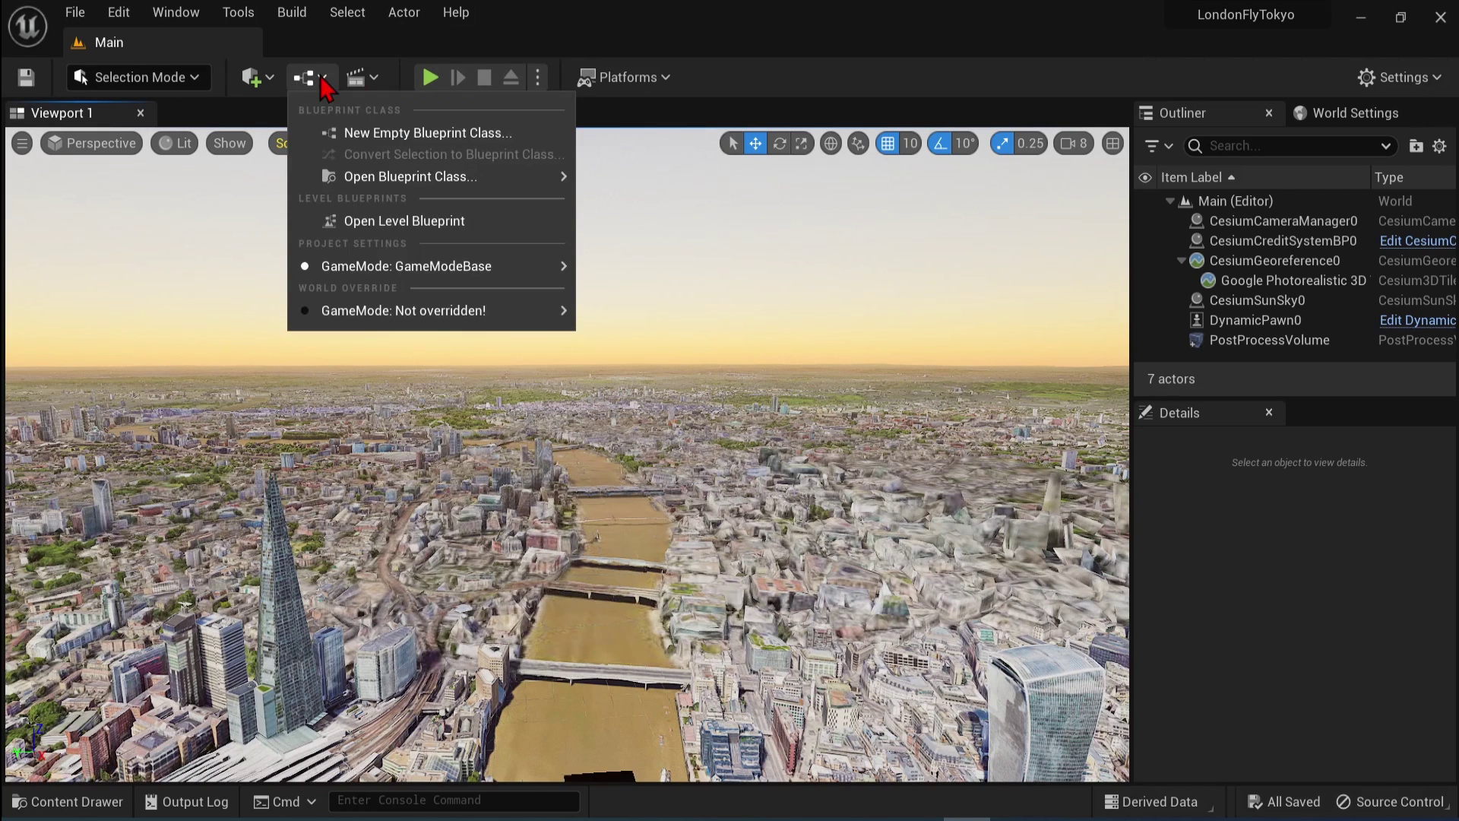
{"action": "left_click", "coordinate": [389, 222]}
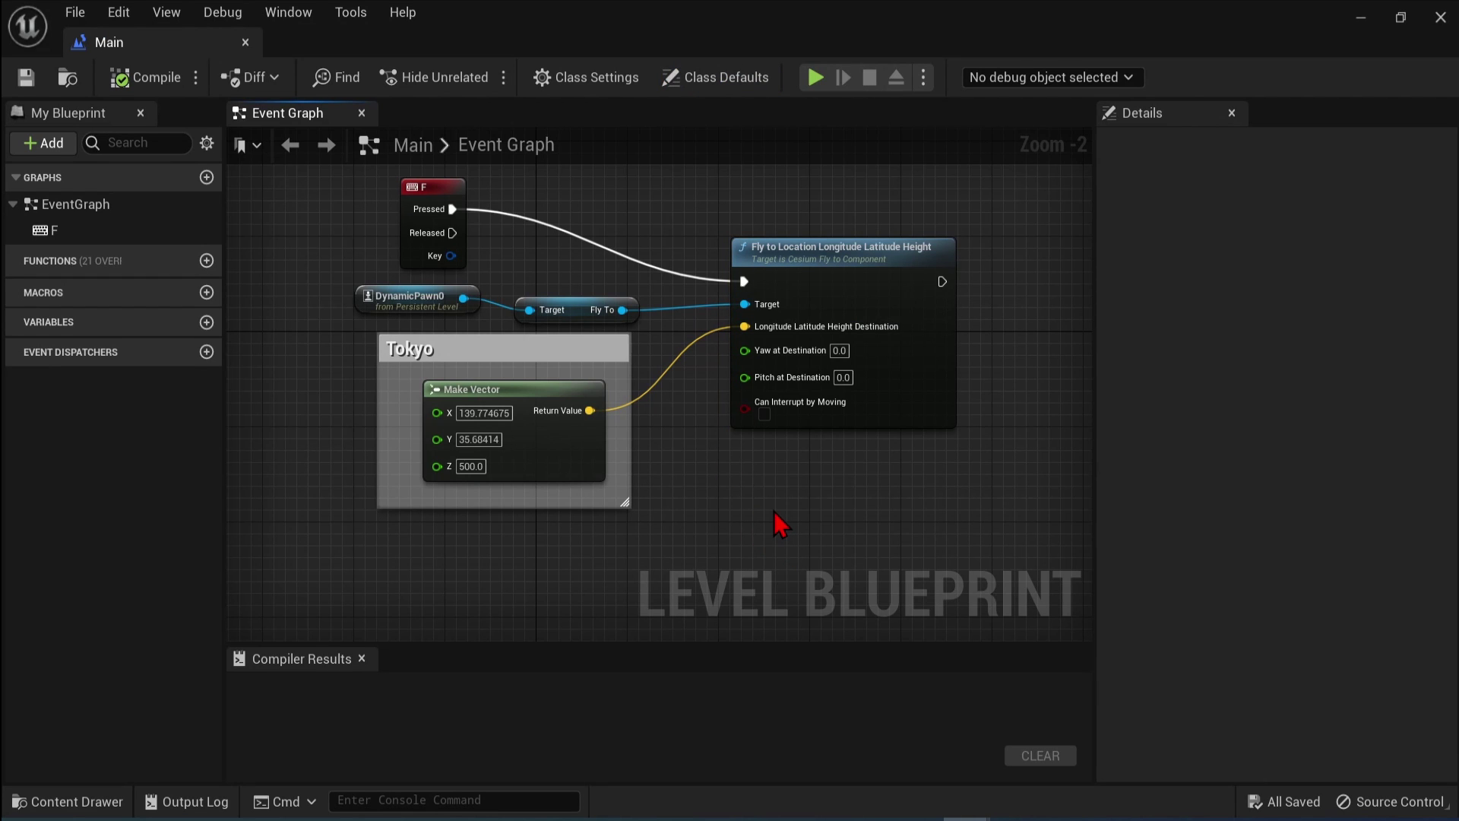
{"action": "scroll", "coordinate": [774, 513], "scroll_direction": "down", "scroll_amount": 2}
{"action": "scroll", "coordinate": [783, 505], "scroll_direction": "down", "scroll_amount": 1}
{"action": "right_click_drag", "start_coordinate": [791, 498], "coordinate": [618, 456]}
{"action": "scroll", "coordinate": [473, 467], "scroll_direction": "up", "scroll_amount": 1}
{"action": "right_click_drag", "start_coordinate": [473, 456], "coordinate": [690, 606]}
{"action": "scroll", "coordinate": [507, 456], "scroll_direction": "up", "scroll_amount": 1}
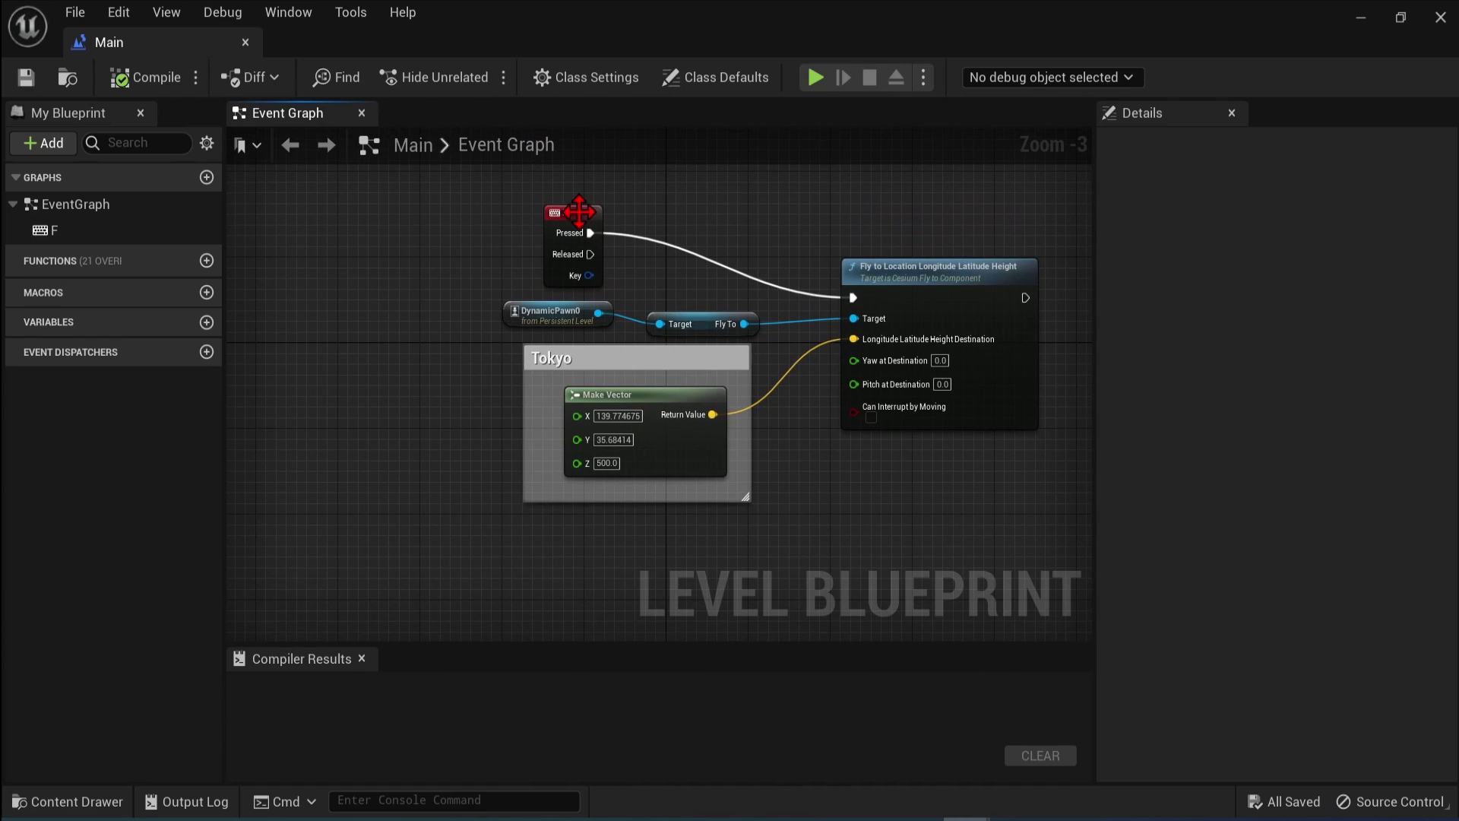
{"action": "left_click_drag", "start_coordinate": [579, 211], "coordinate": [301, 245]}
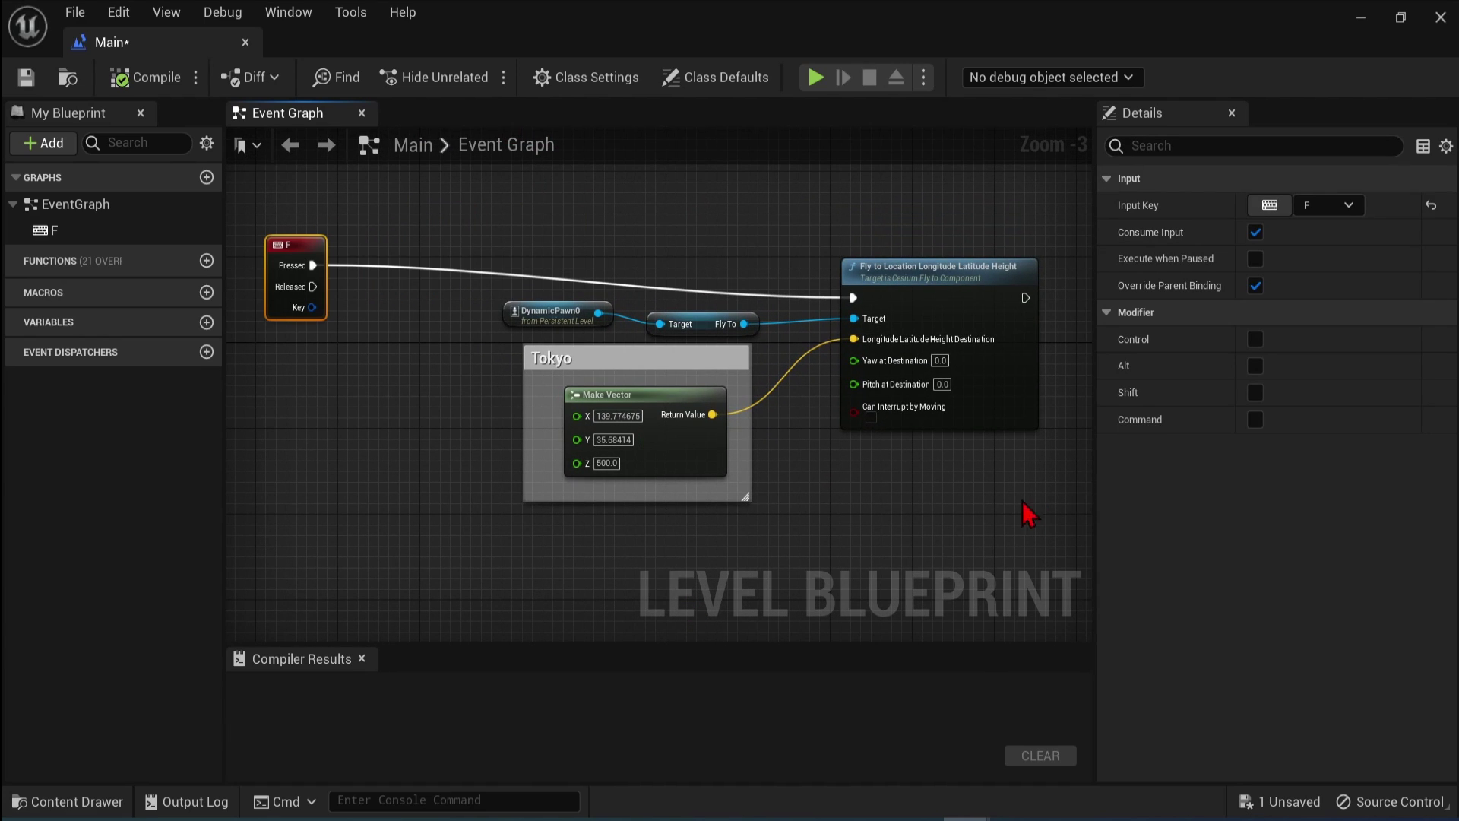
Step: Duplicate the Make Vector and Fly to Location nodes below the originals
{"action": "left_click_drag", "start_coordinate": [1039, 500], "coordinate": [864, 263]}
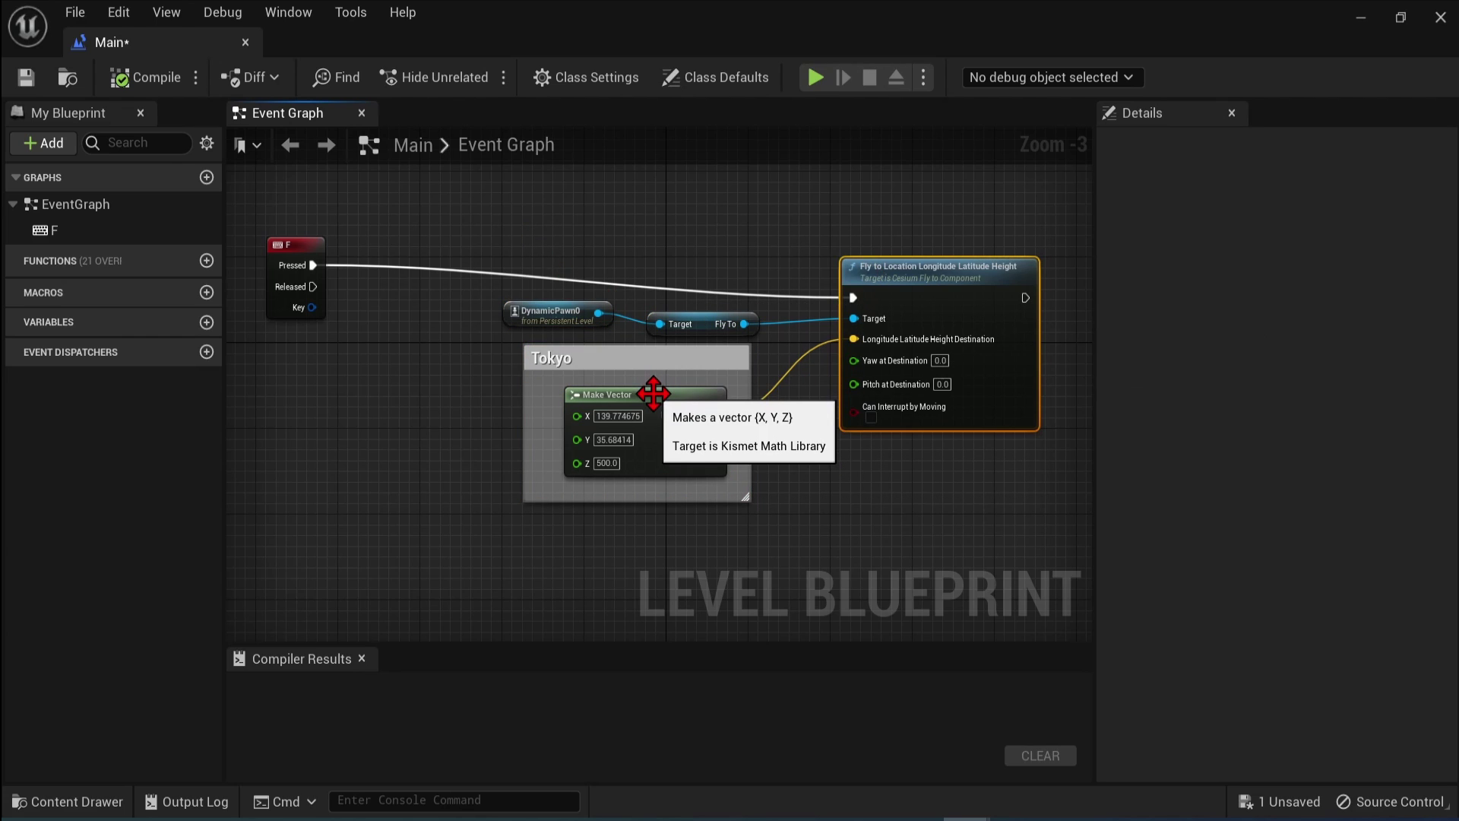
{"action": "left_click", "coordinate": [654, 392], "text": "shift"}
{"action": "key", "text": "ctrl+c"}
{"action": "key", "text": "ctrl+v"}
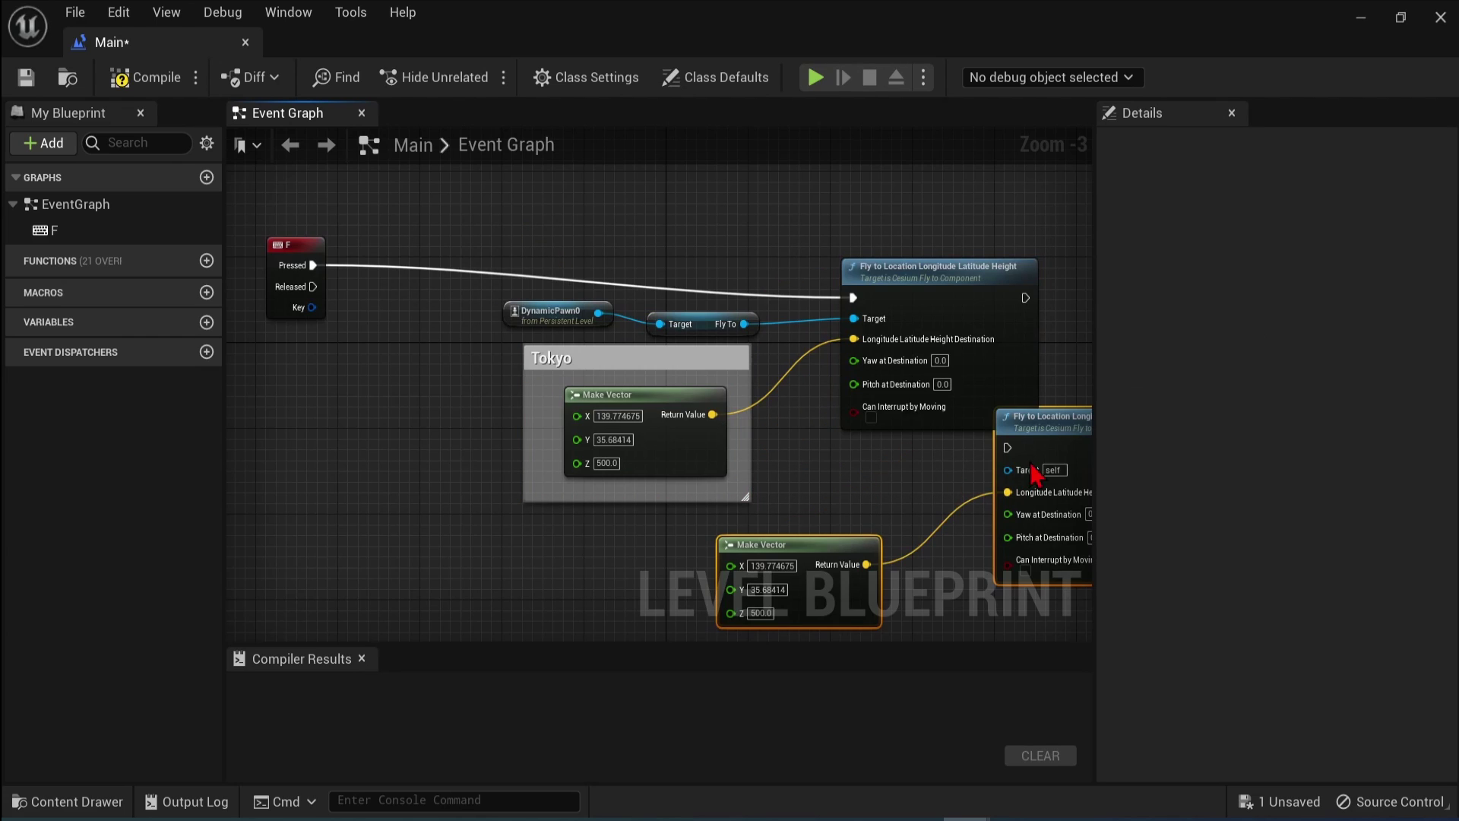
{"action": "left_click_drag", "start_coordinate": [1019, 447], "coordinate": [885, 491]}
{"action": "left_click", "coordinate": [585, 601]}
{"action": "left_click_drag", "start_coordinate": [585, 600], "coordinate": [596, 537]}
Step: Wrap the pasted Make Vector node in a comment titled London
{"action": "scroll", "coordinate": [668, 456], "scroll_direction": "up", "scroll_amount": 1}
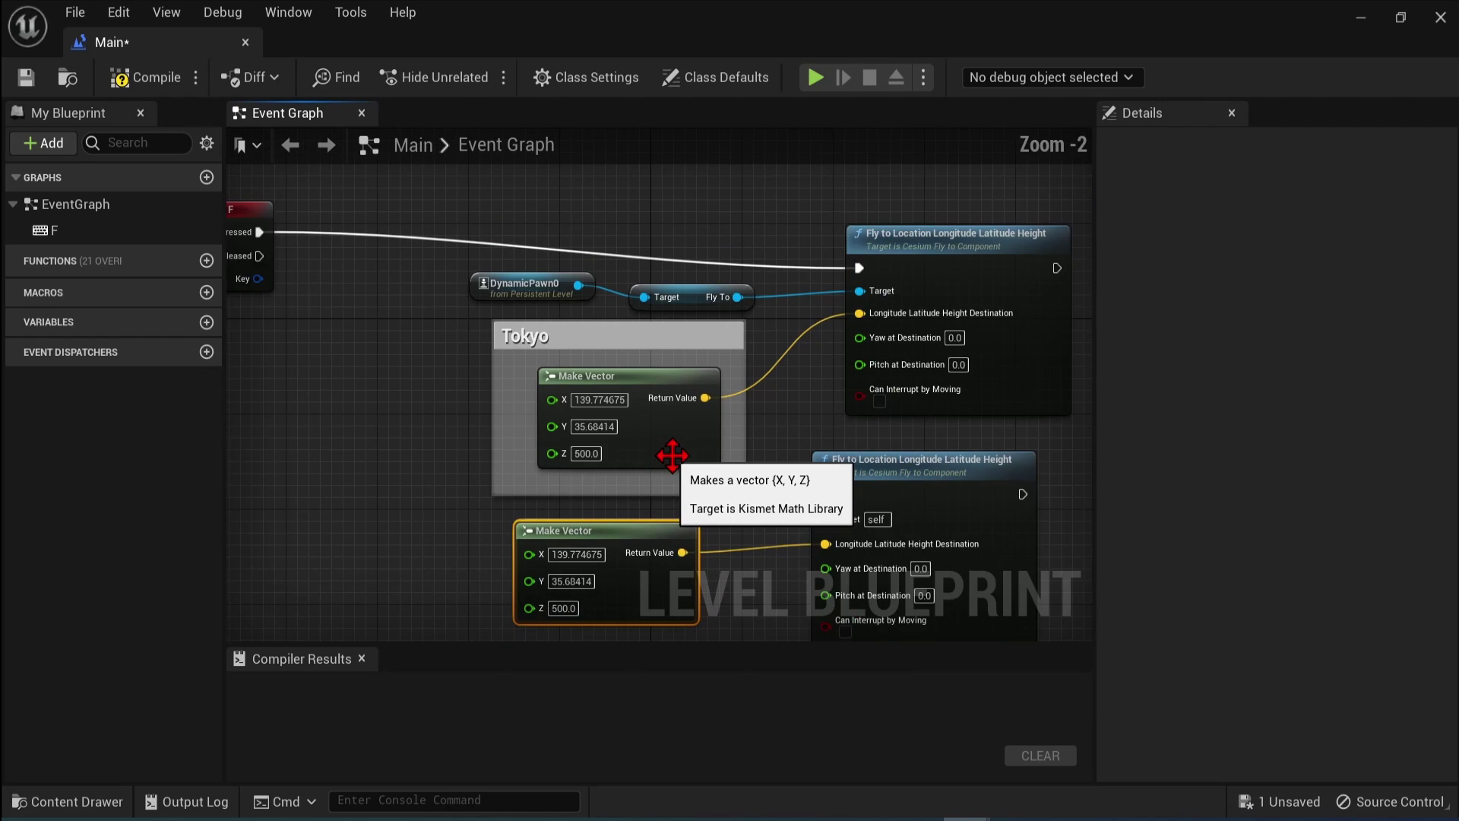
{"action": "scroll", "coordinate": [710, 491], "scroll_direction": "down", "scroll_amount": 1}
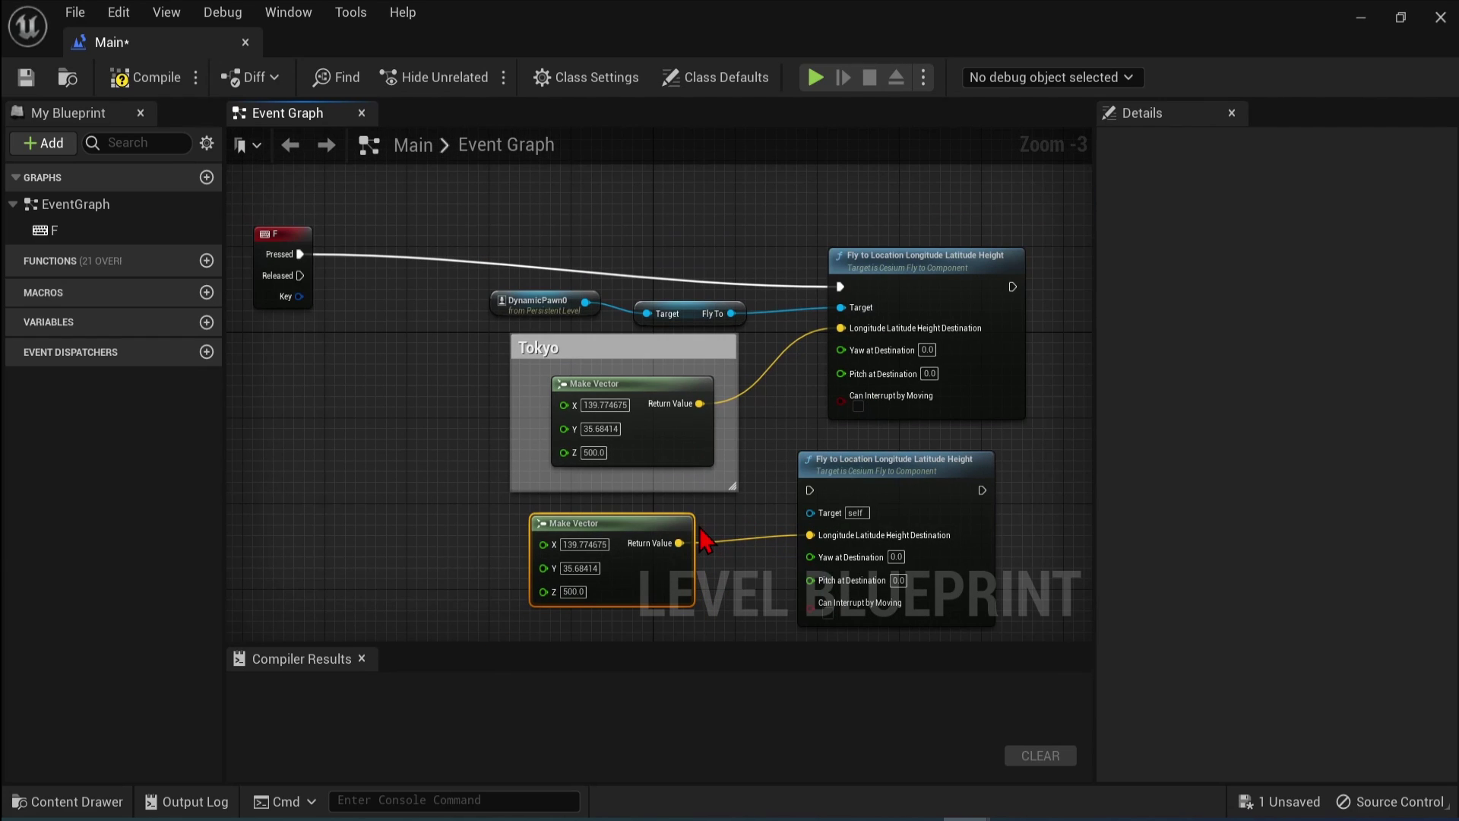
{"action": "type", "text": "c"}
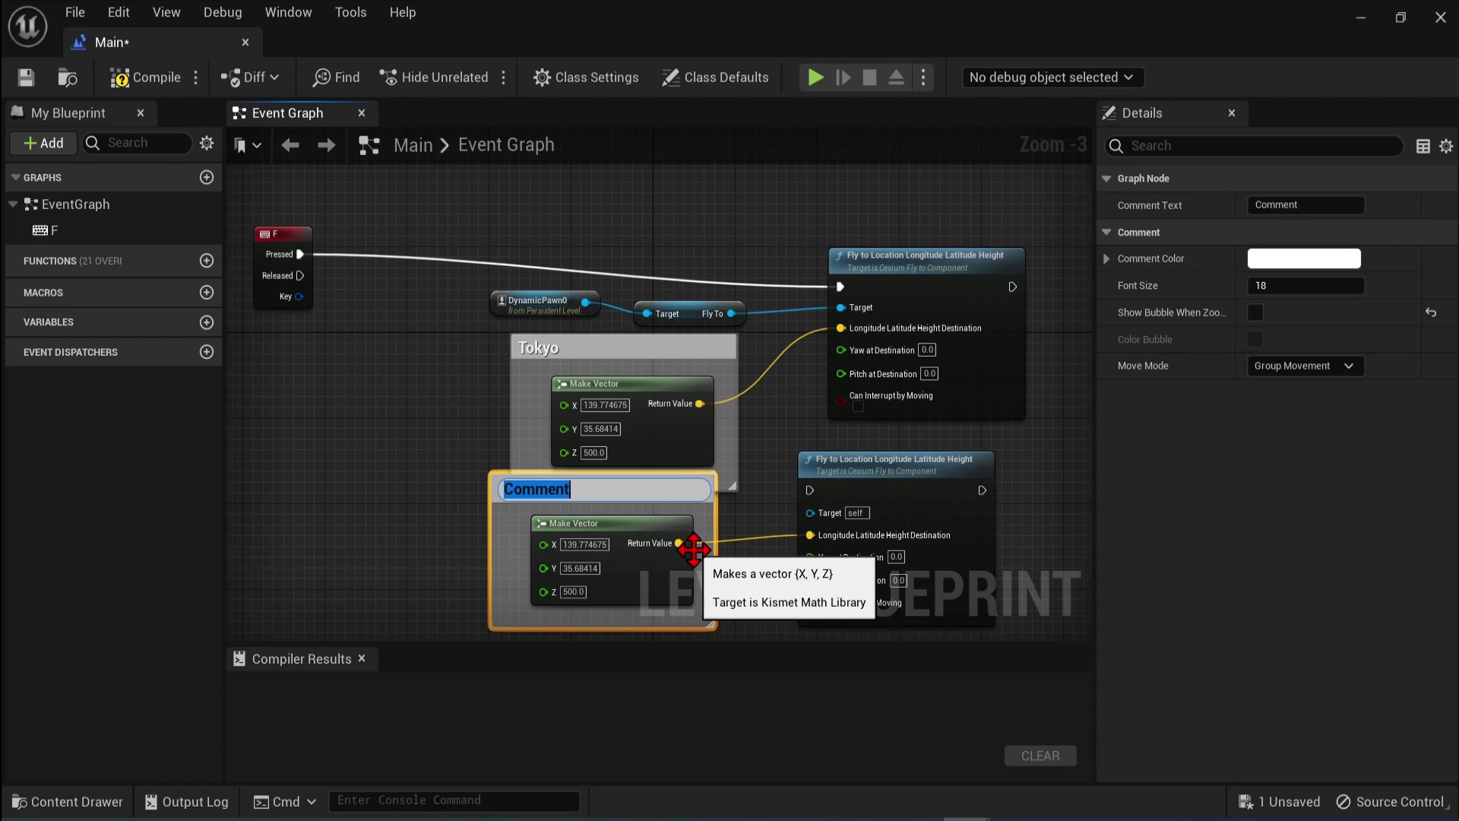
{"action": "type", "text": "London"}
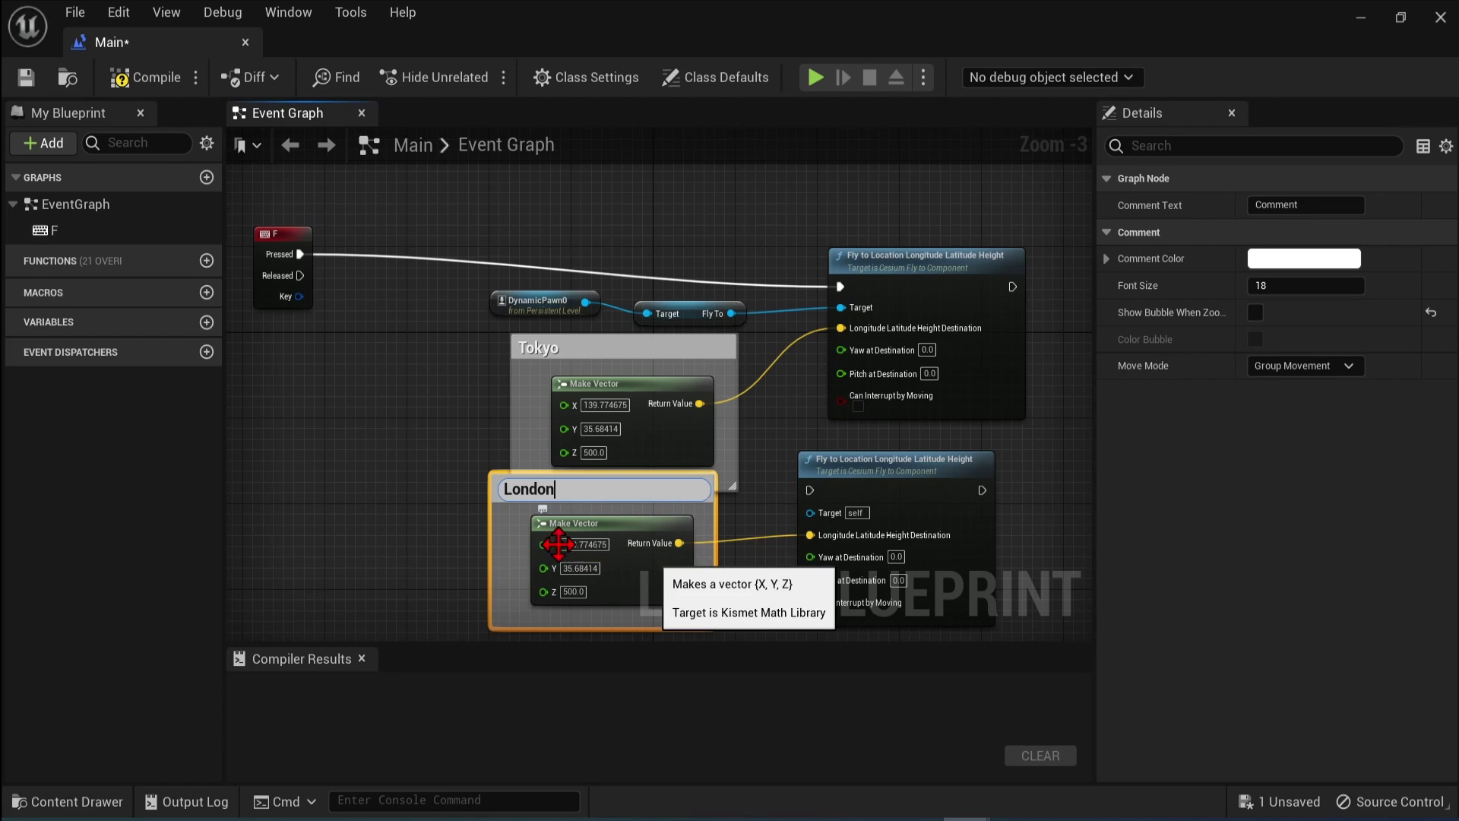
{"action": "key", "text": "Return"}
{"action": "left_click", "coordinate": [355, 531]}
{"action": "left_click", "coordinate": [611, 492]}
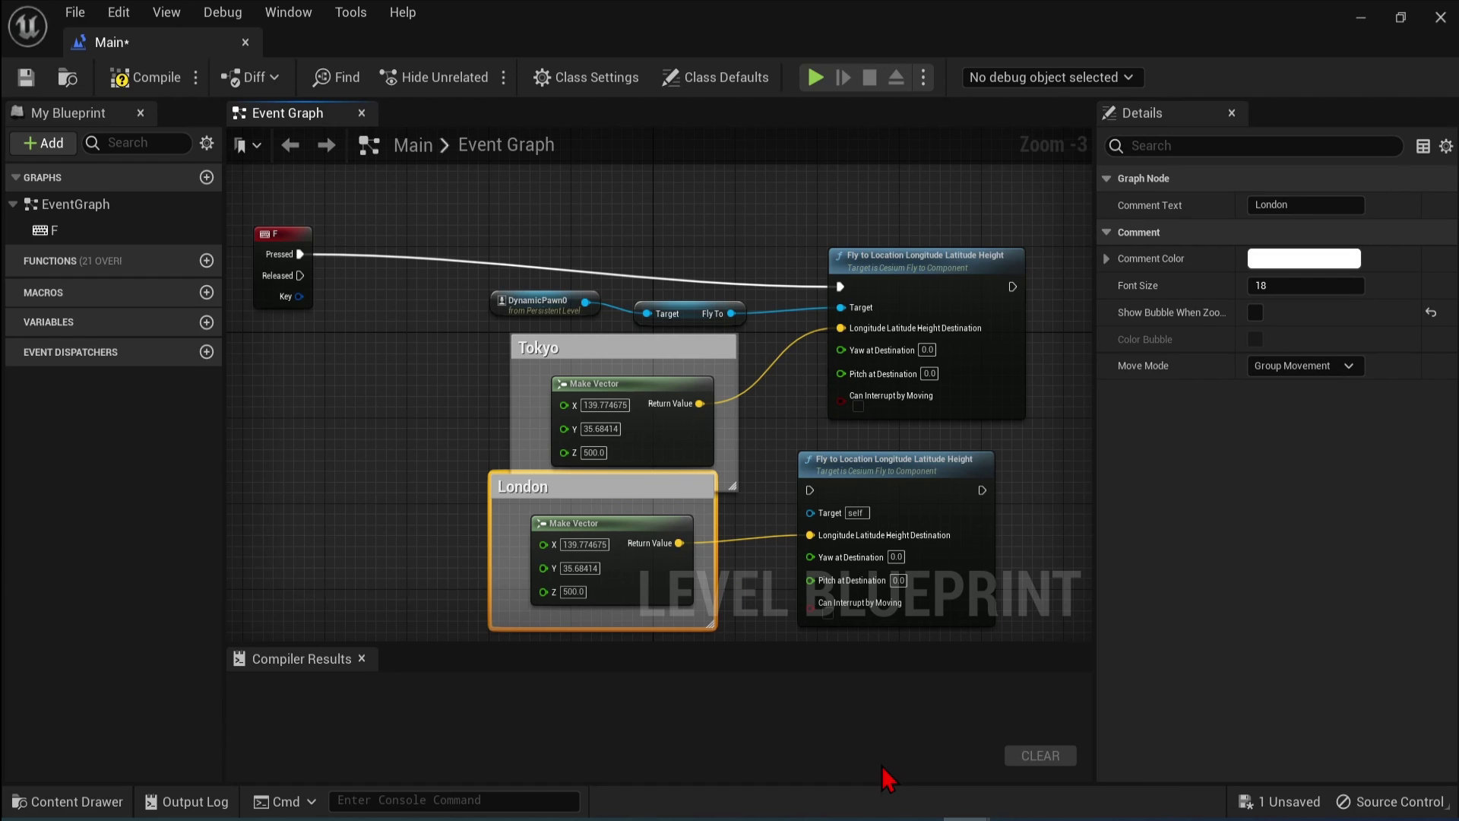
Step: Look up London's coordinates on CesiumGeoreference0 in the Details panel
{"action": "left_click", "coordinate": [1361, 18]}
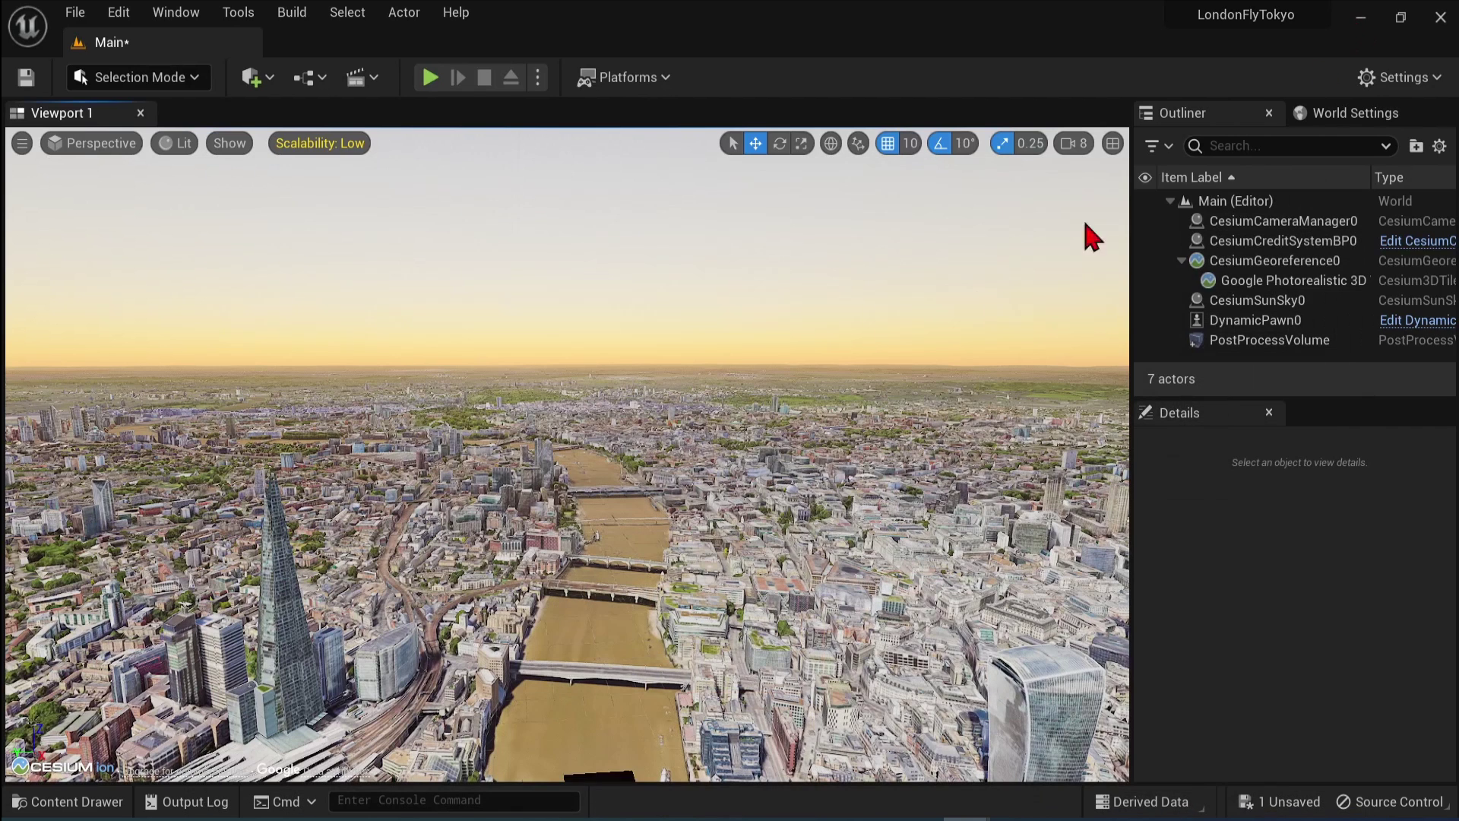
{"action": "left_click", "coordinate": [1246, 281]}
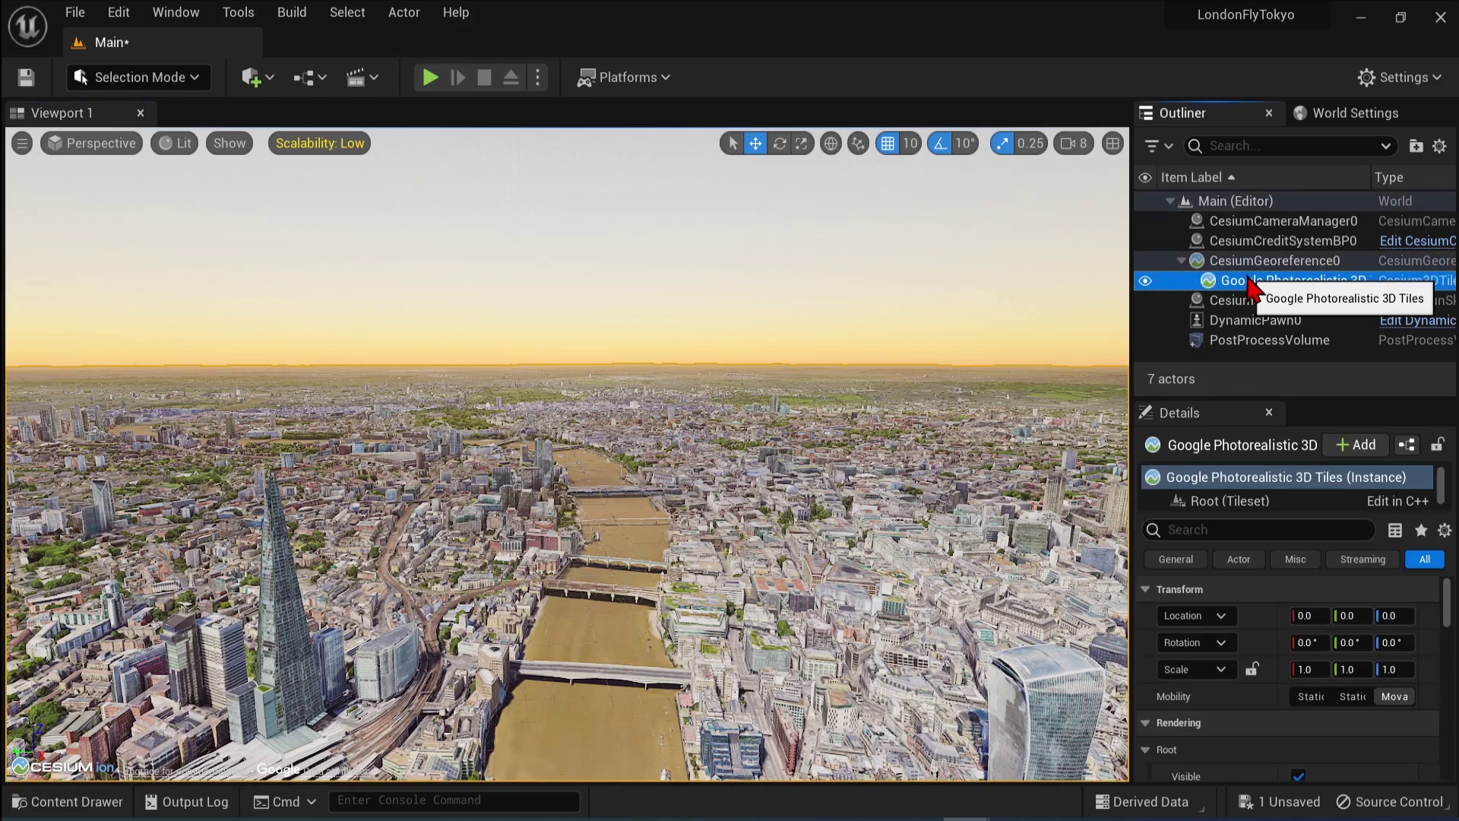
{"action": "left_click", "coordinate": [1323, 261]}
{"action": "scroll", "coordinate": [1428, 615], "scroll_direction": "down", "scroll_amount": 5}
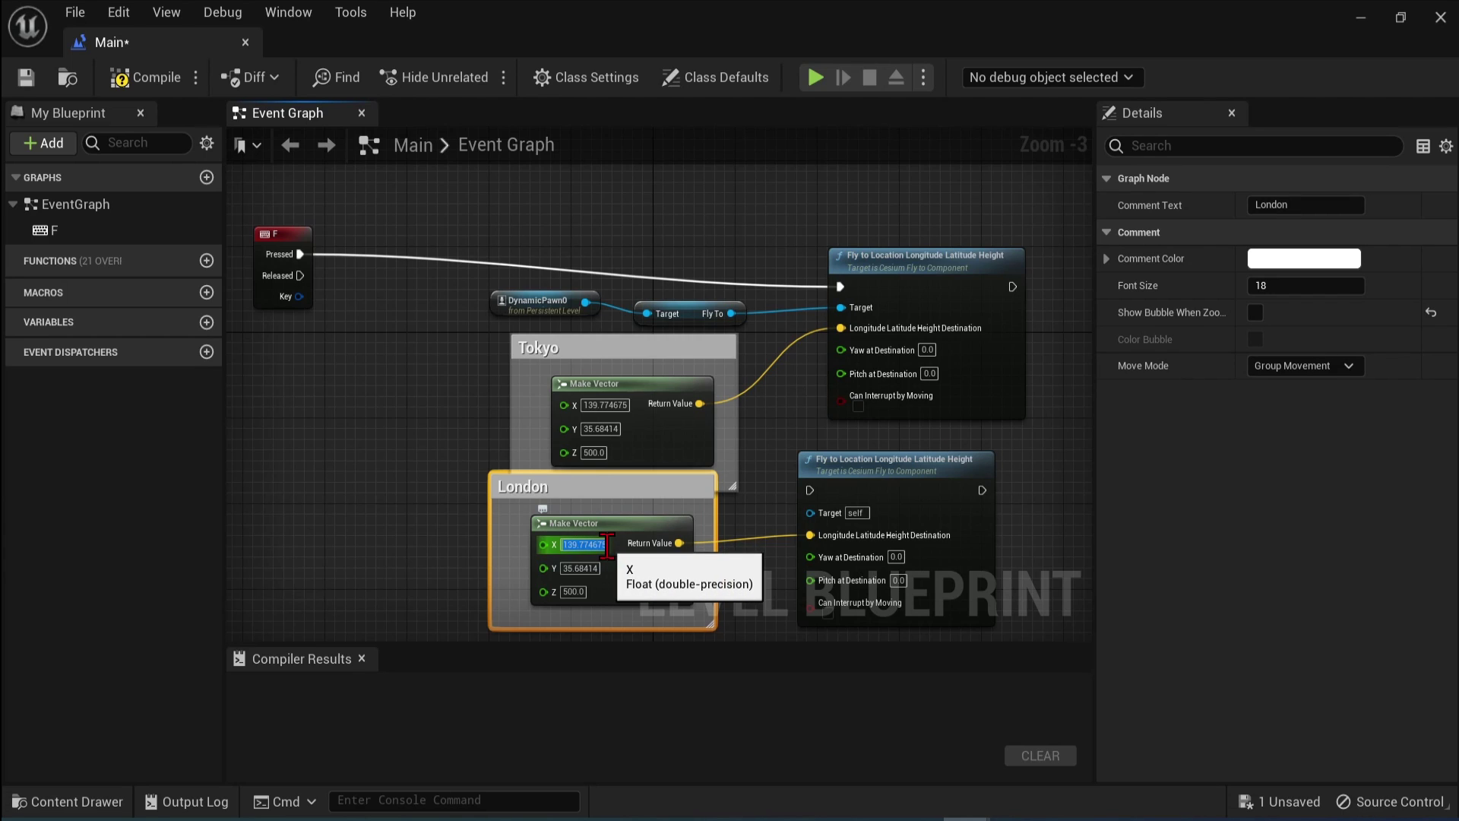
Step: Set the London vector to X -0.07549 and Y 51.505262, keeping Z at 500
{"action": "type", "text": "-0.07549"}
{"action": "key", "text": "Return"}
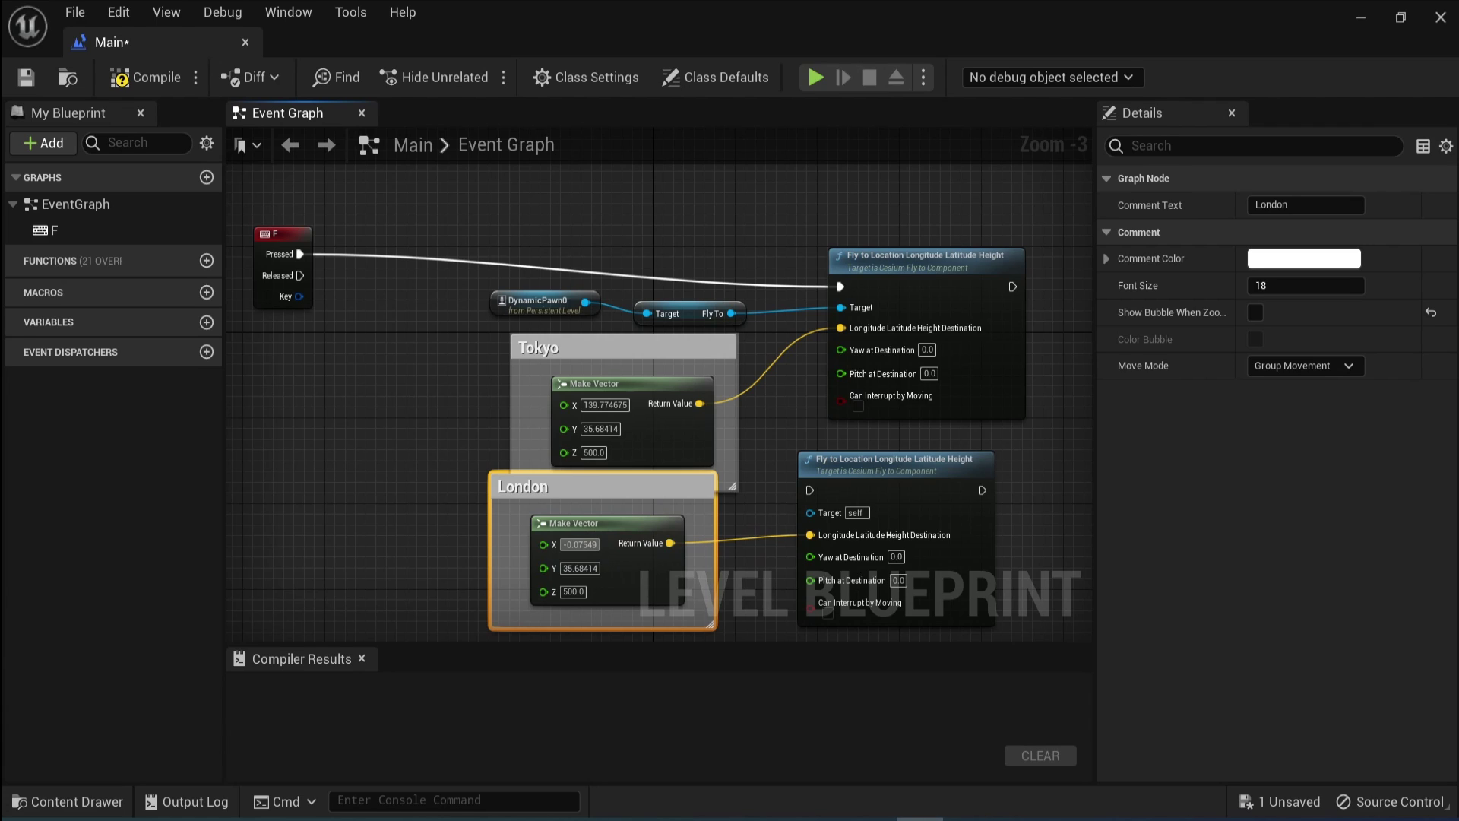
{"action": "left_click", "coordinate": [580, 569]}
{"action": "type", "text": "51.505262"}
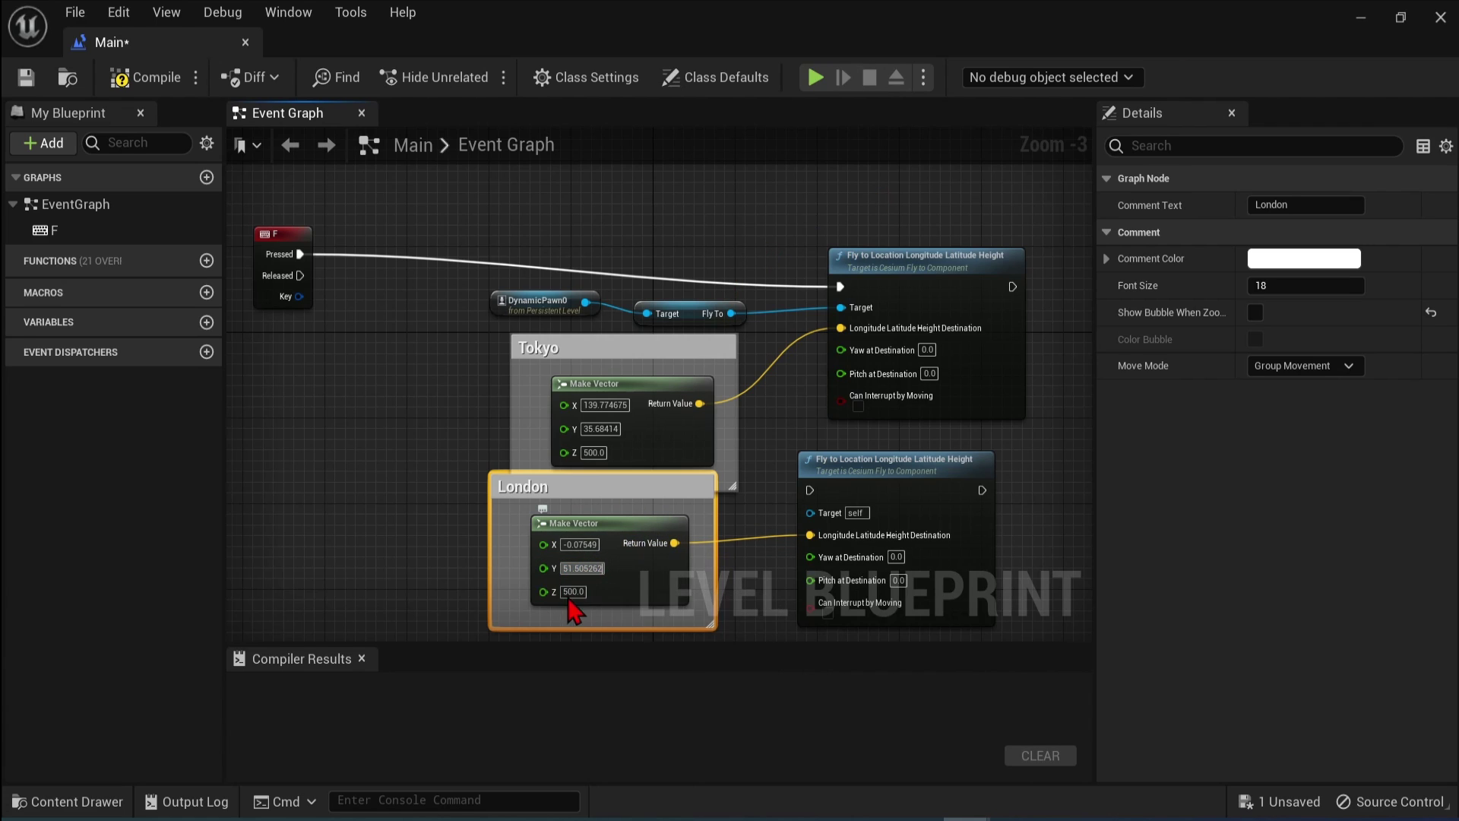
{"action": "left_click", "coordinate": [577, 592]}
{"action": "left_click", "coordinate": [430, 537]}
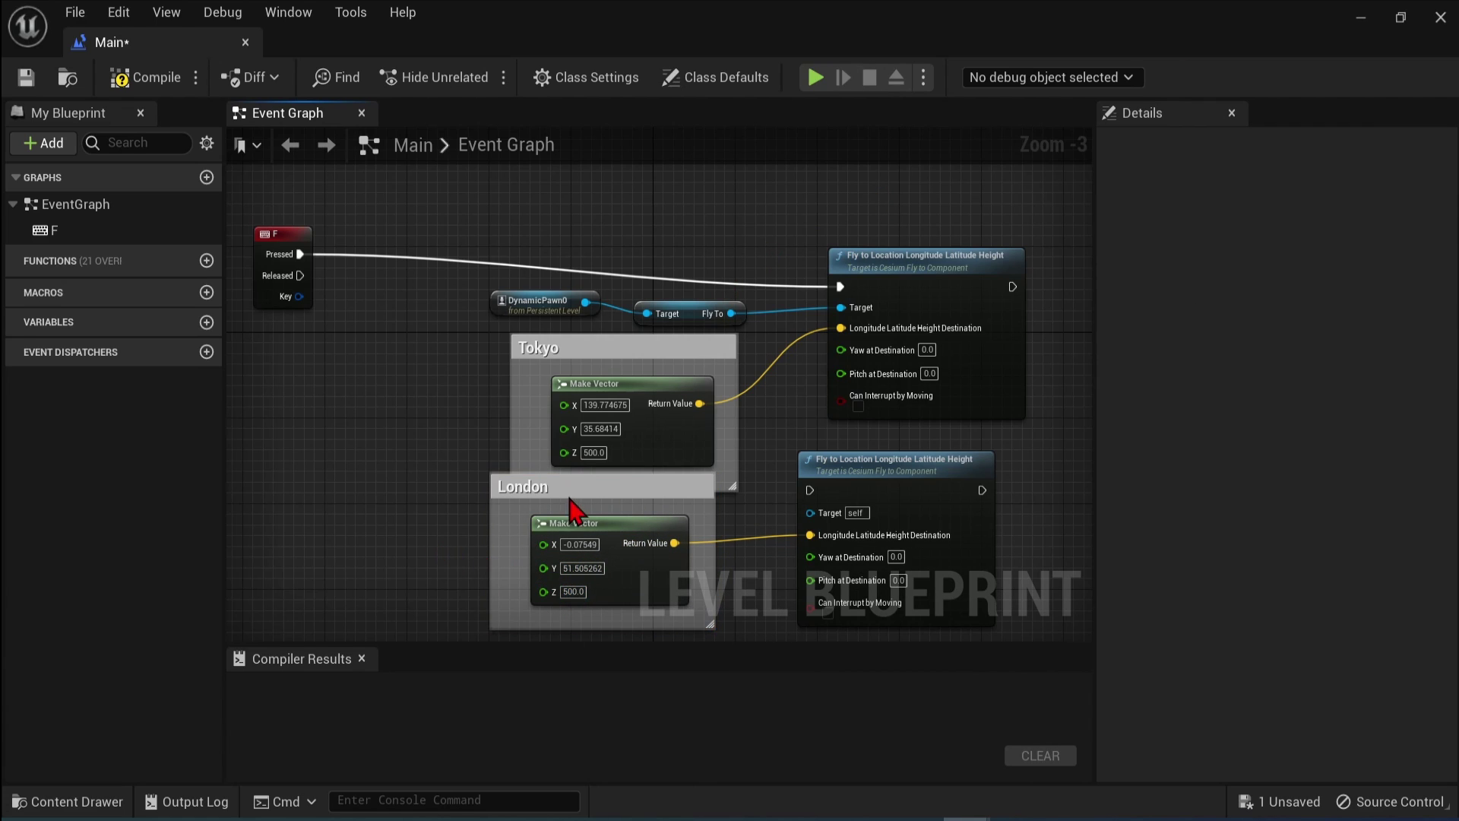
{"action": "left_click", "coordinate": [599, 495]}
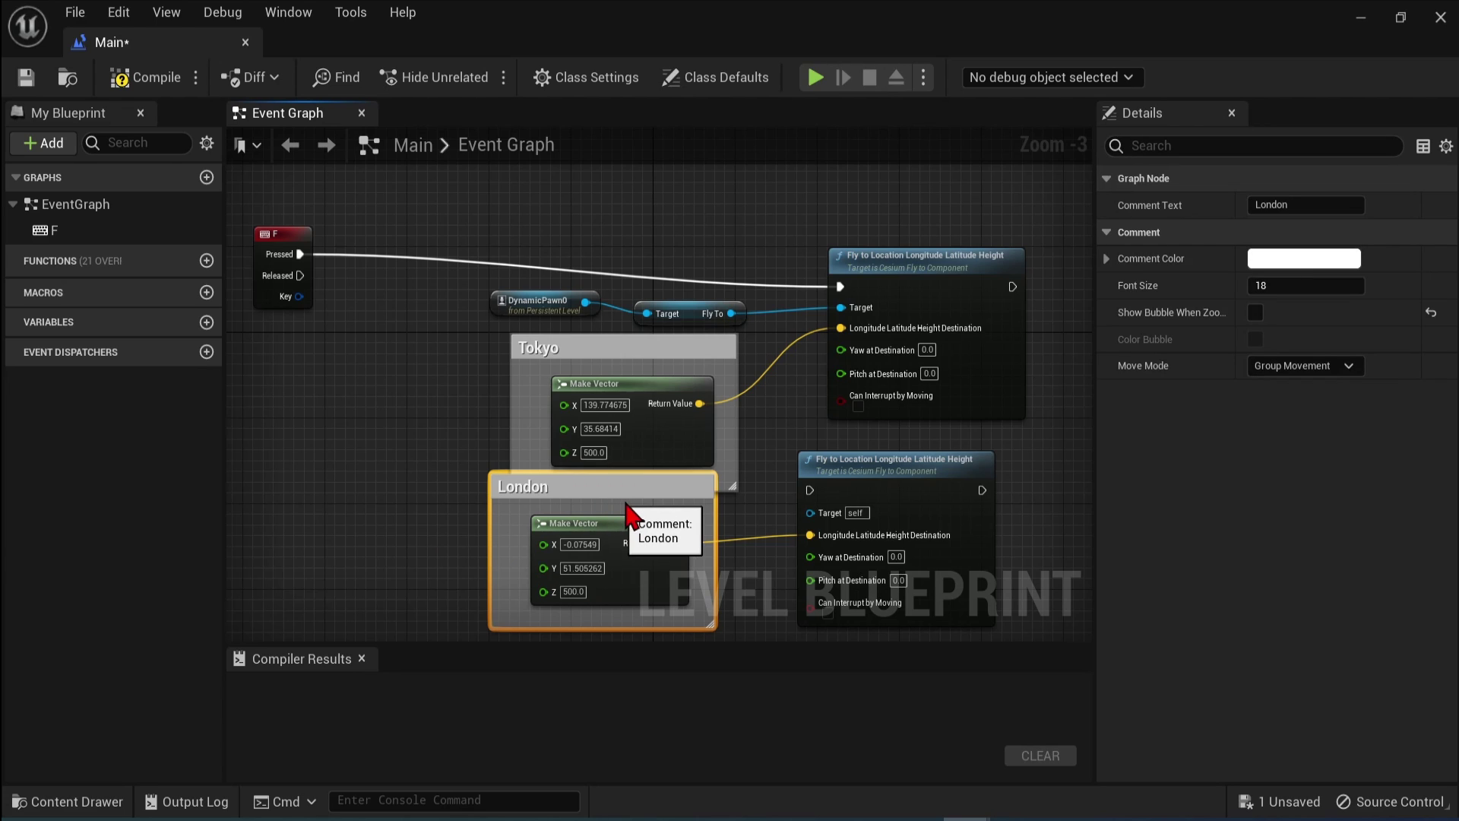
Step: Move the London comment box and wire the Fly To component into the second fly-to node's Target
{"action": "left_click_drag", "start_coordinate": [532, 486], "coordinate": [491, 477]}
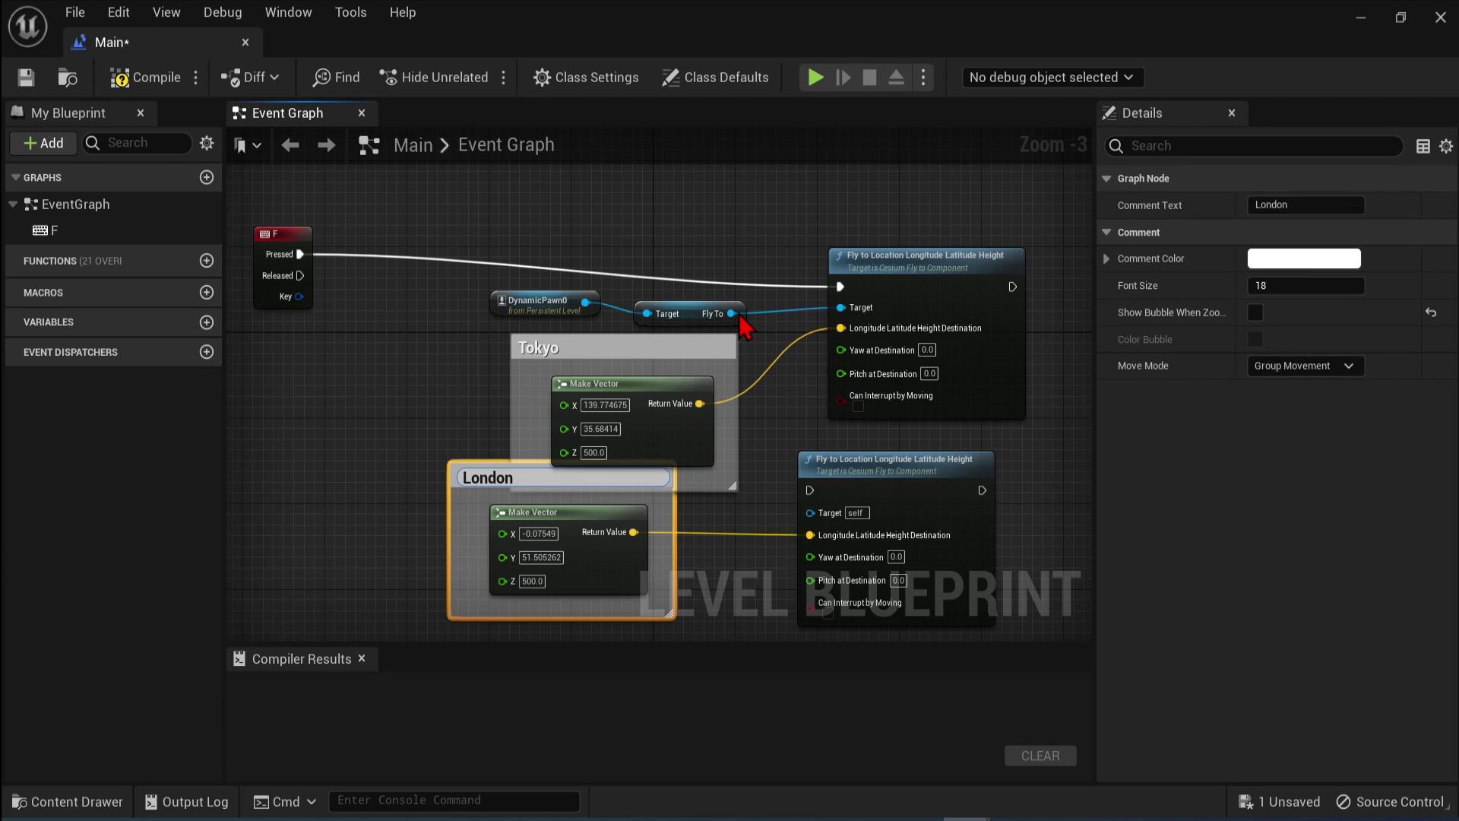
{"action": "left_click", "coordinate": [741, 323]}
{"action": "left_click_drag", "start_coordinate": [731, 313], "coordinate": [809, 511]}
{"action": "scroll", "coordinate": [808, 512], "scroll_direction": "up", "scroll_amount": 1}
{"action": "scroll", "coordinate": [863, 389], "scroll_direction": "down", "scroll_amount": 1}
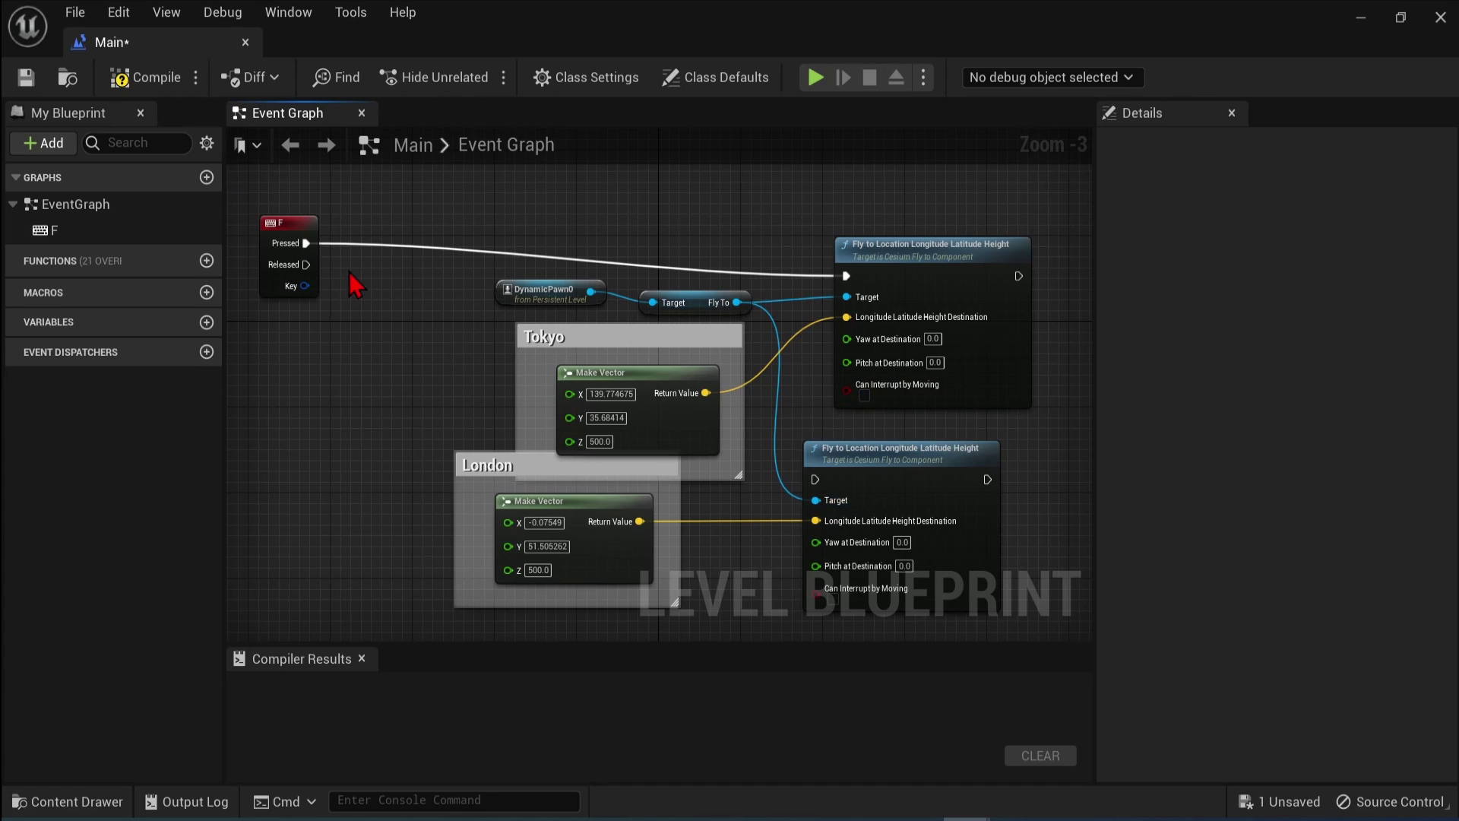
Step: Insert a Flip Flop after the F press, routing its B output to the London fly-to node
{"action": "left_click_drag", "start_coordinate": [306, 243], "coordinate": [372, 350]}
{"action": "type", "text": "flip"}
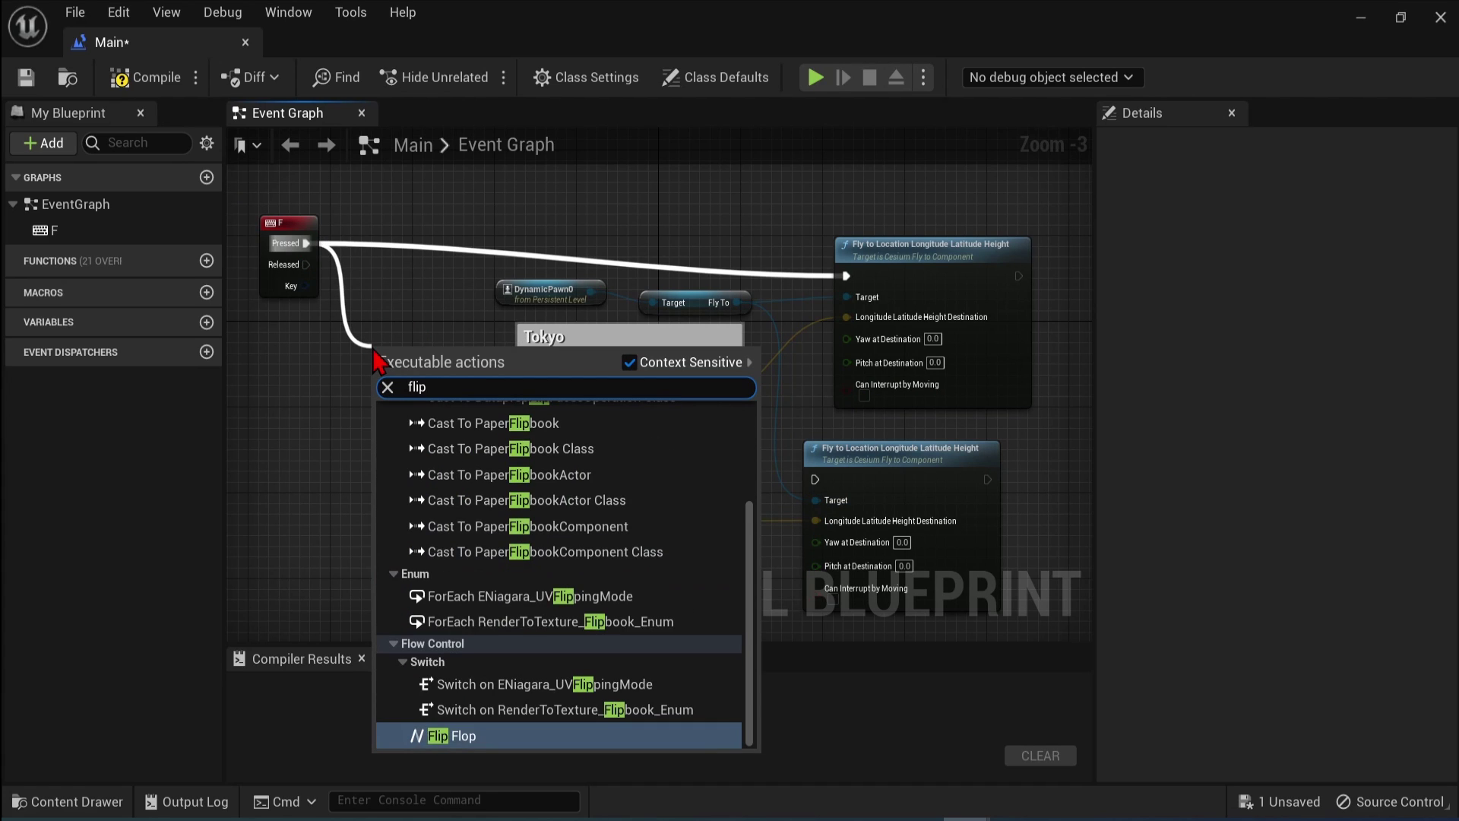
{"action": "left_click", "coordinate": [477, 732]}
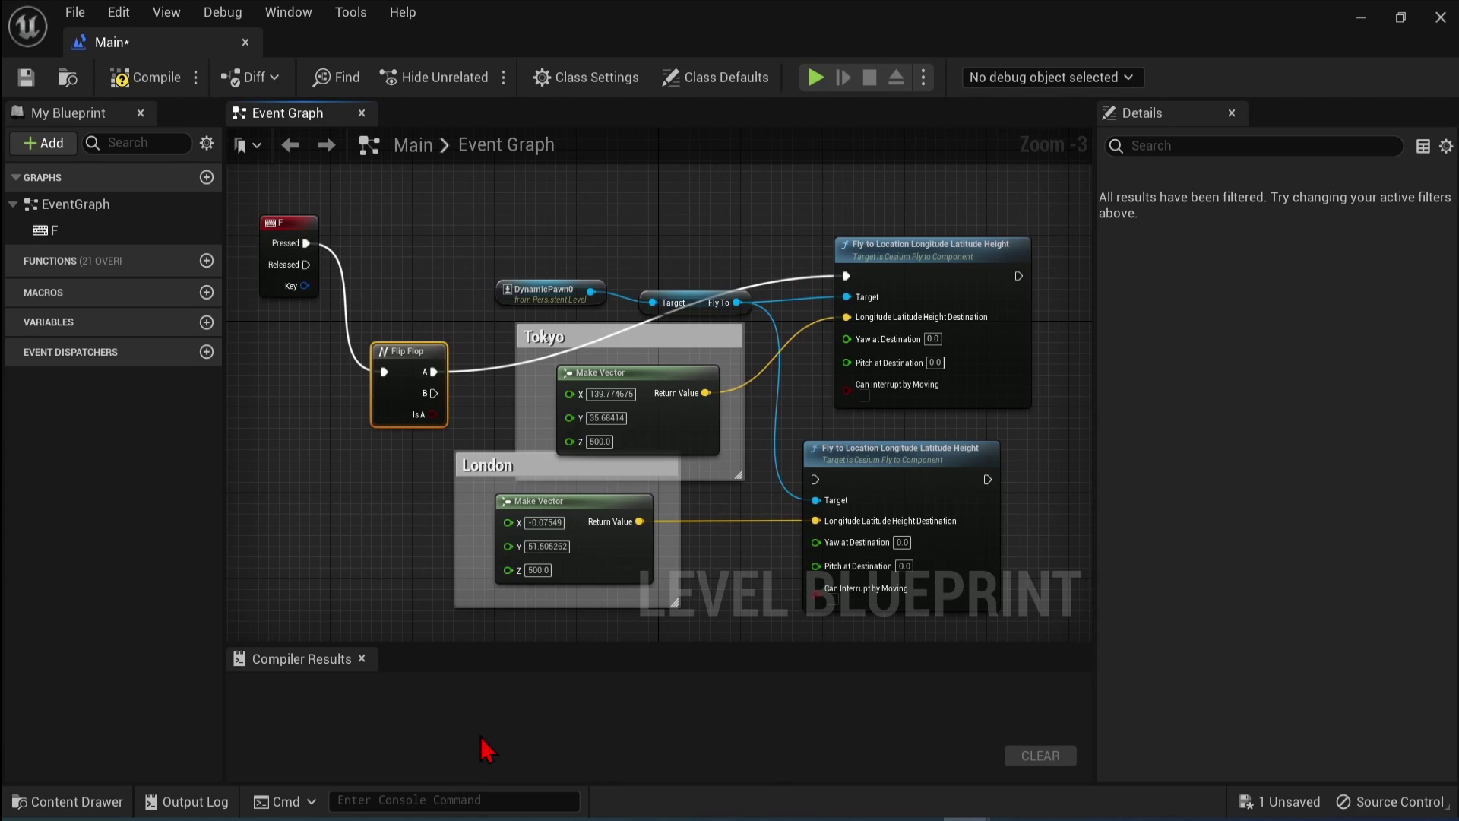
{"action": "left_click_drag", "start_coordinate": [433, 393], "coordinate": [816, 487]}
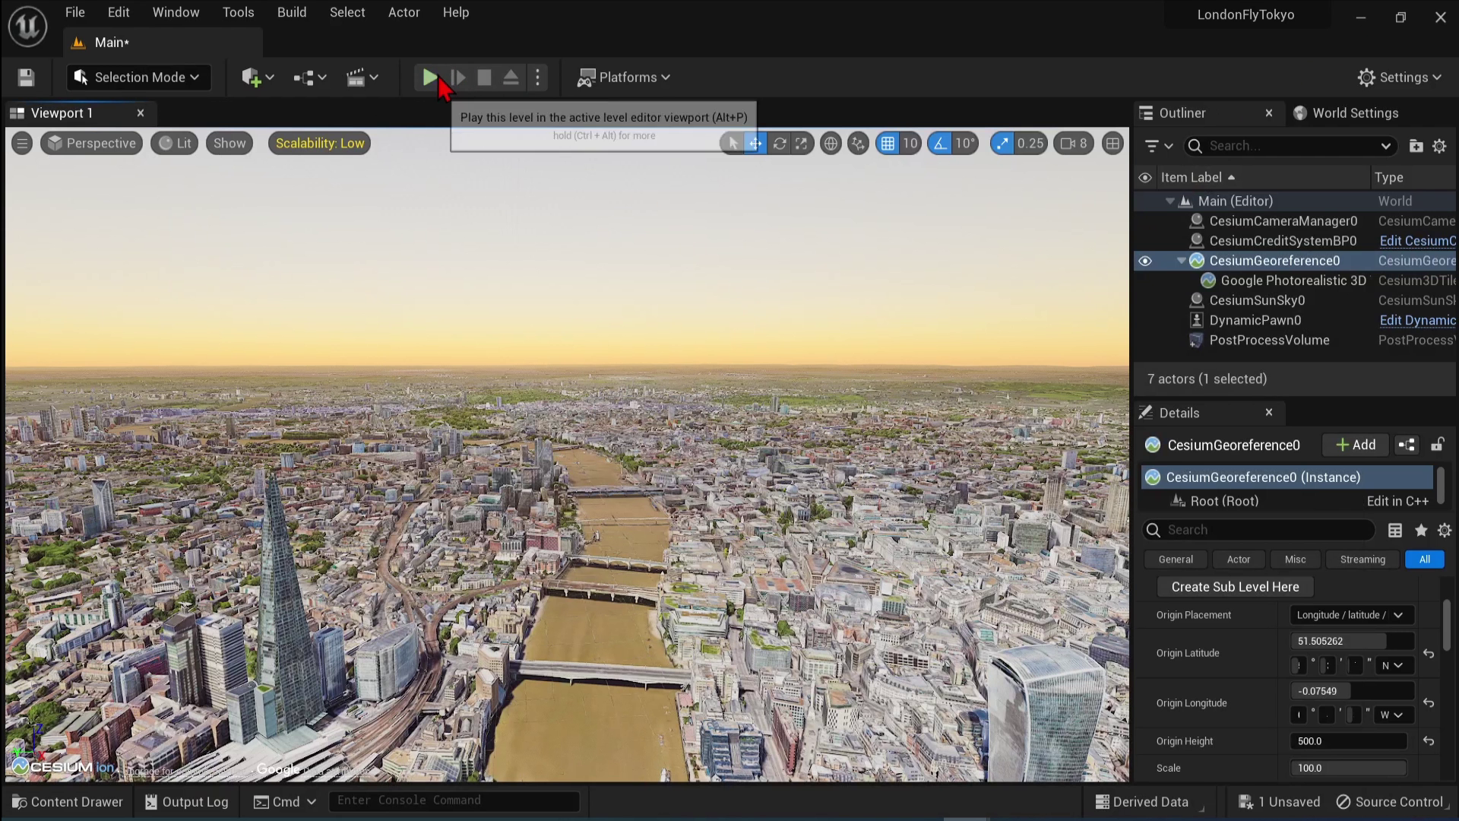
Step: Play the level, press F to fly from Tokyo to London, then stop with Esc
{"action": "left_click", "coordinate": [433, 76]}
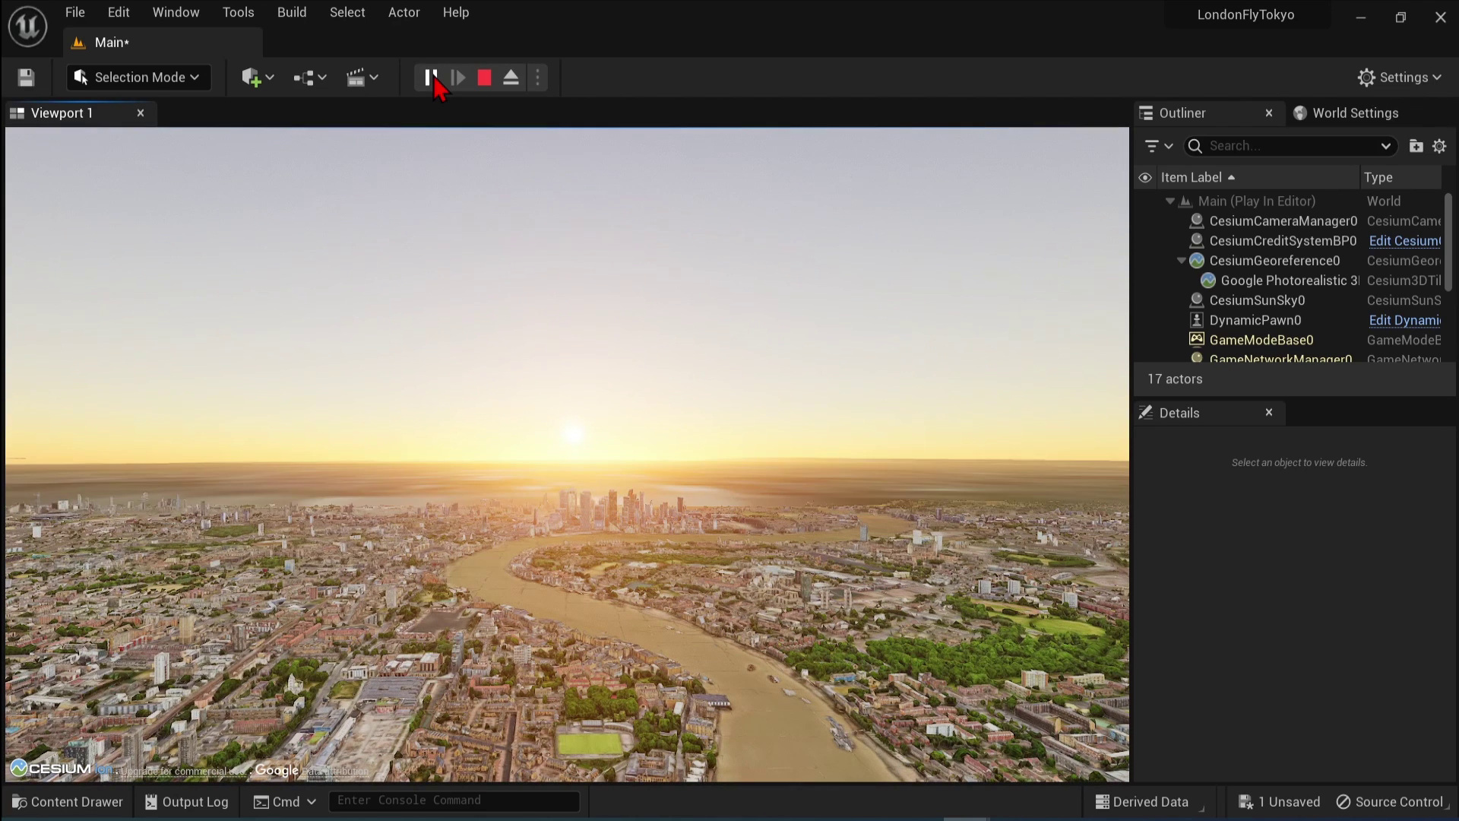
{"action": "left_click", "coordinate": [441, 144]}
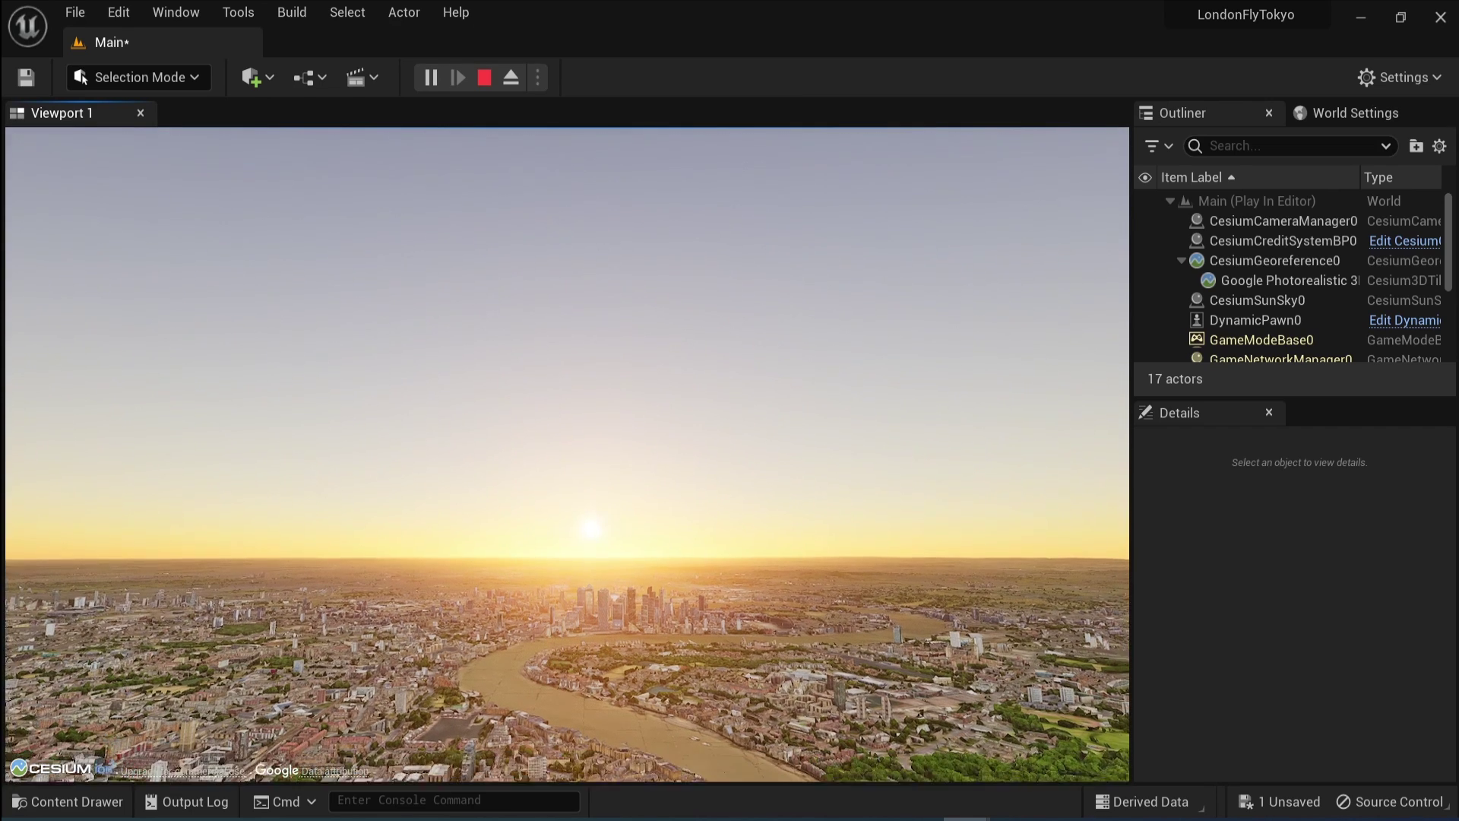
{"action": "key", "text": "Escape"}
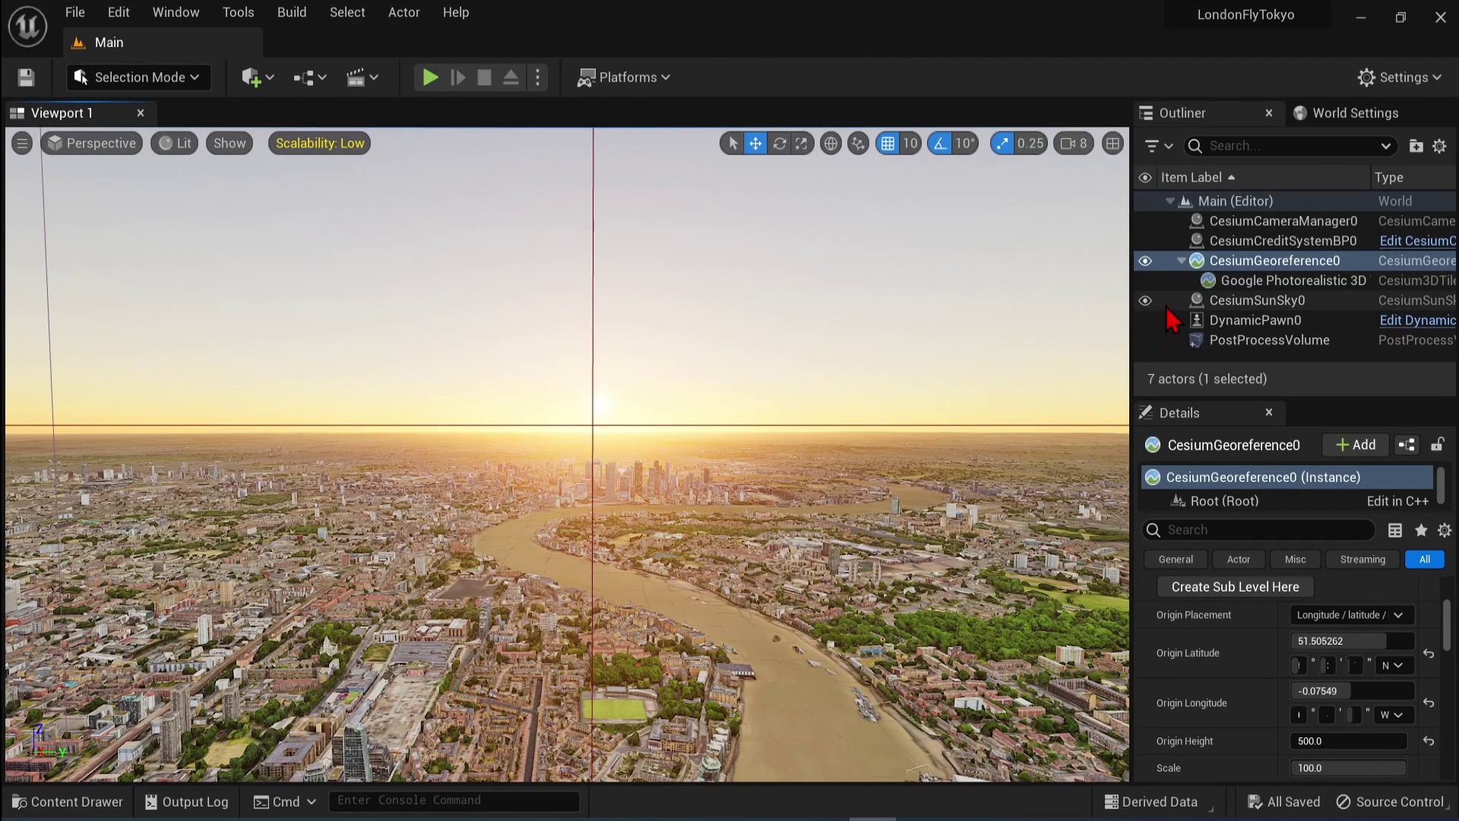
Step: Set the Duration of DynamicPawn0's FlyTo component to 10
{"action": "left_click", "coordinate": [1294, 329]}
{"action": "left_click_drag", "start_coordinate": [1262, 517], "coordinate": [1269, 646]}
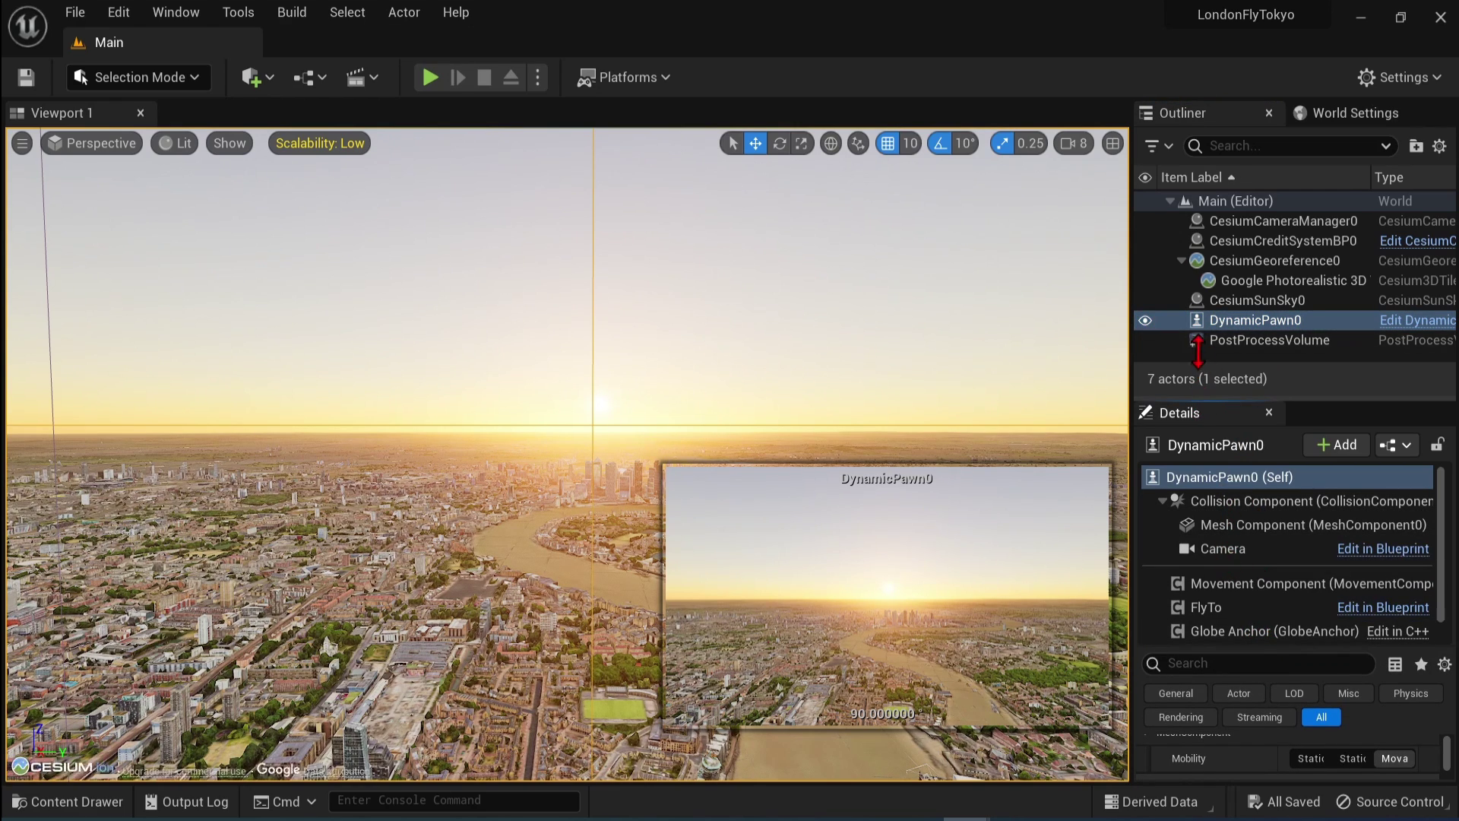
{"action": "left_click_drag", "start_coordinate": [1209, 397], "coordinate": [1210, 252]}
{"action": "left_click", "coordinate": [1231, 465]}
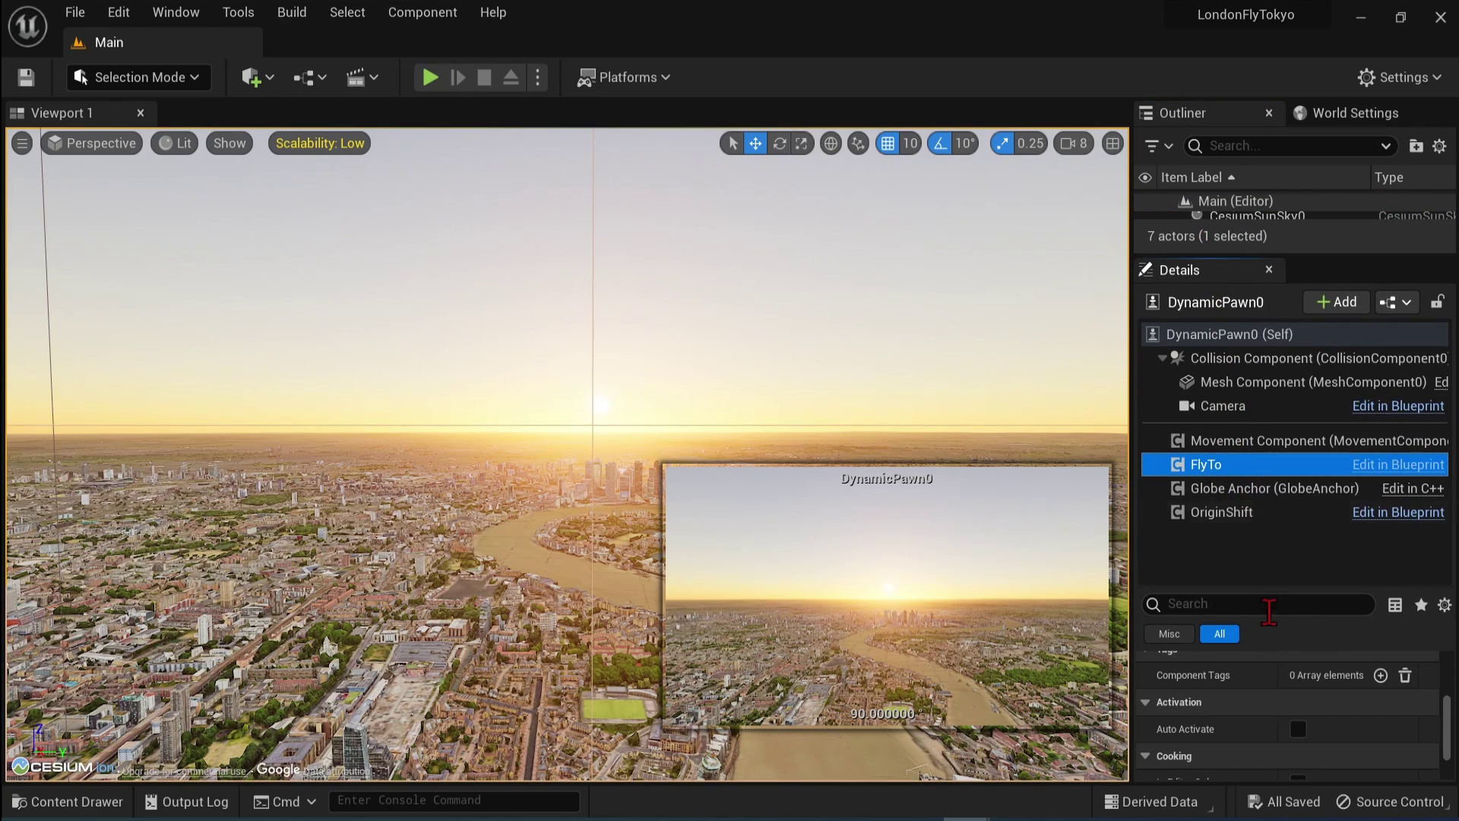
{"action": "left_click_drag", "start_coordinate": [1274, 594], "coordinate": [1261, 500]}
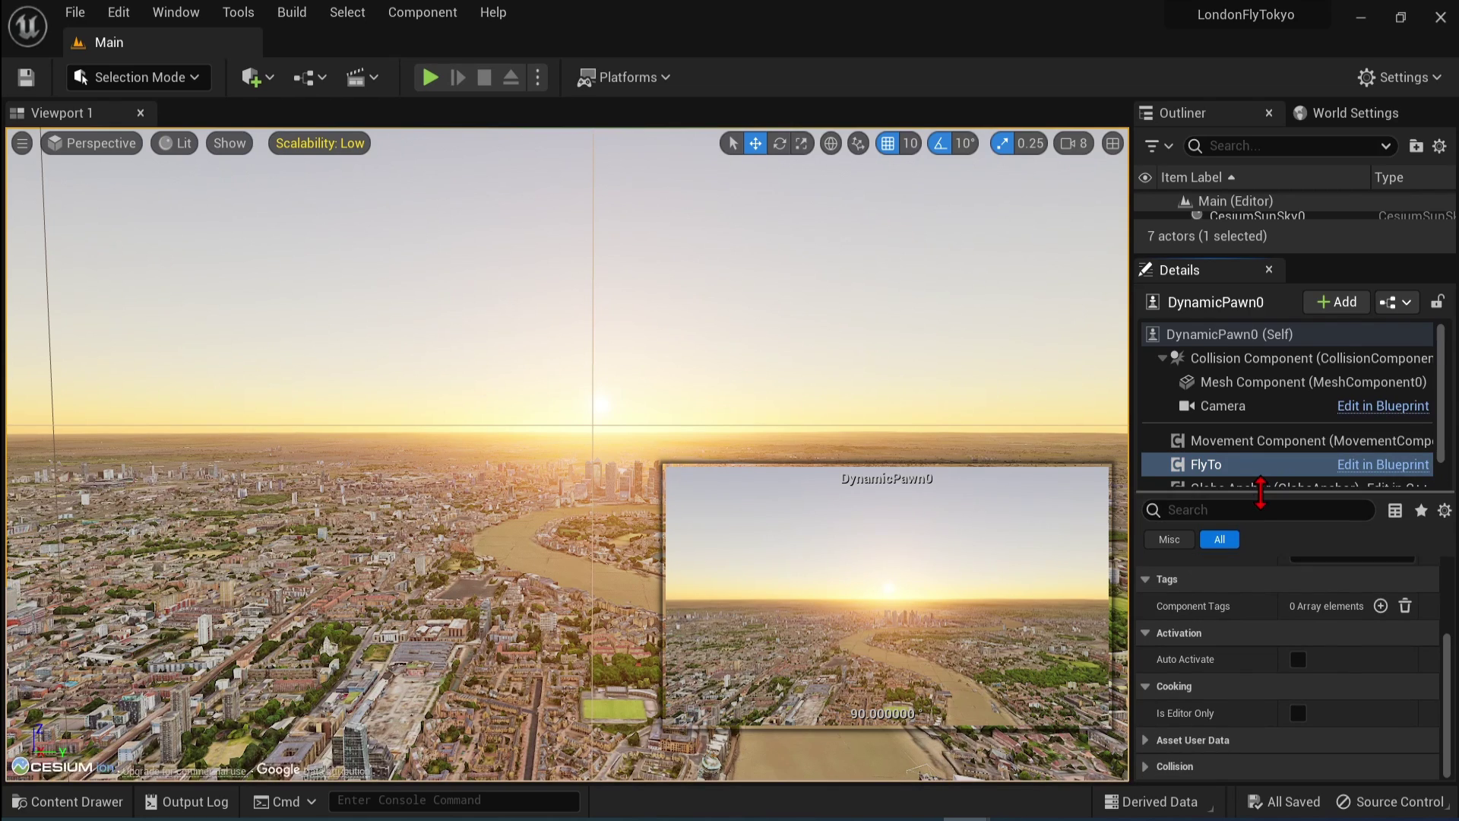
{"action": "left_click_drag", "start_coordinate": [1448, 672], "coordinate": [1447, 587]}
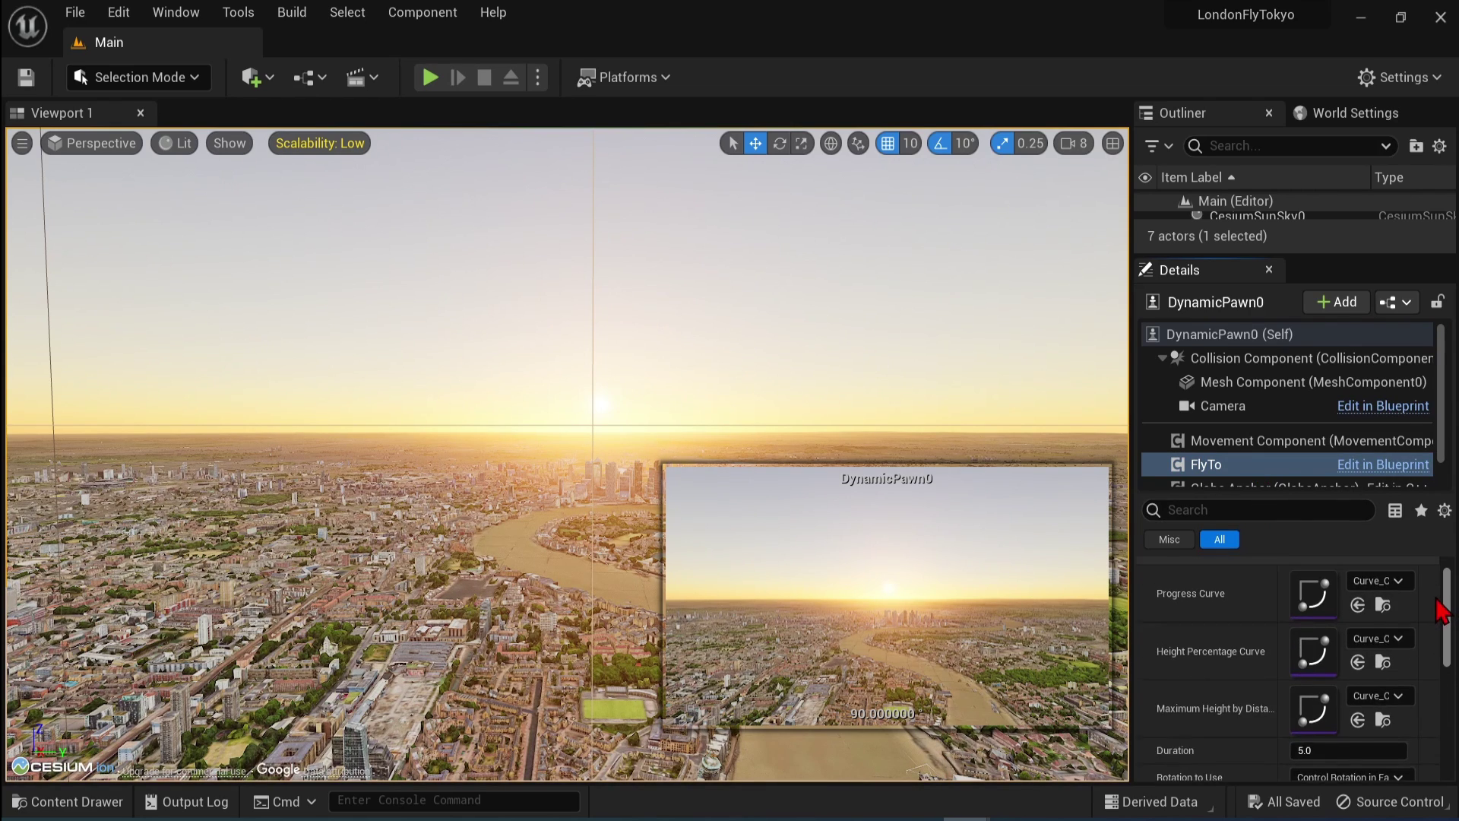
{"action": "left_click", "coordinate": [1332, 760]}
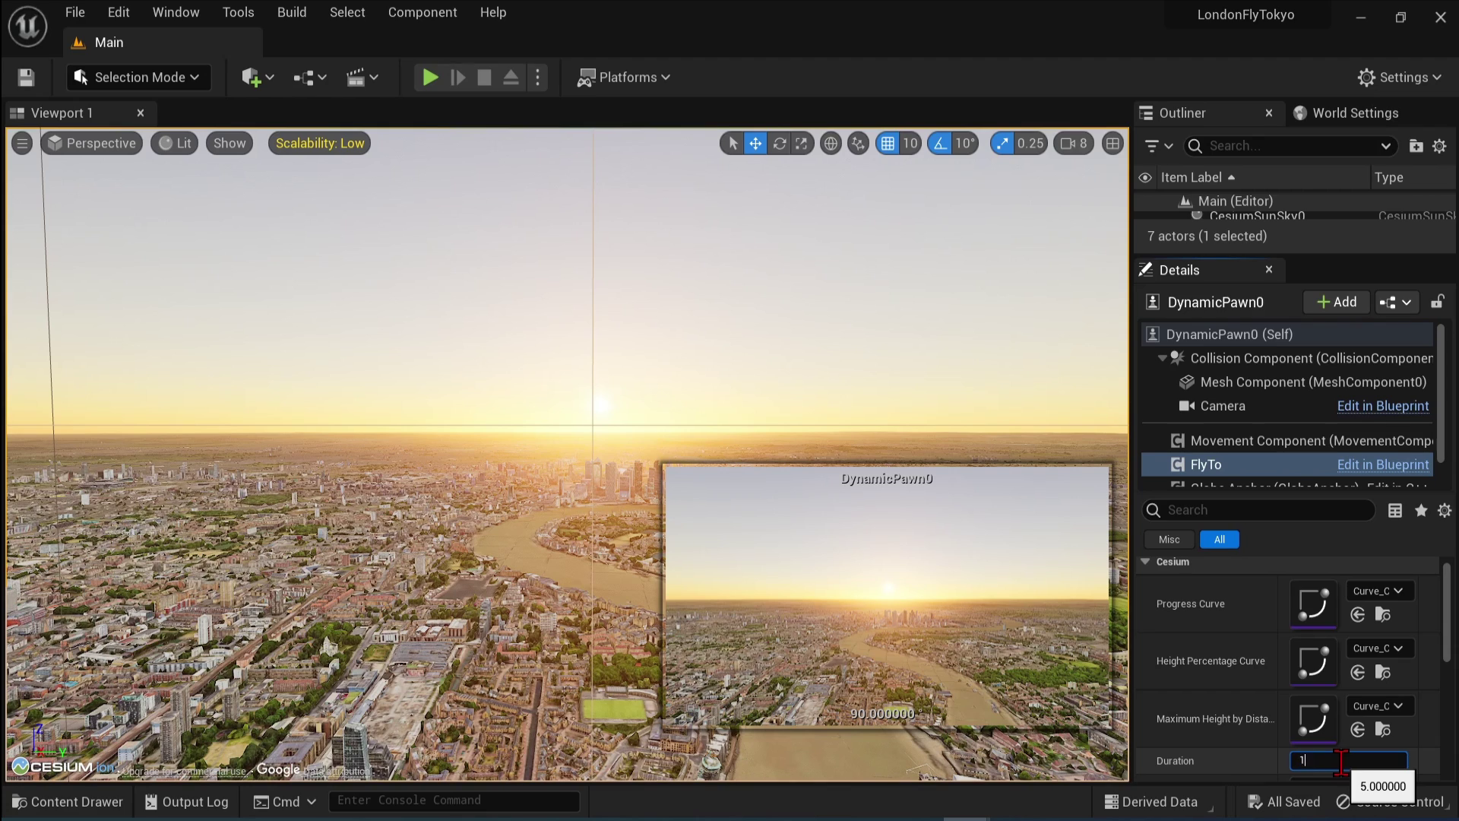
{"action": "type", "text": "10"}
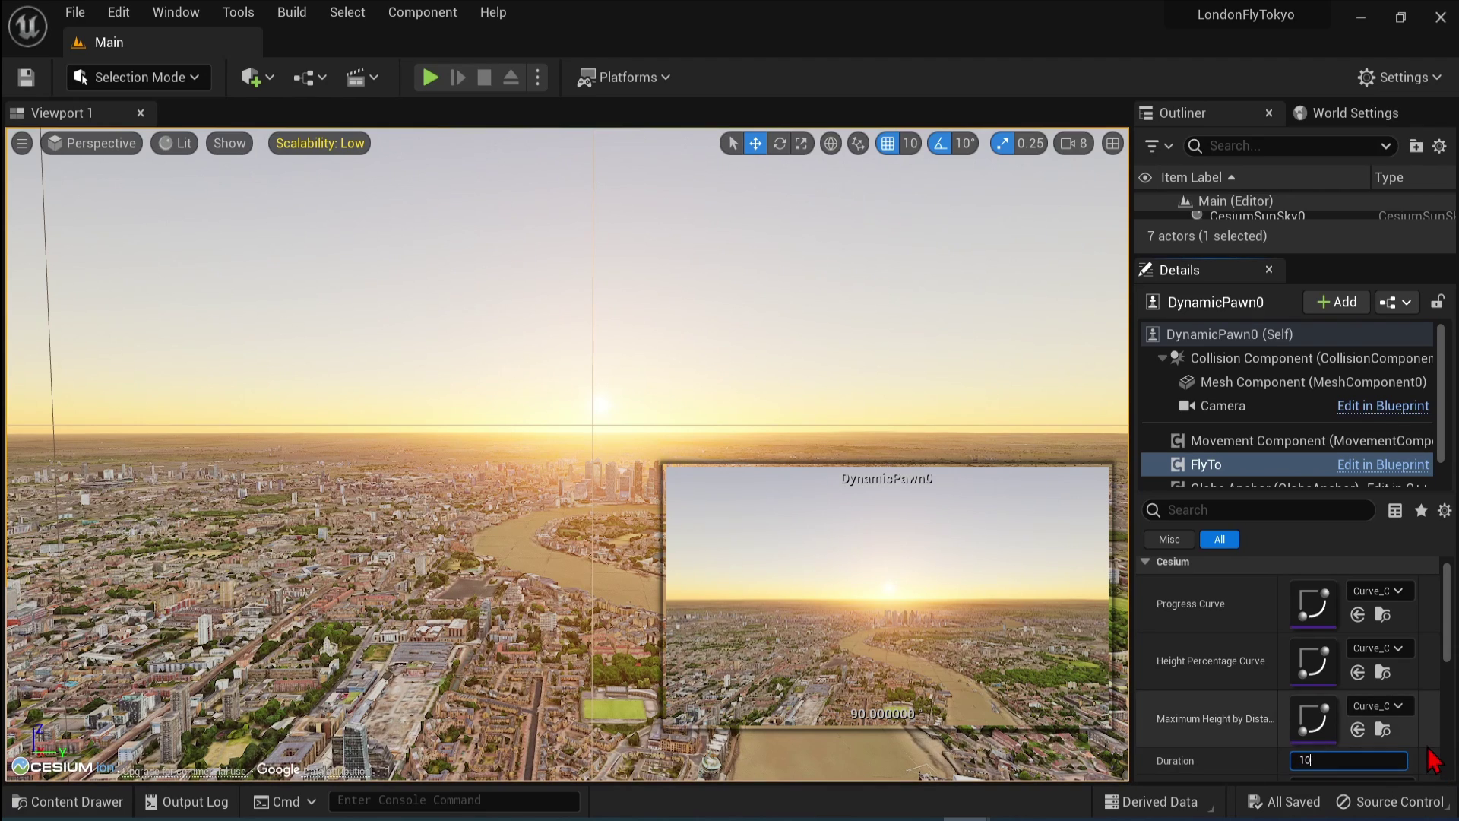
{"action": "key", "text": "Return"}
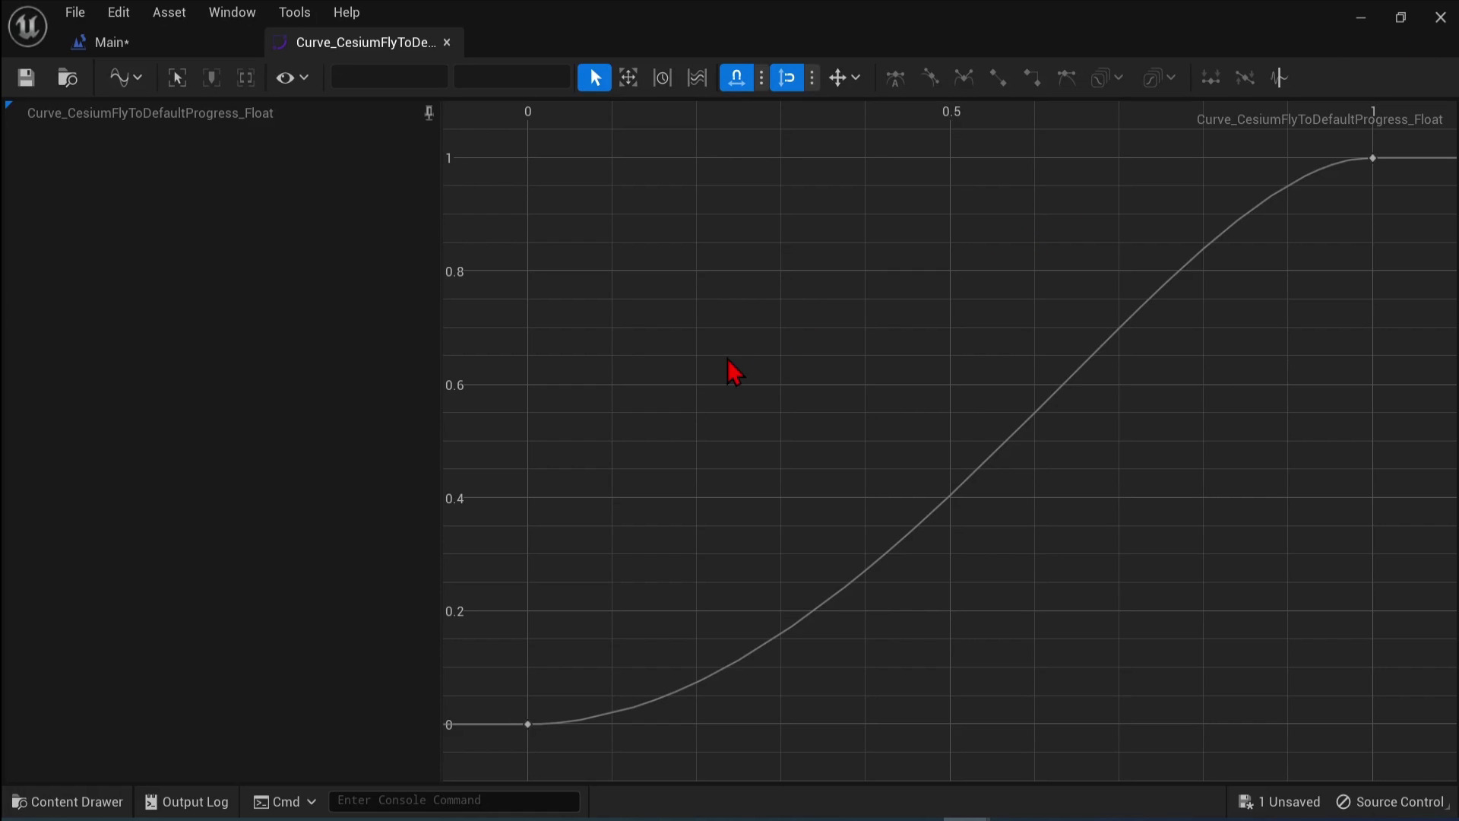
Step: Look over the default progress curve's 0-to-1 ease-in-out rise, then close it
{"action": "scroll", "coordinate": [652, 428], "scroll_direction": "down", "scroll_amount": 1}
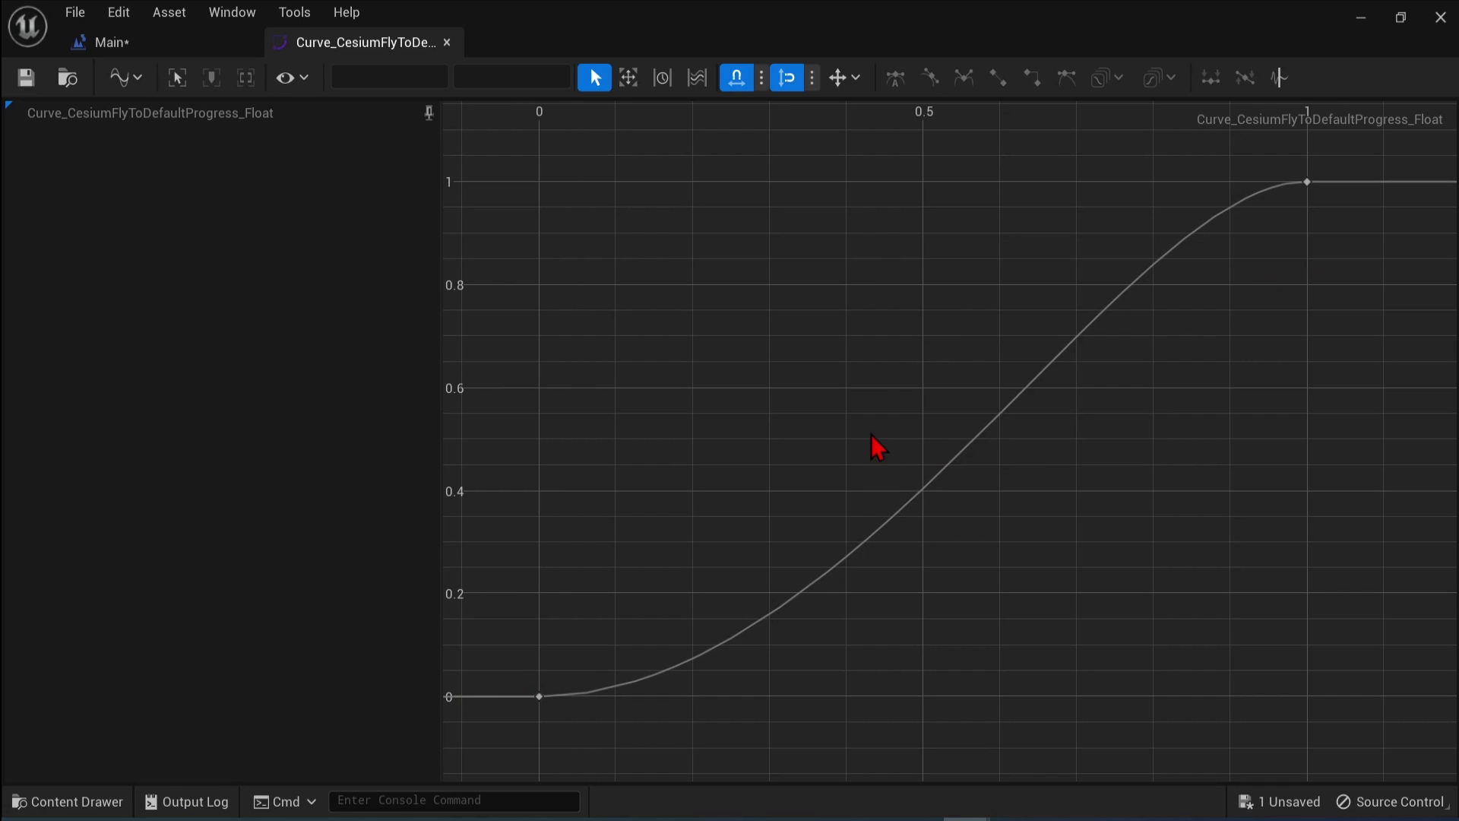
{"action": "left_click", "coordinate": [447, 42]}
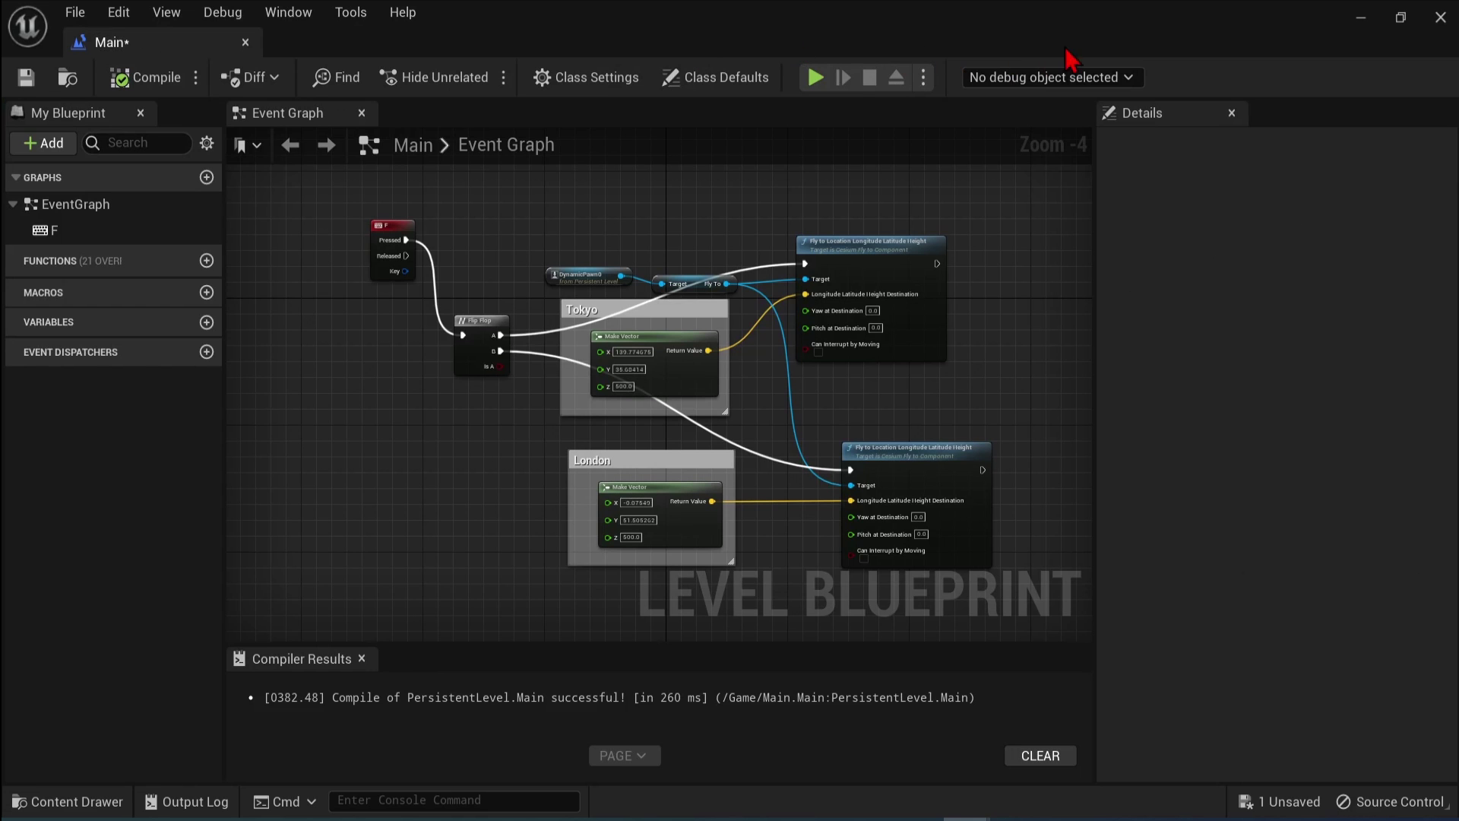
{"action": "left_click", "coordinate": [1438, 18]}
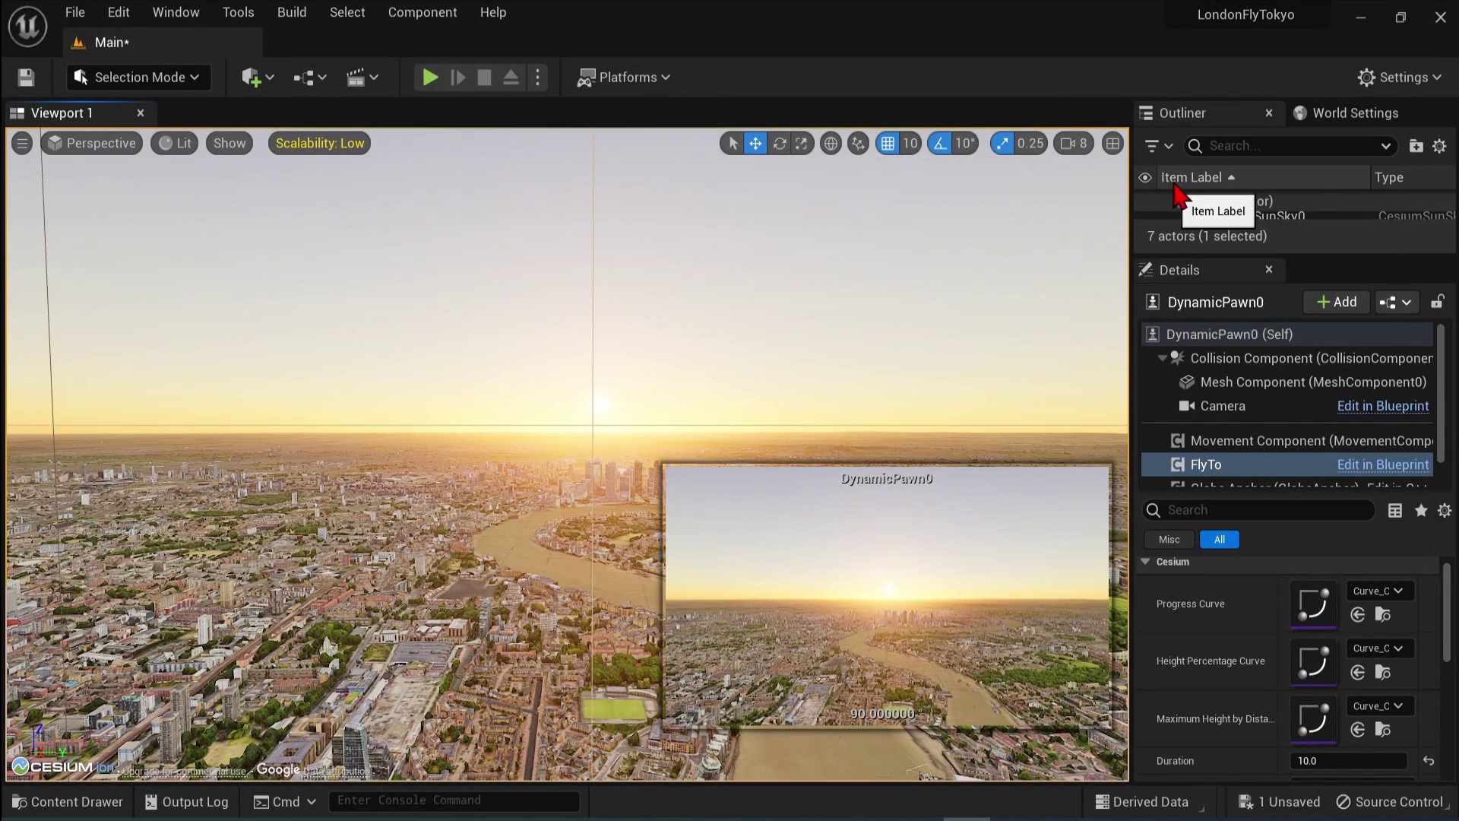
{"action": "double_click", "coordinate": [1306, 666]}
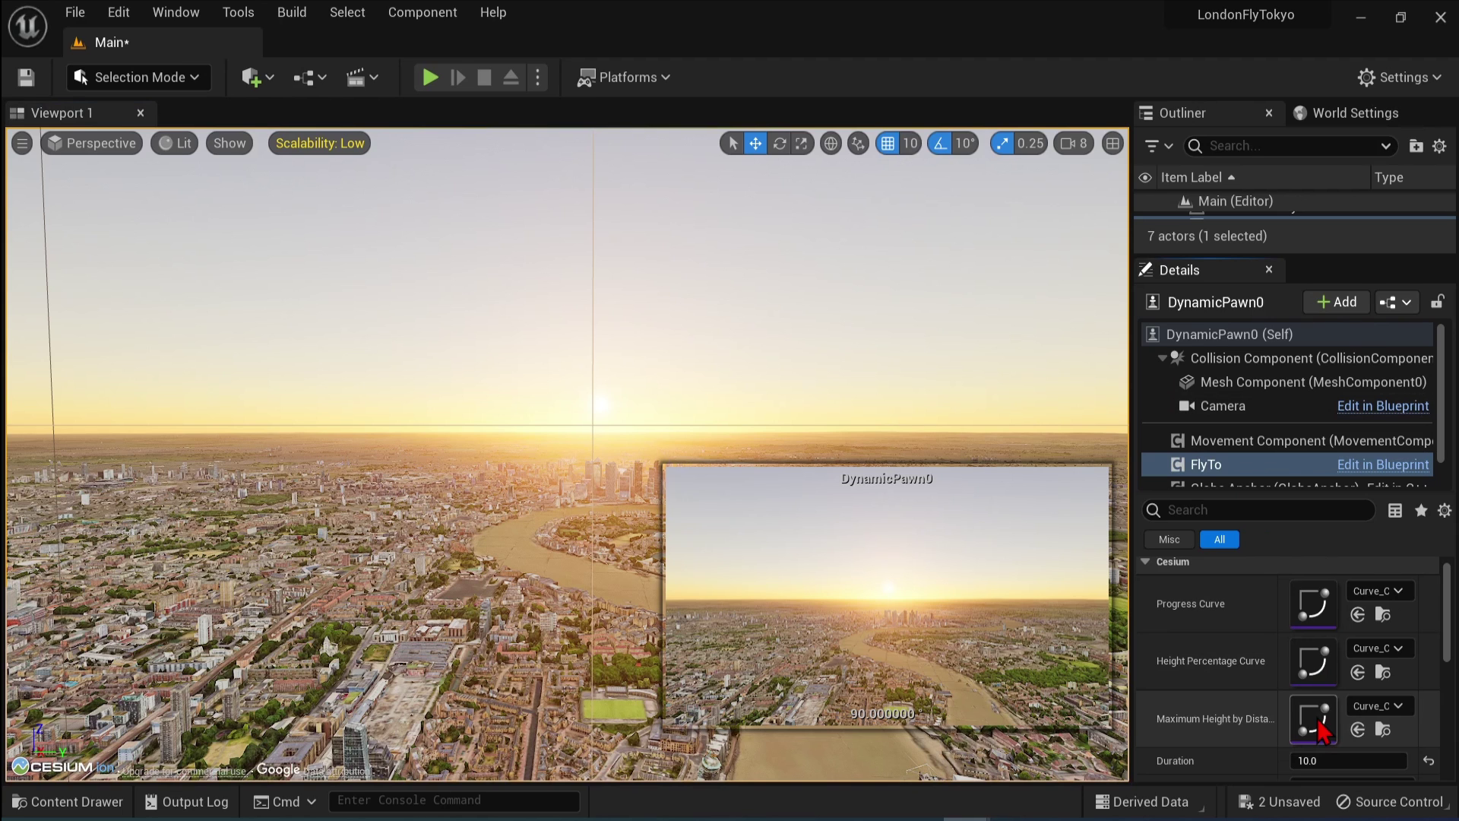
Step: Drag the Maximum Height by Distance curve's top-right key down to about 500,000, then save and close
{"action": "double_click", "coordinate": [1322, 731]}
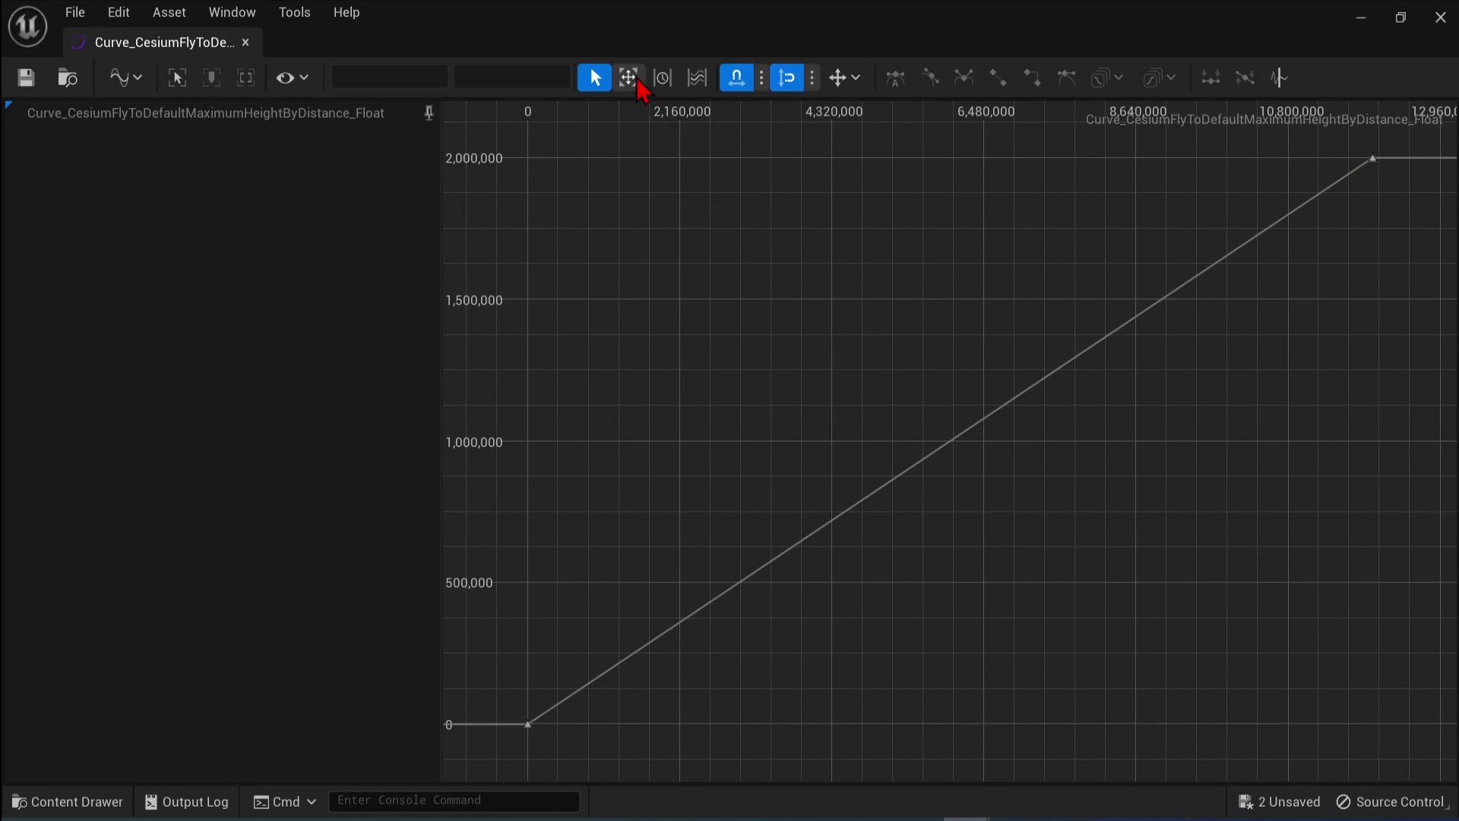
{"action": "left_click", "coordinate": [631, 79]}
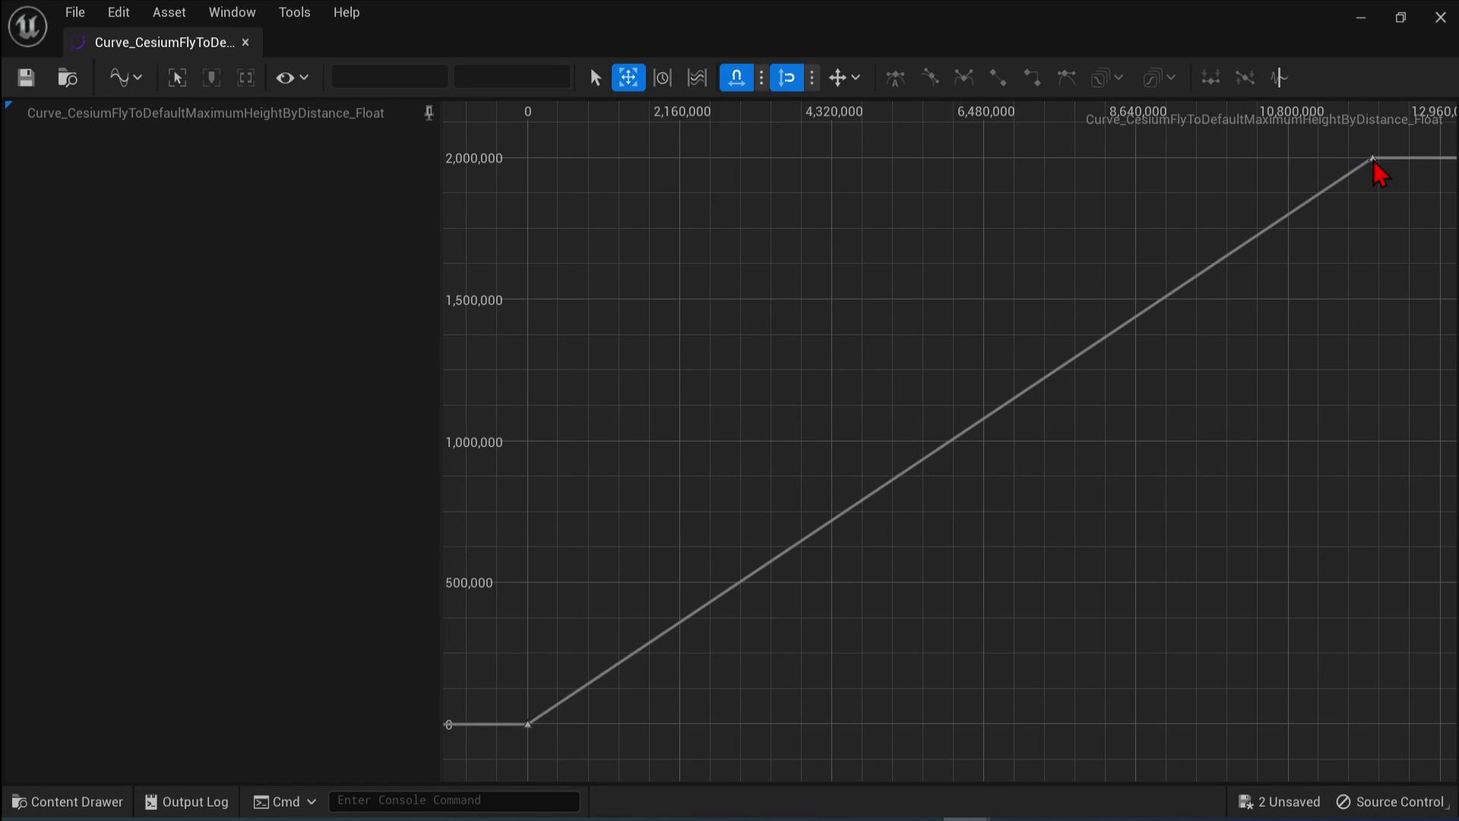
{"action": "mouse_move", "coordinate": [1379, 173]}
{"action": "left_click_drag", "start_coordinate": [1379, 173], "coordinate": [1354, 612]}
{"action": "left_click", "coordinate": [1212, 489]}
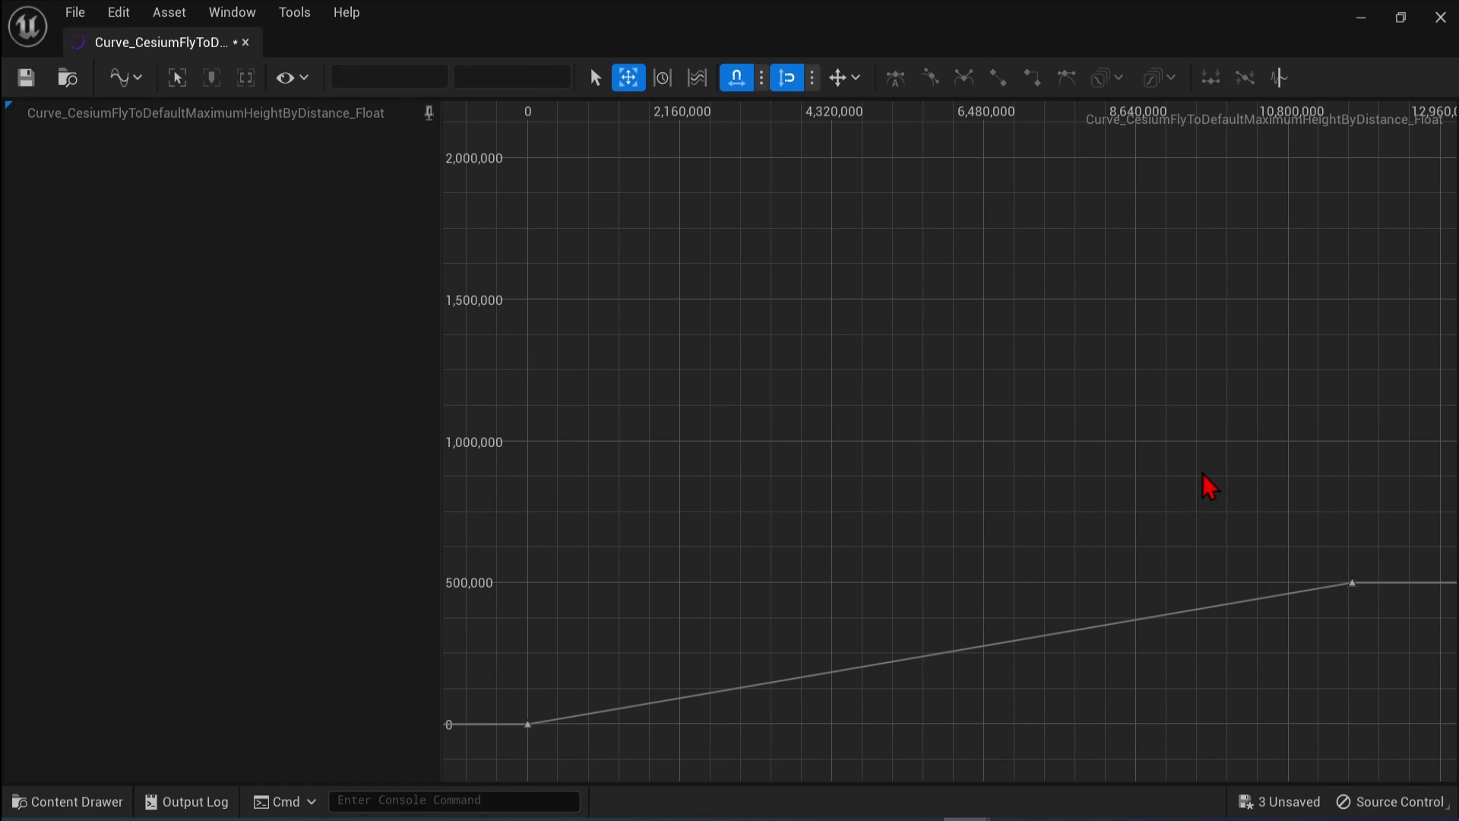
{"action": "left_click", "coordinate": [34, 82]}
{"action": "left_click", "coordinate": [1440, 17]}
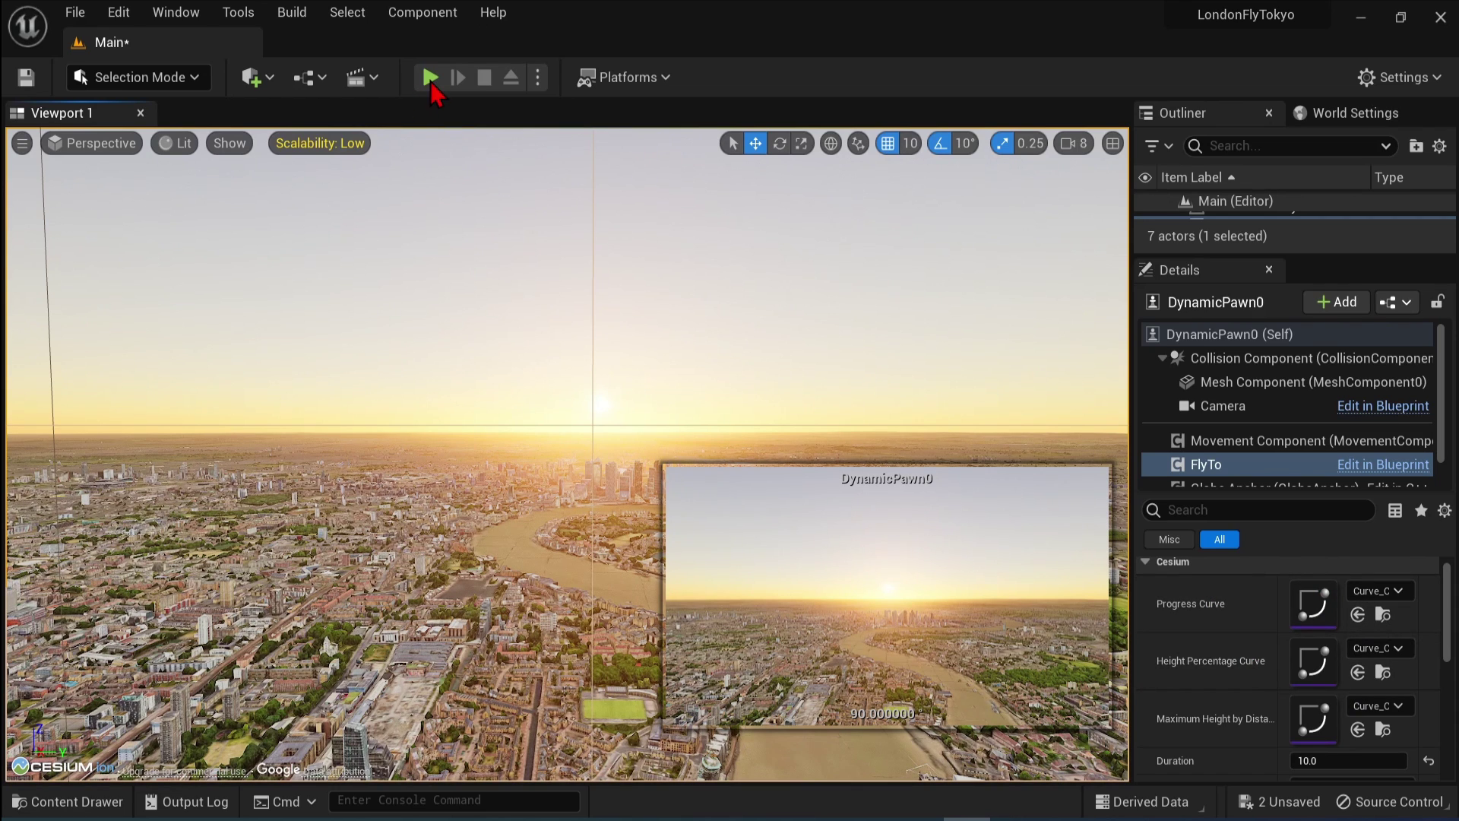
Step: Start Play In Editor to test the lower-arcing flight to London
{"action": "left_click", "coordinate": [430, 77]}
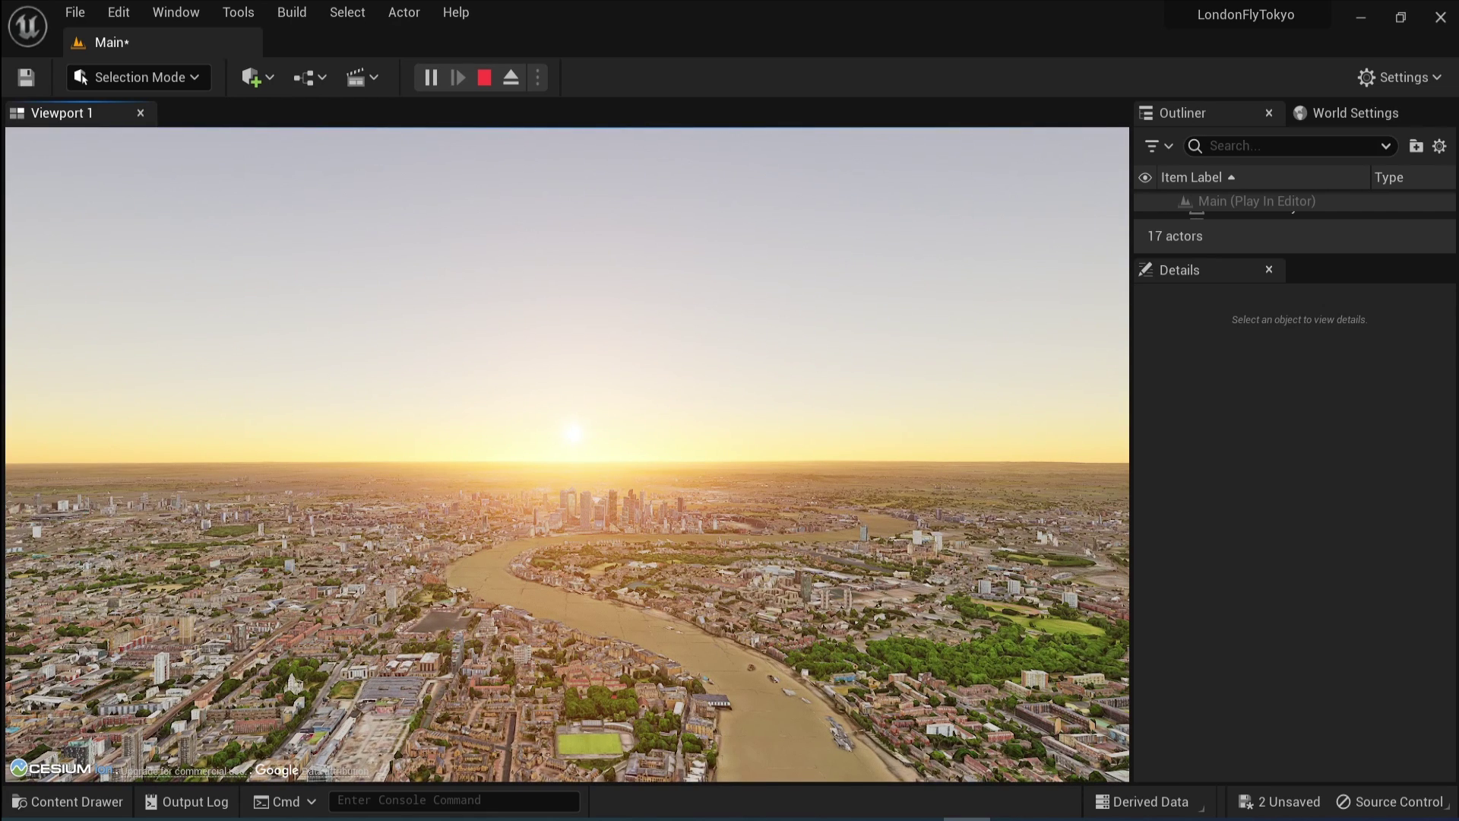
Step: Stop the play session with Esc
{"action": "key", "text": "Escape"}
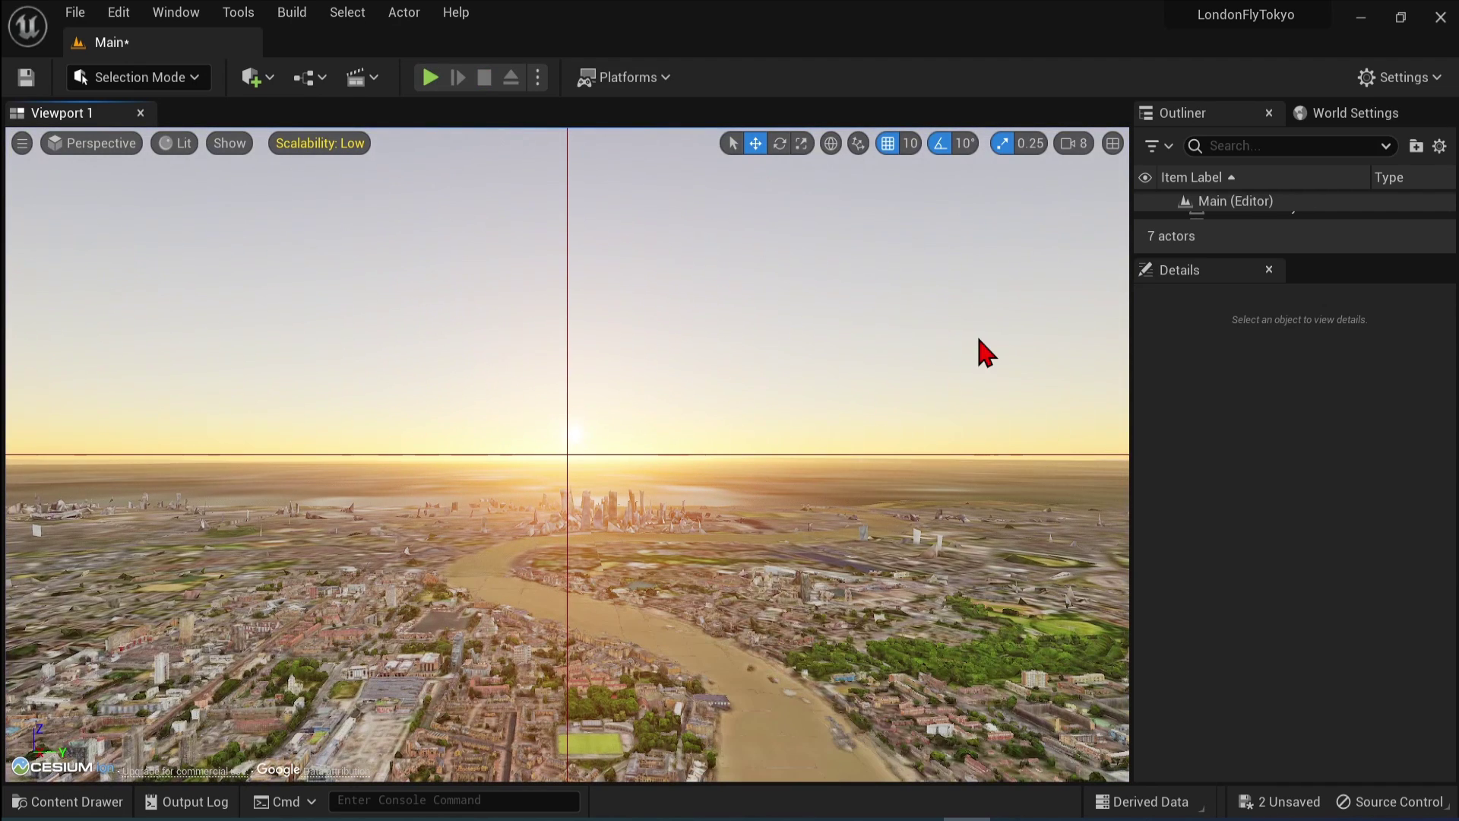